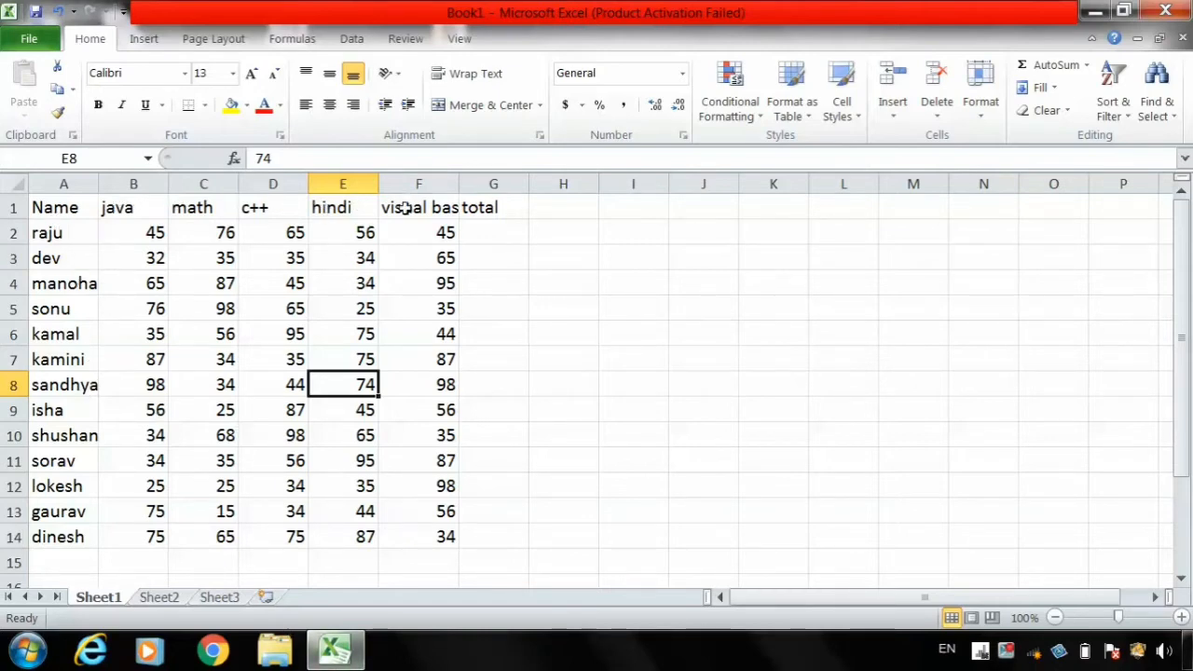
- Adjust the widths of the visual basic, hindi and Name columns so their full contents fit
{"action": "double_click", "coordinate": [460, 184]}
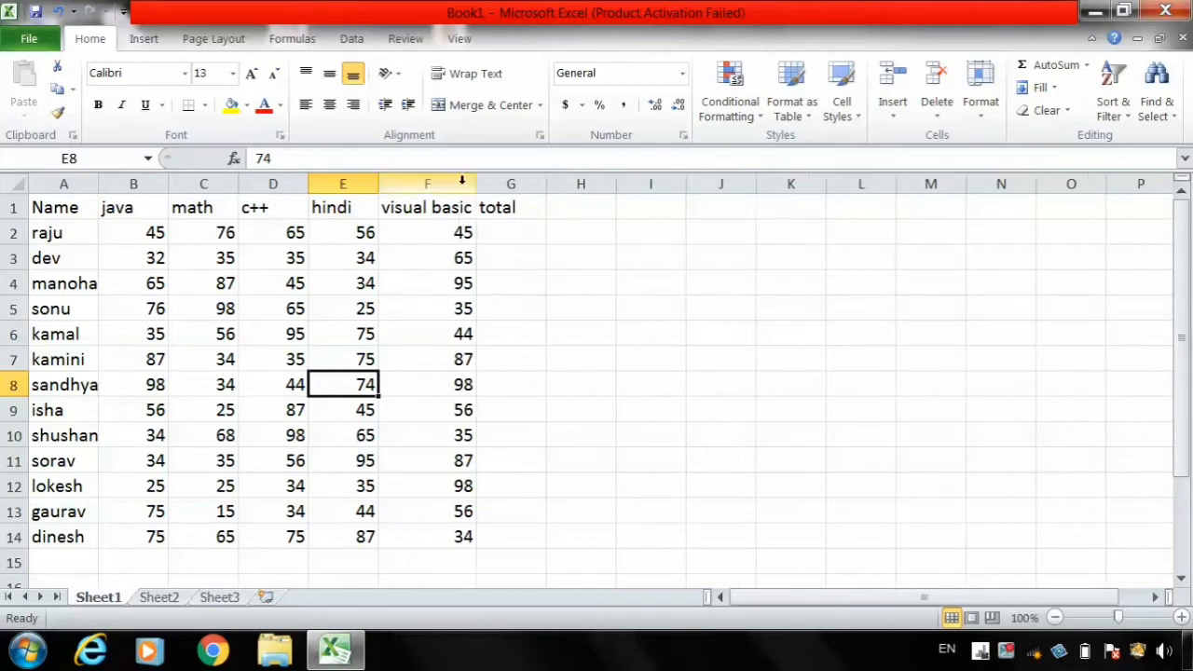
{"action": "double_click", "coordinate": [373, 184]}
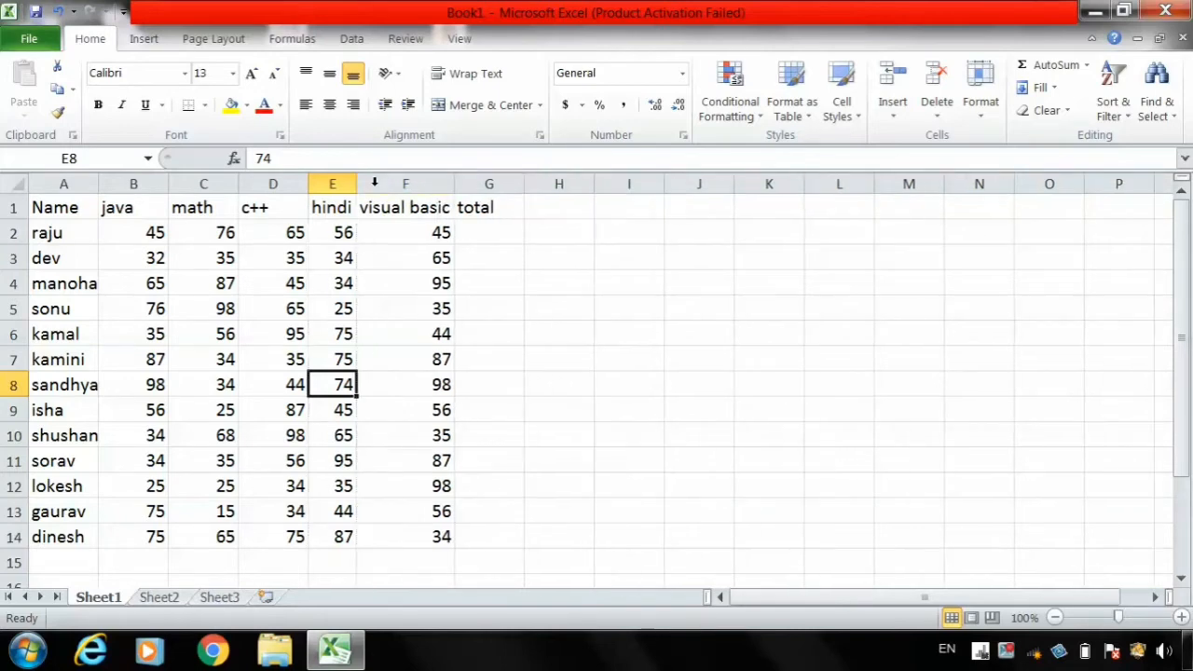
{"action": "left_click_drag", "start_coordinate": [355, 184], "coordinate": [382, 184]}
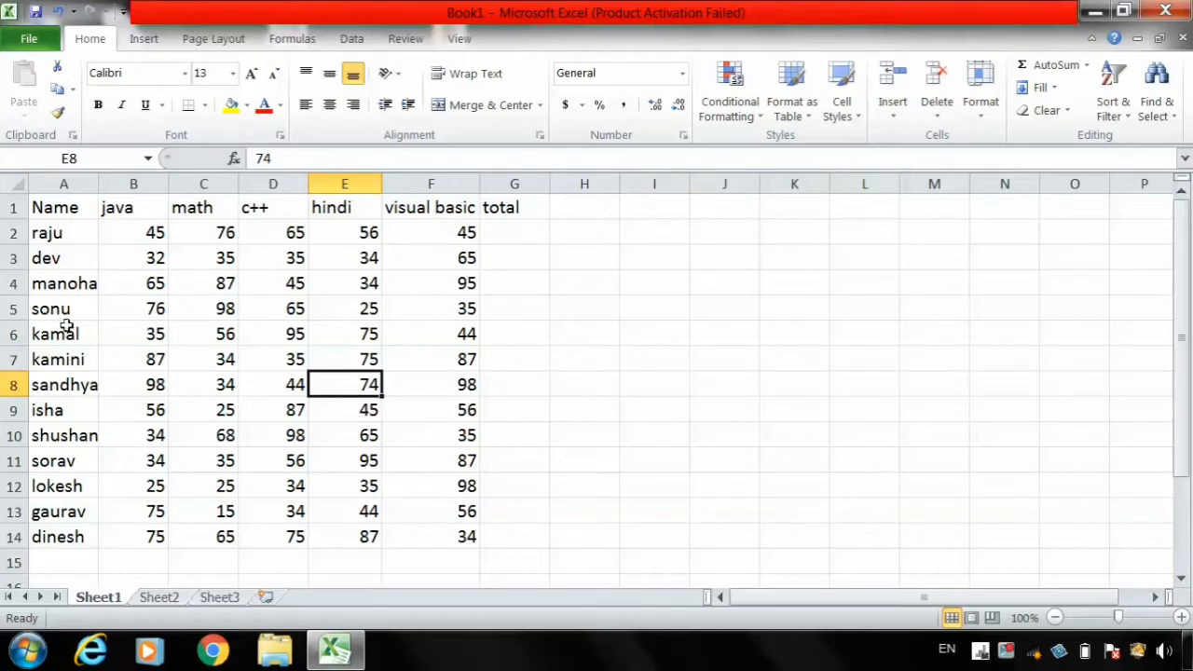
{"action": "left_click_drag", "start_coordinate": [98, 186], "coordinate": [109, 186]}
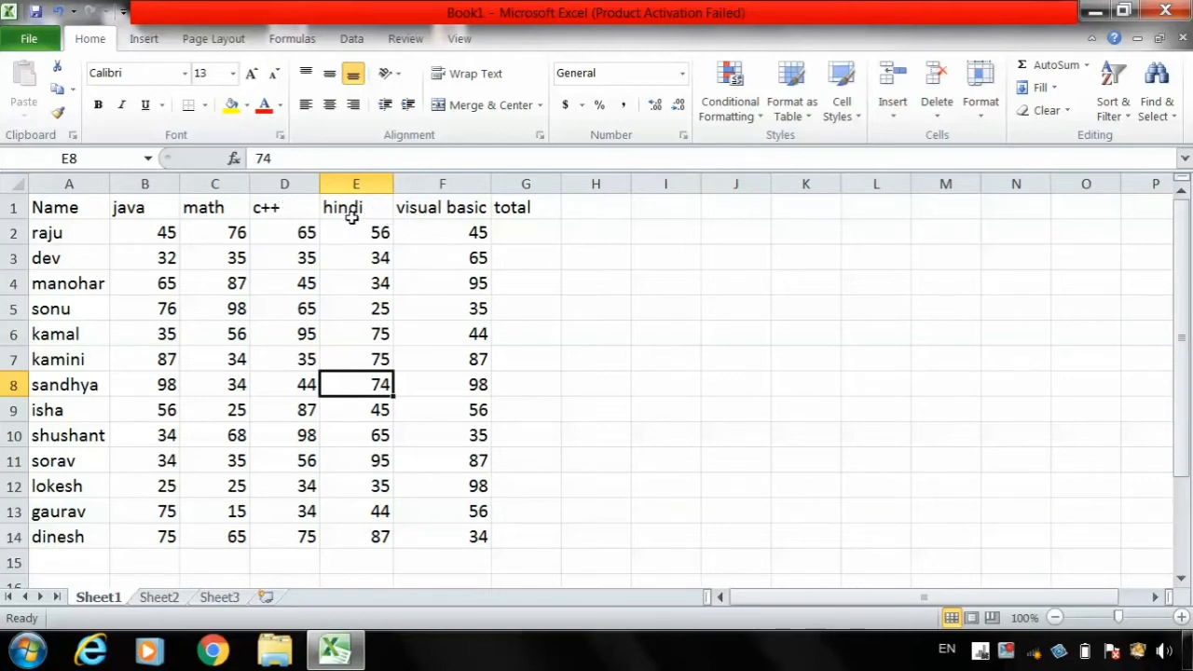
- Enter an AutoSum of B2:F2 in cell G2 under the total heading
{"action": "left_click", "coordinate": [534, 231]}
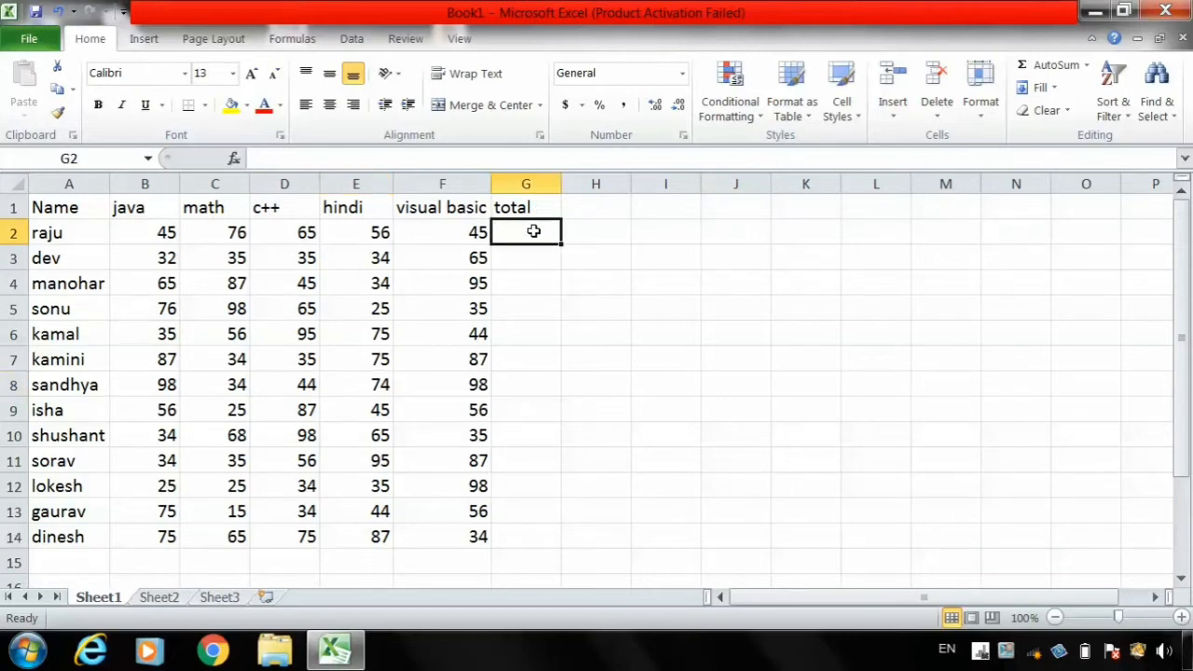
{"action": "left_click", "coordinate": [1039, 74]}
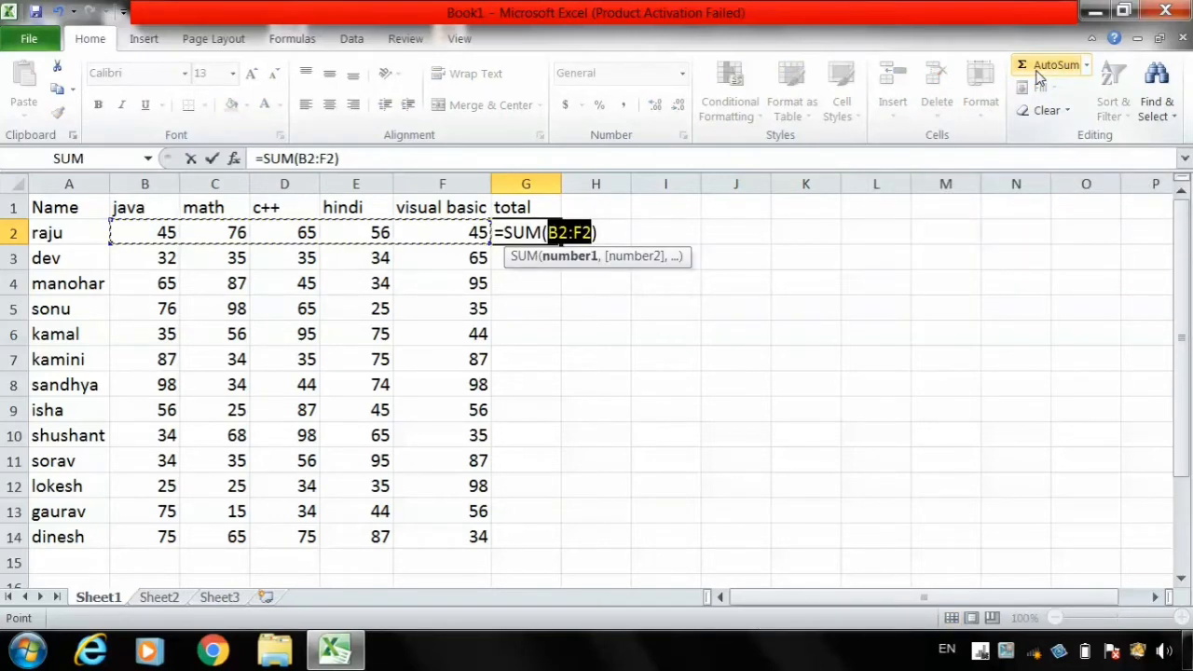
{"action": "key", "text": "Return"}
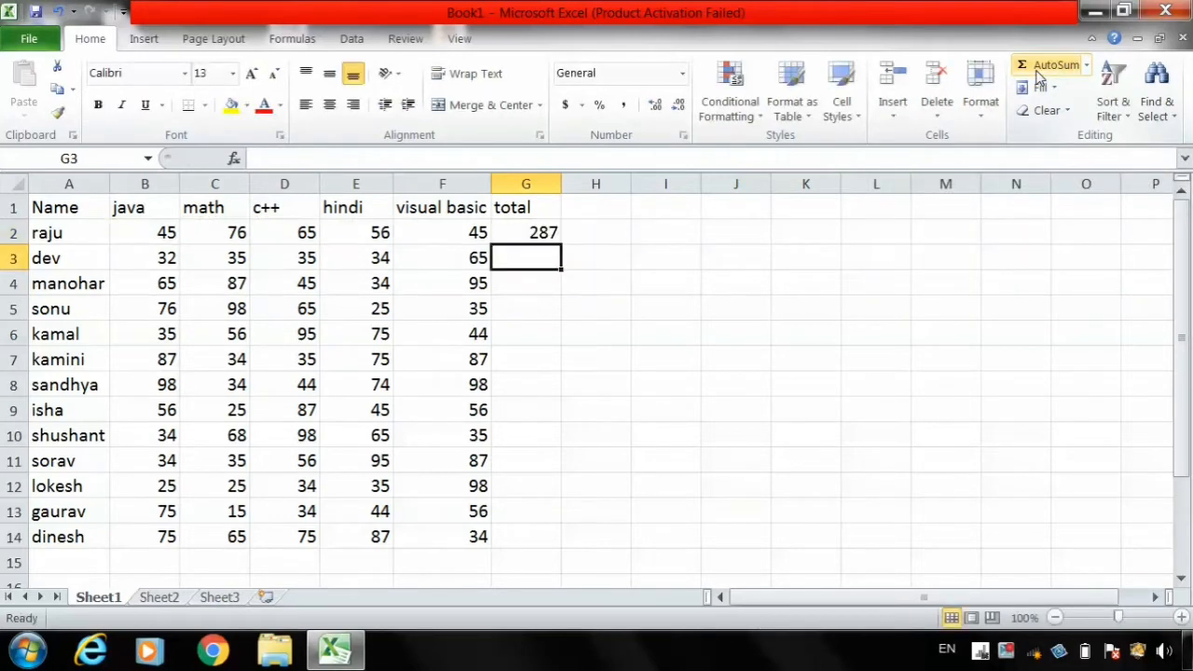
- Fill the total formula from G2 down to G14 for all remaining rows
{"action": "left_click", "coordinate": [529, 232]}
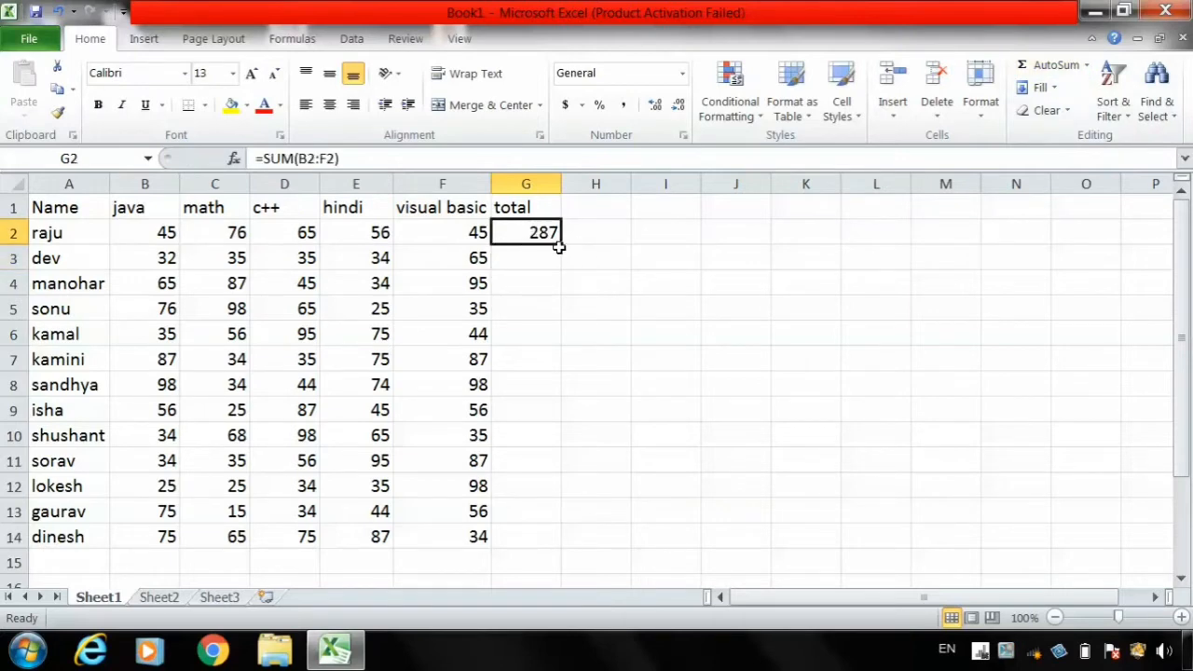
{"action": "double_click", "coordinate": [561, 243]}
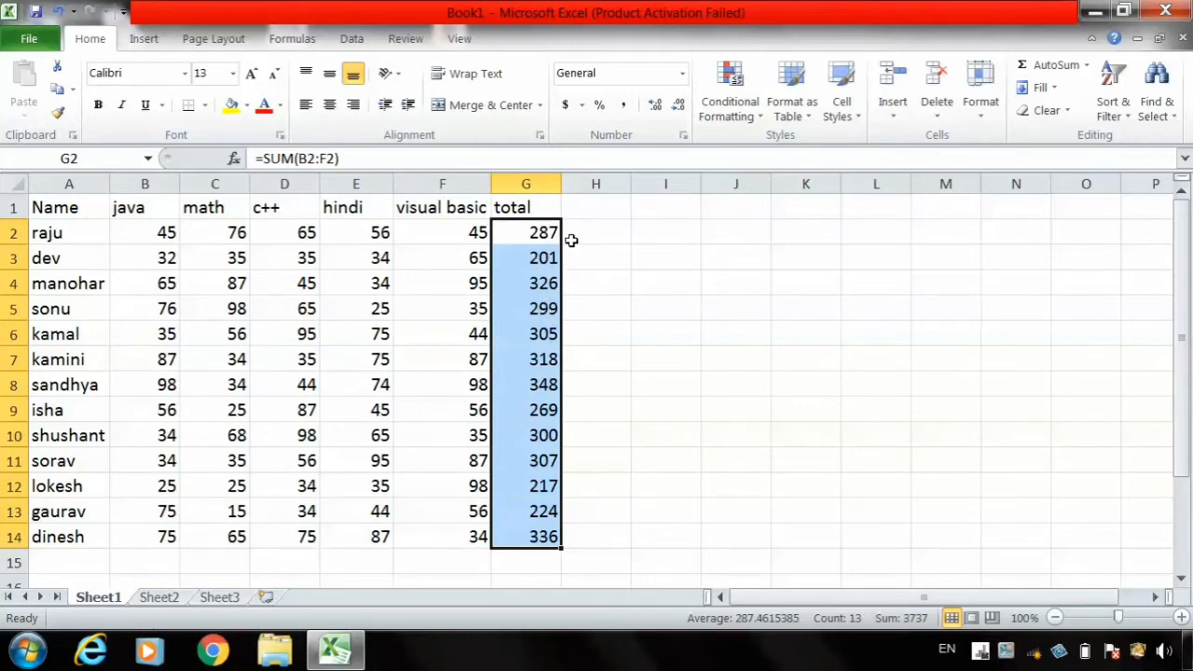
{"action": "key", "text": "ctrl+z"}
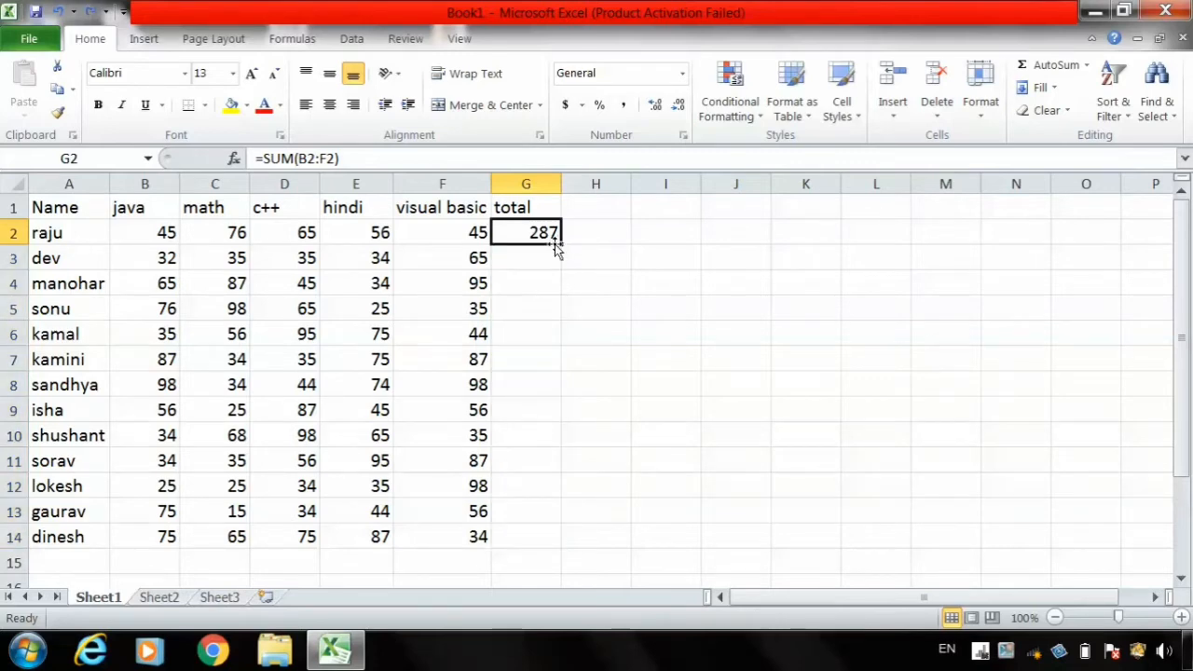
{"action": "double_click", "coordinate": [560, 244]}
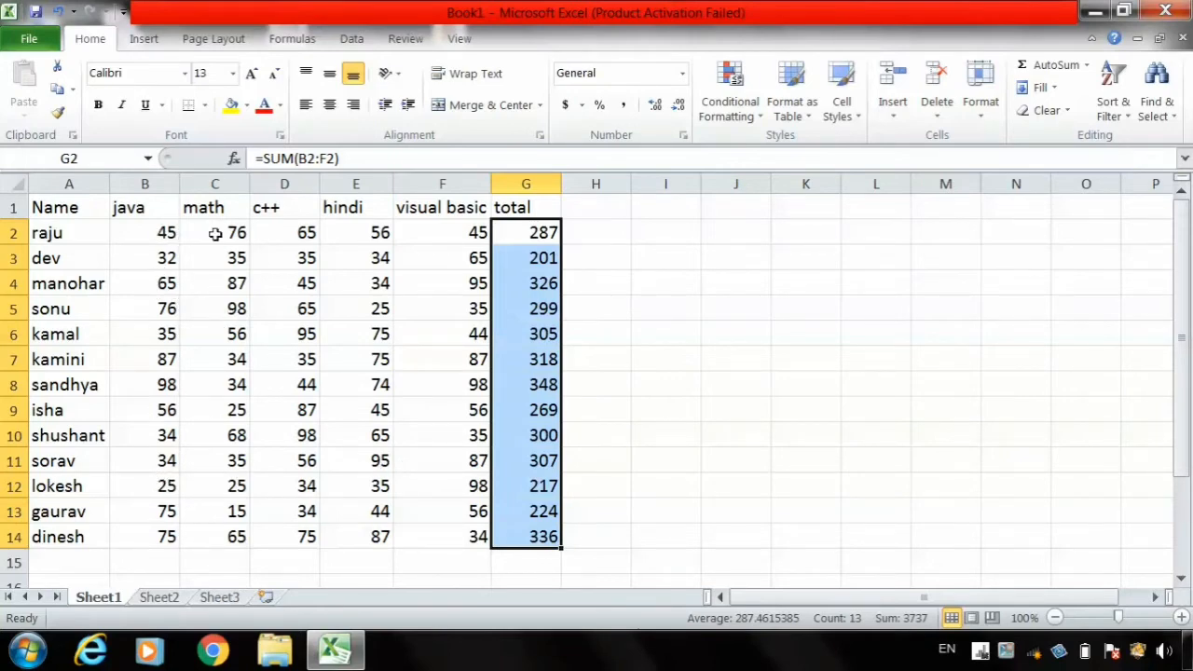
{"action": "left_click", "coordinate": [1188, 378]}
- Select the marks of all five subjects, range B2:F14, leaving out names and totals
{"action": "left_click", "coordinate": [382, 431]}
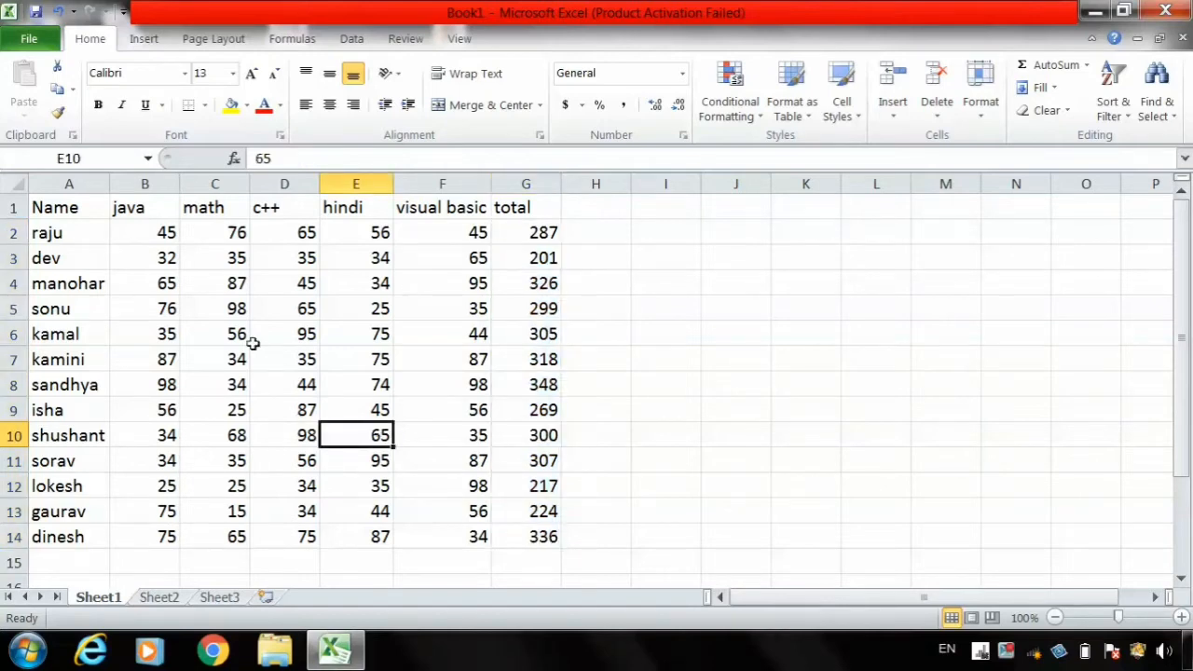
{"action": "left_click", "coordinate": [154, 232]}
{"action": "left_click_drag", "start_coordinate": [234, 308], "coordinate": [341, 365]}
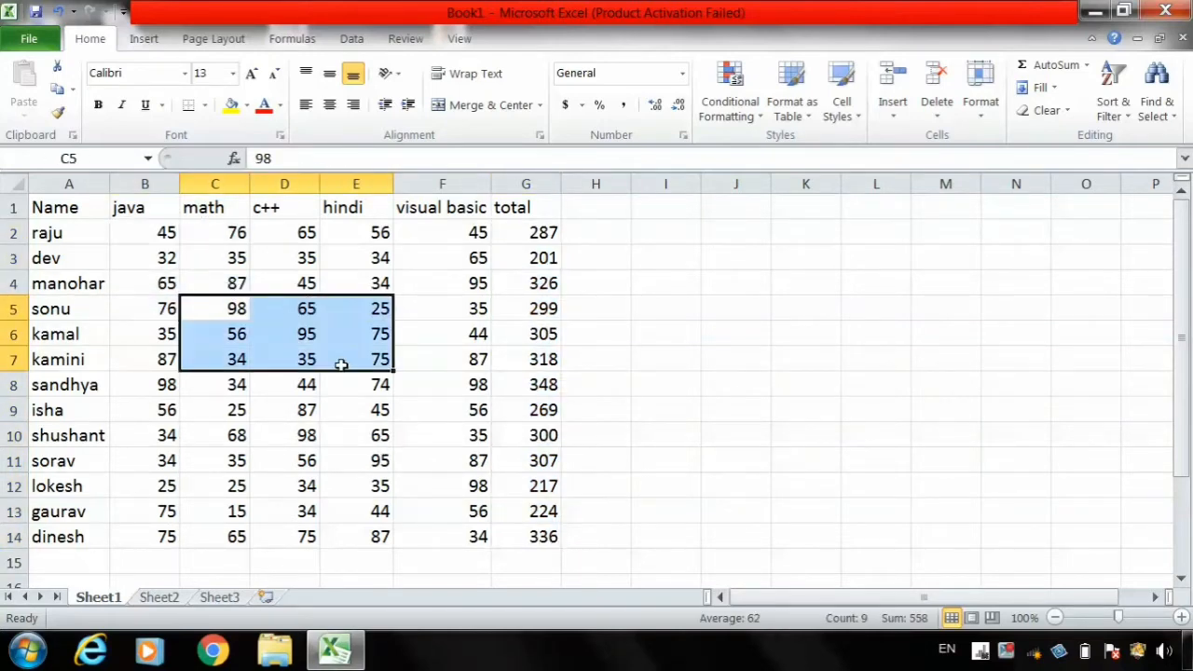
{"action": "left_click", "coordinate": [163, 234]}
{"action": "left_click_drag", "start_coordinate": [163, 234], "coordinate": [430, 527]}
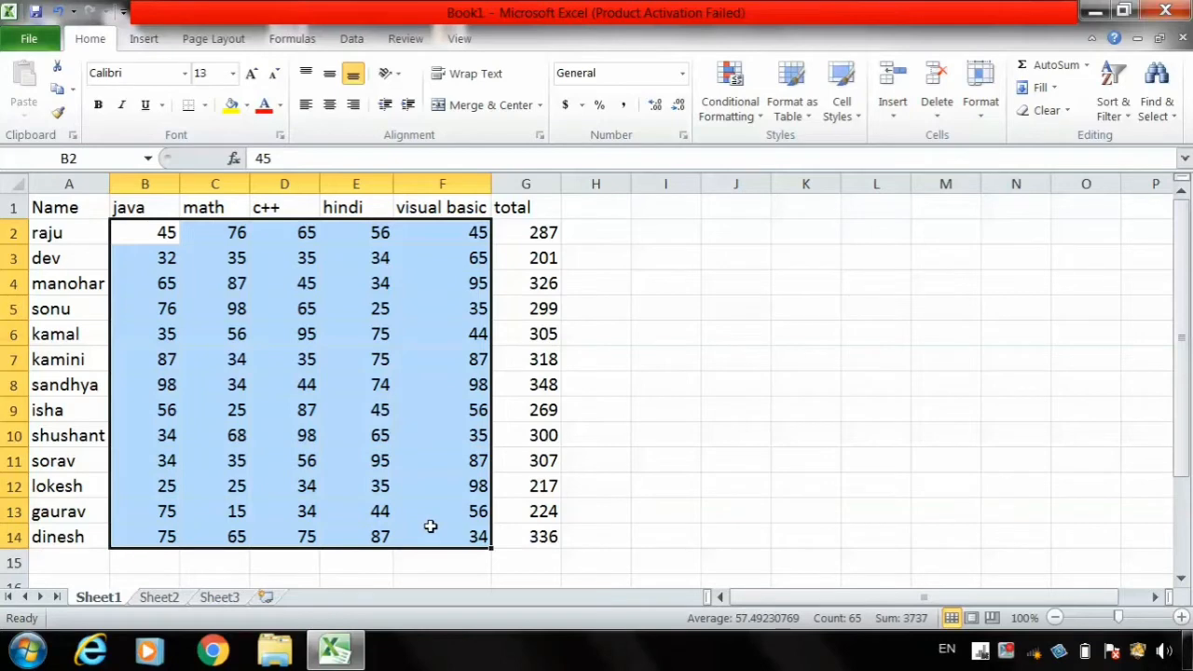
- Start a Greater Than highlight rule on the selected marks with a threshold of 60
{"action": "left_click", "coordinate": [732, 102]}
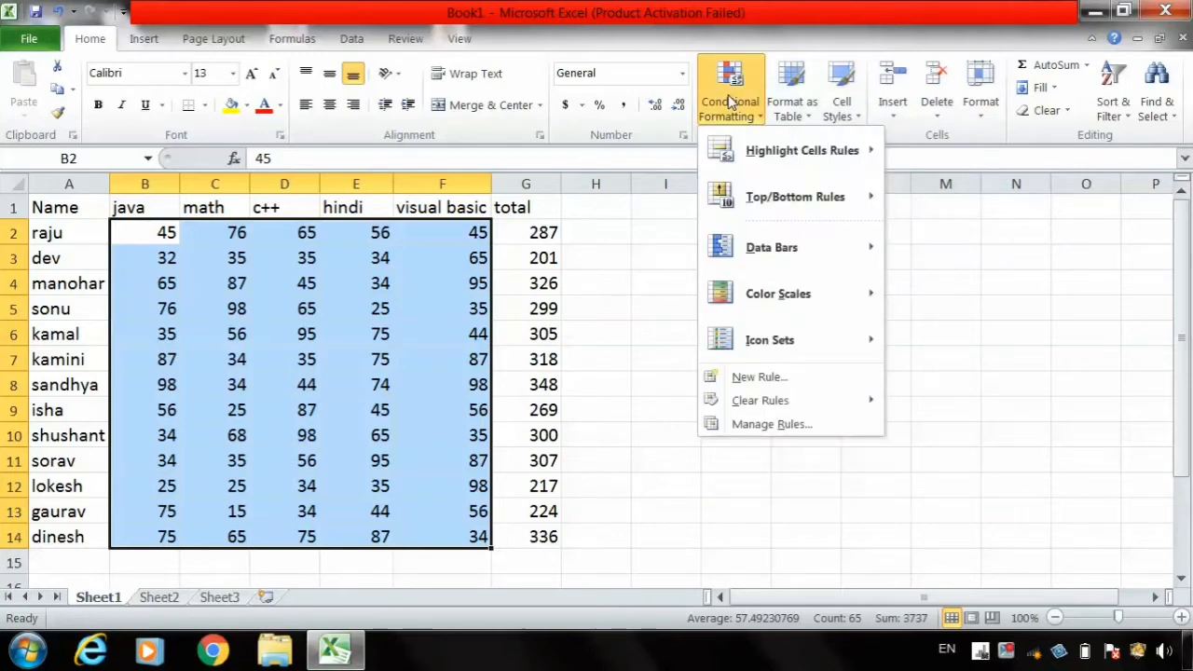
{"action": "mouse_move", "coordinate": [828, 162]}
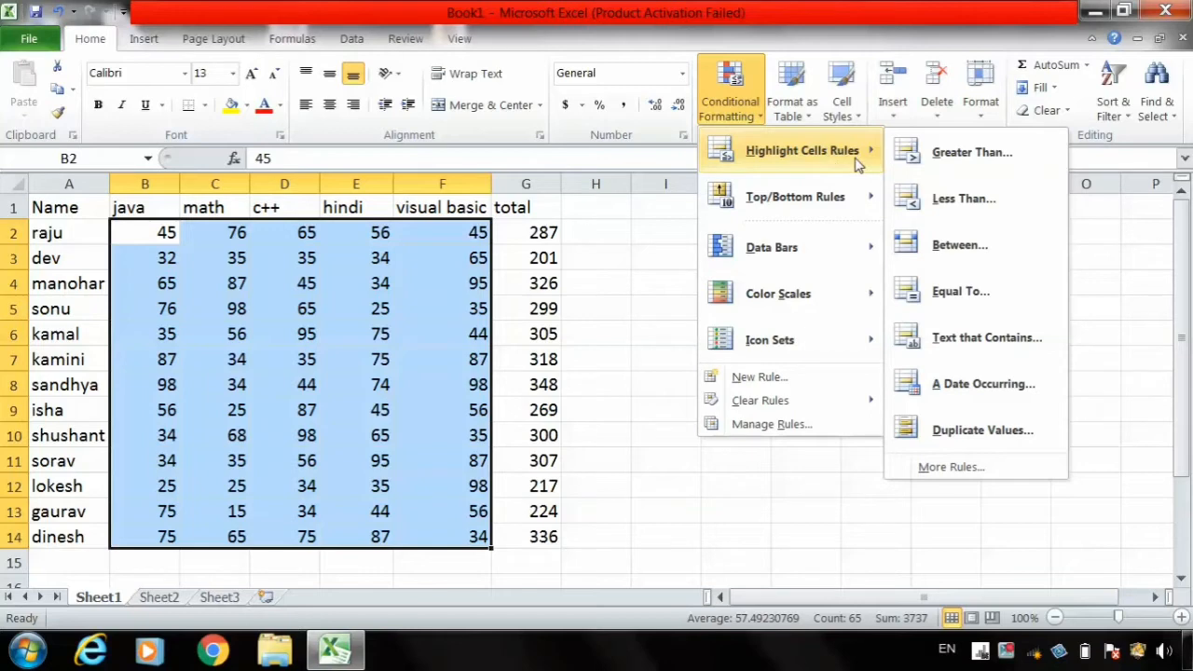
{"action": "left_click", "coordinate": [972, 154]}
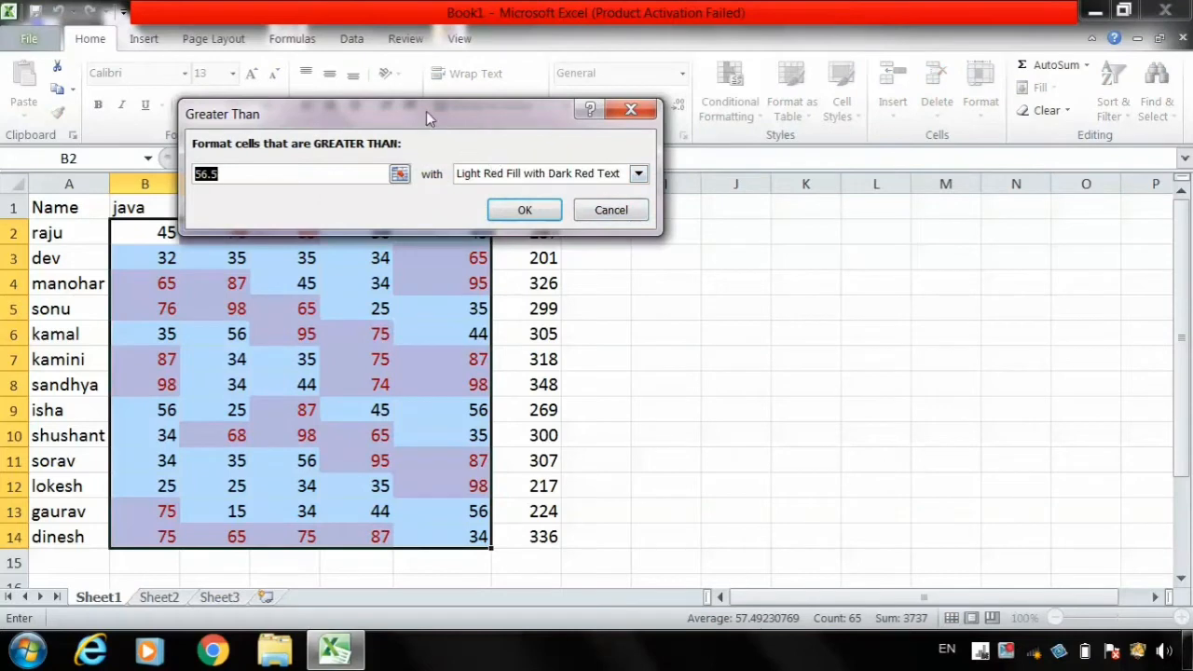
{"action": "left_click_drag", "start_coordinate": [426, 111], "coordinate": [835, 168]}
{"action": "left_click", "coordinate": [661, 235]}
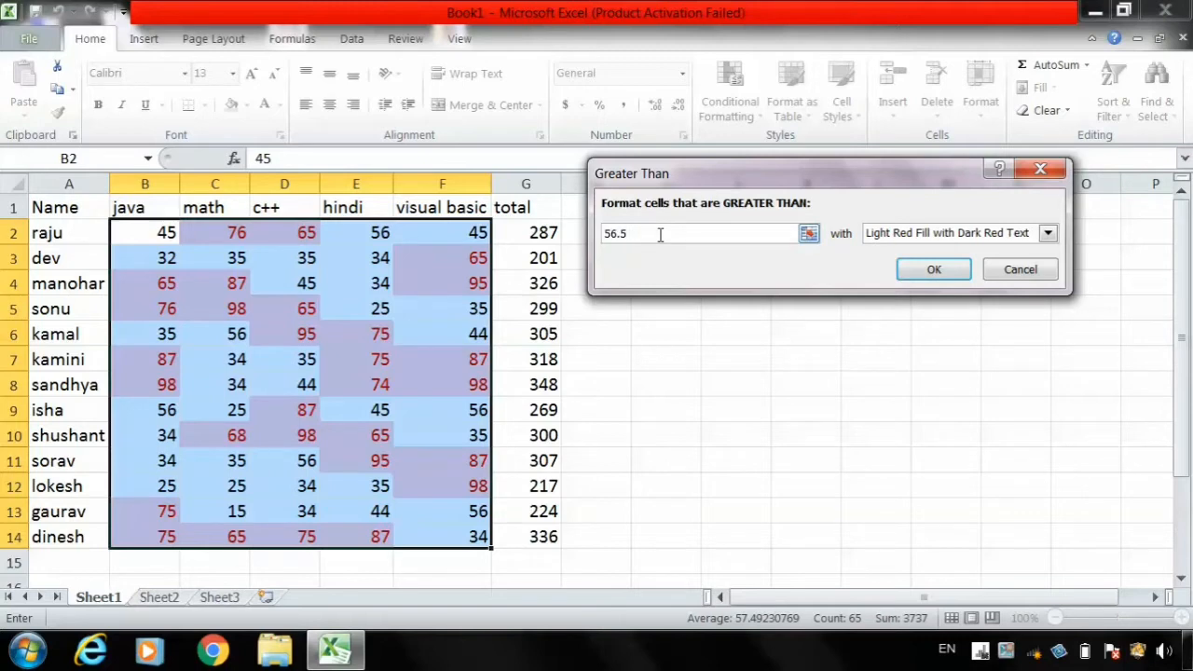
{"action": "key", "text": "BackSpace"}
{"action": "key", "text": "BackSpace"}
{"action": "key", "text": "BackSpace"}
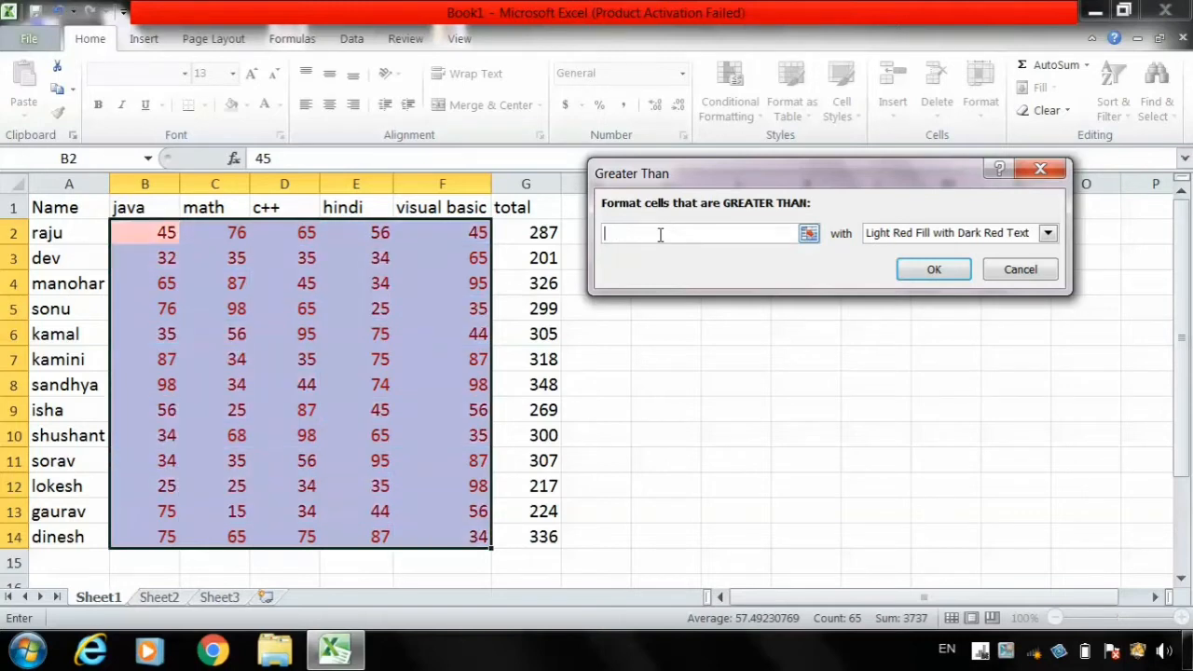
{"action": "type", "text": "60"}
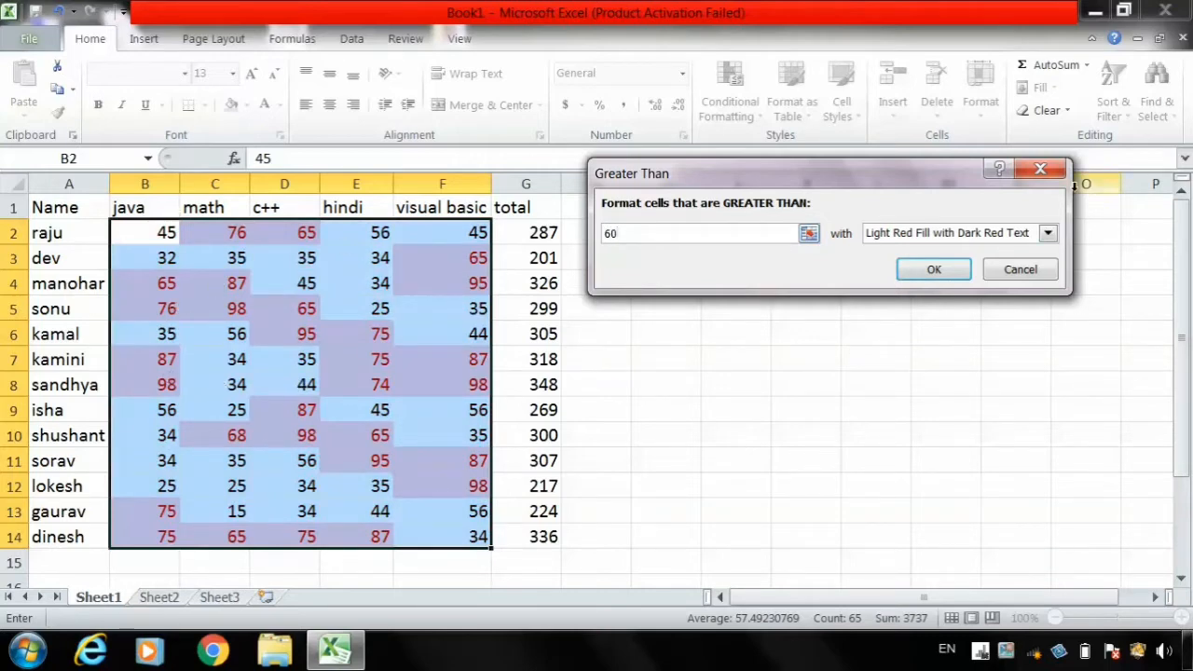
- Preview the rule with Red Border, Red Text, Green Fill with Dark Green Text, and Yellow Fill with Dark Yellow Text
{"action": "left_click", "coordinate": [1049, 234]}
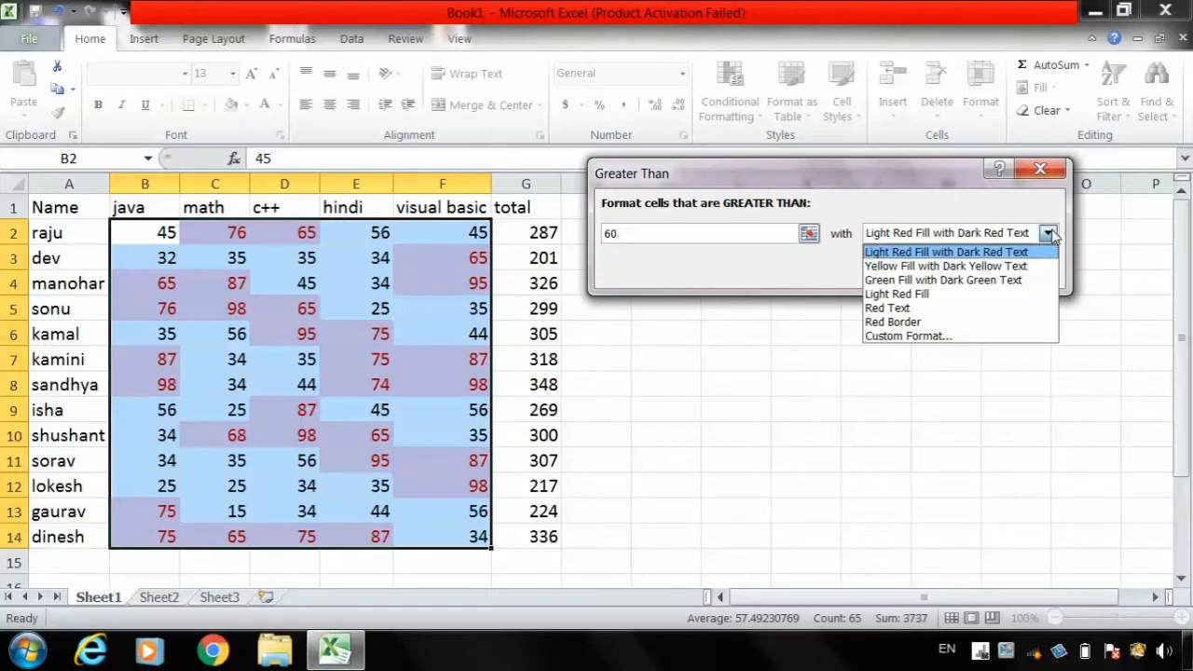
{"action": "left_click", "coordinate": [906, 323]}
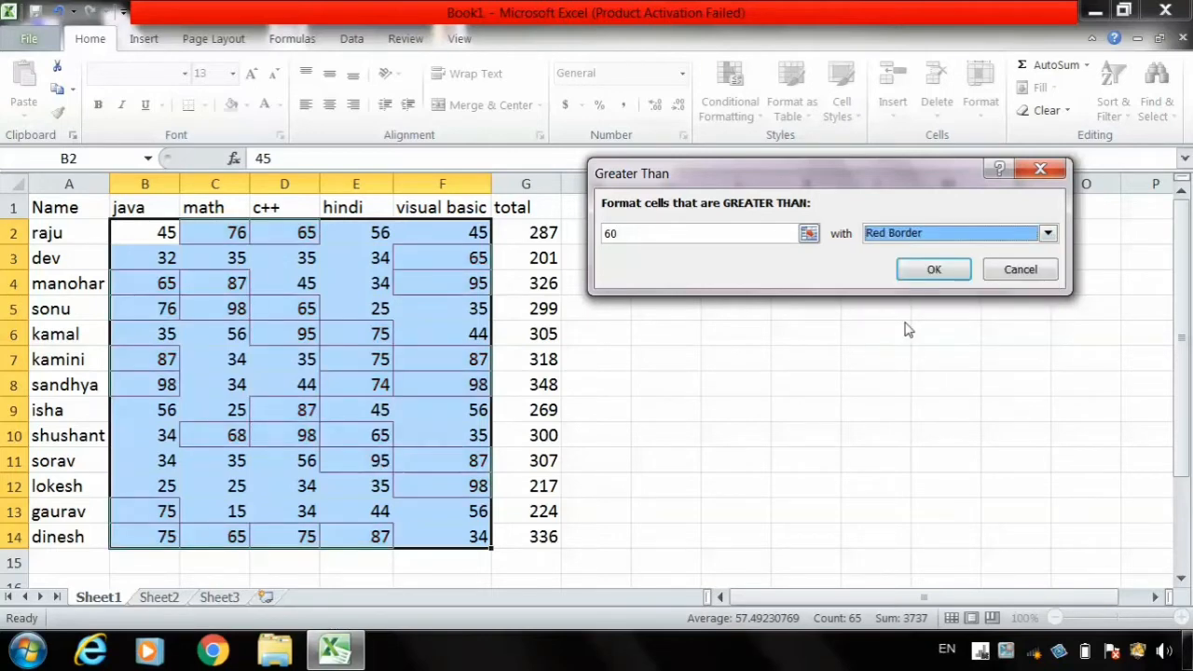
{"action": "left_click", "coordinate": [1007, 237]}
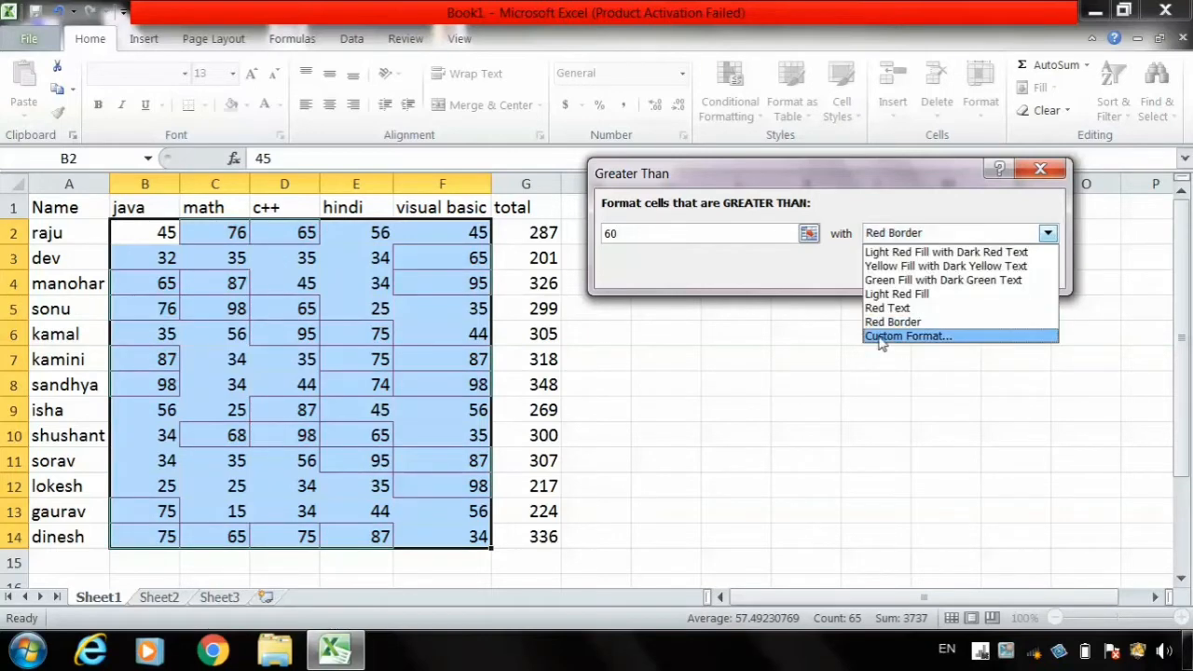
{"action": "left_click", "coordinate": [891, 310]}
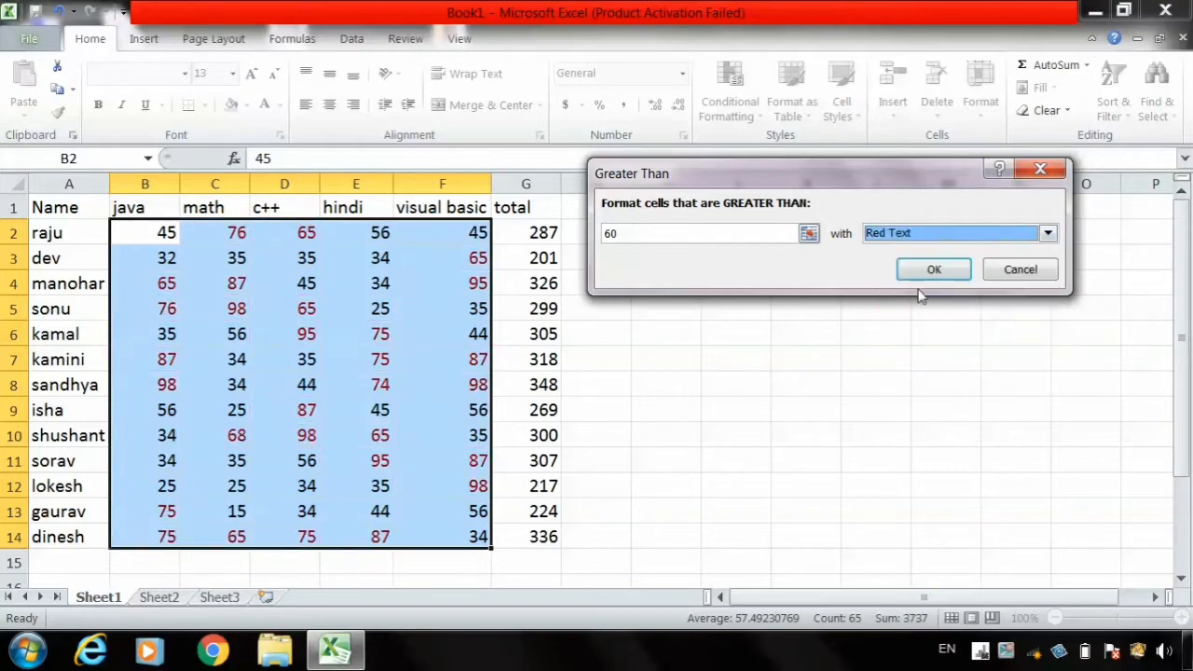
{"action": "left_click", "coordinate": [1048, 233]}
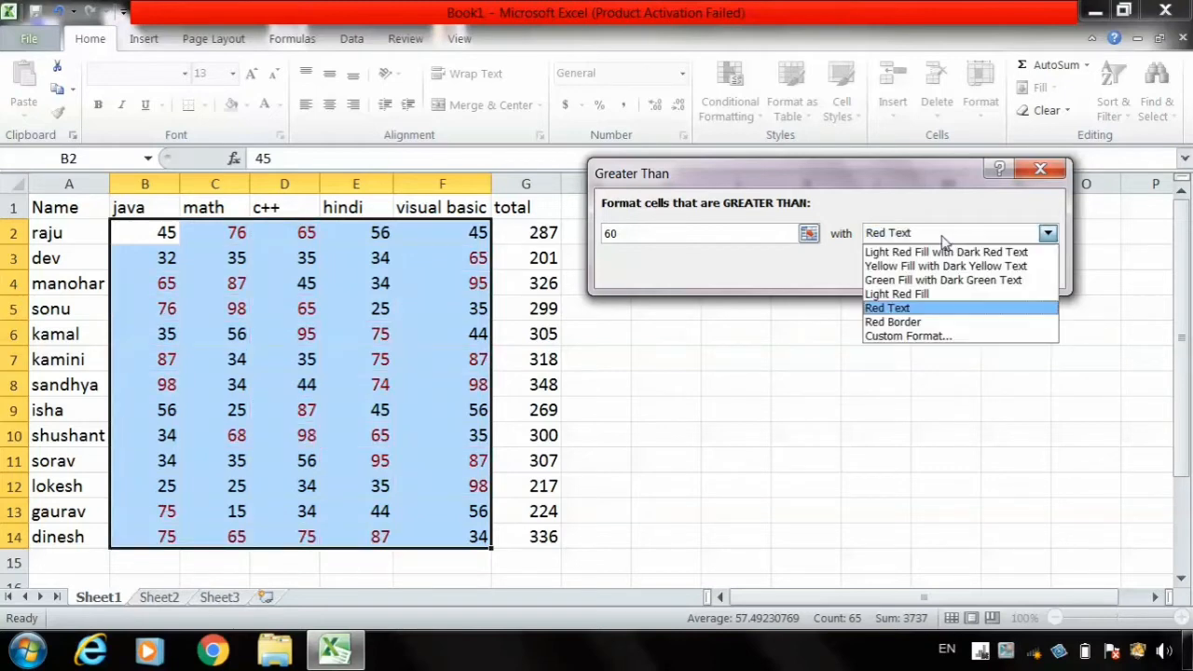
{"action": "left_click", "coordinate": [903, 282]}
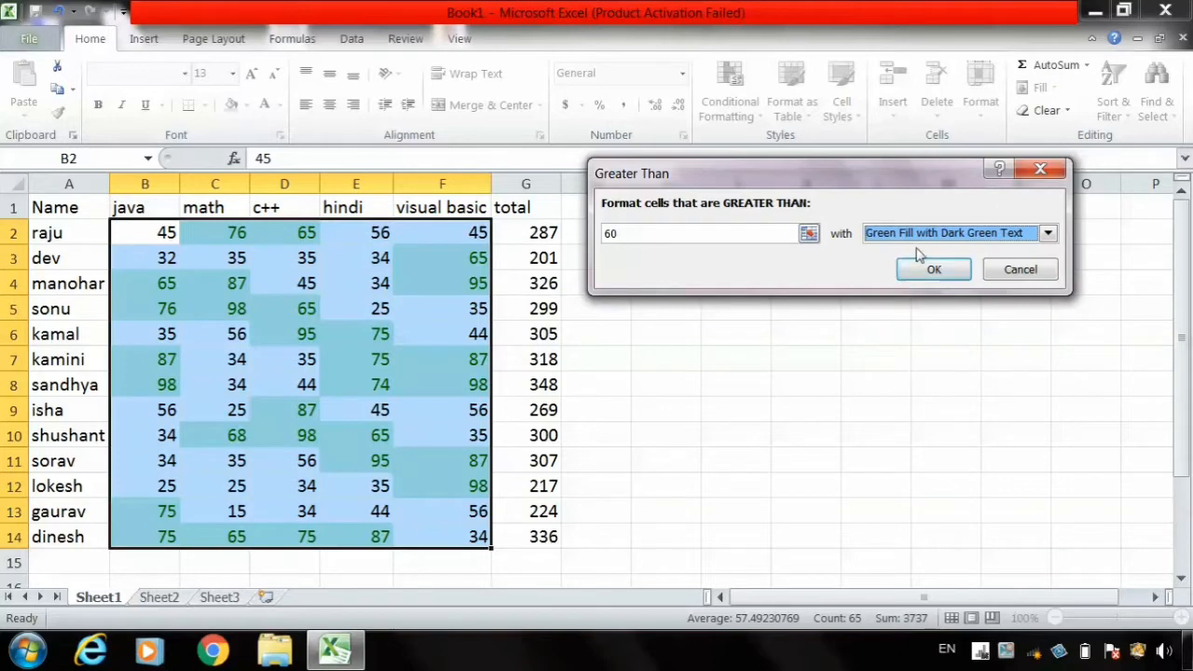
{"action": "left_click", "coordinate": [918, 241]}
{"action": "left_click", "coordinate": [893, 268]}
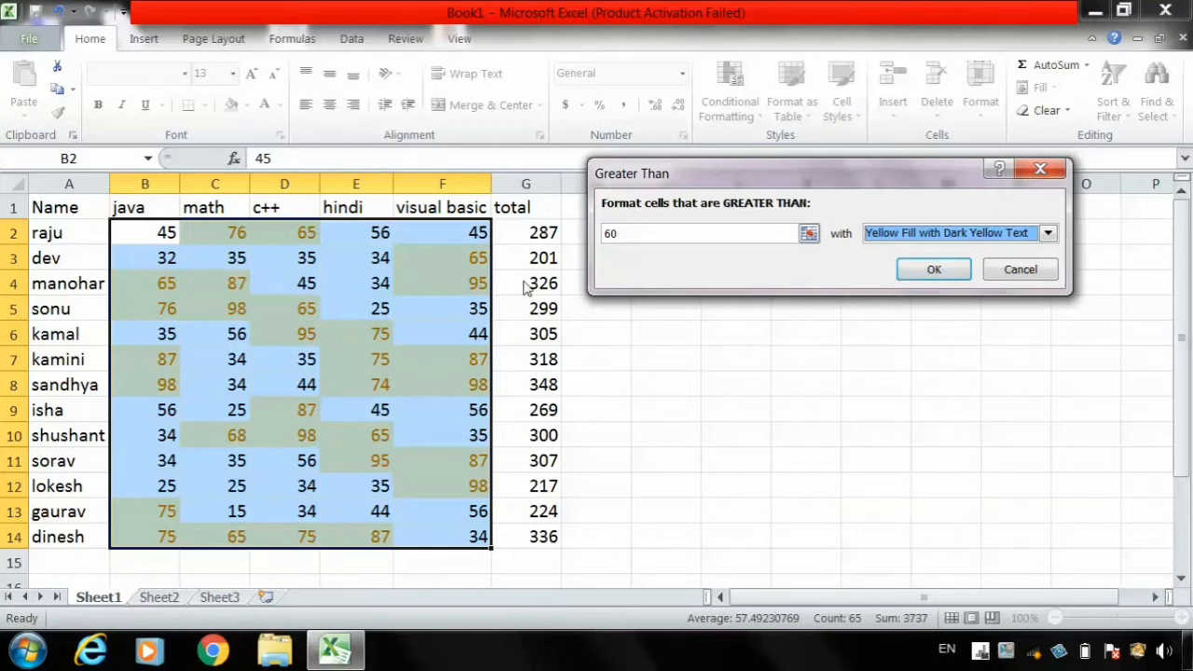
- Apply the greater-than-60 rule with Light Red Fill with Dark Red Text, and undo it after viewing the sheet
{"action": "left_click", "coordinate": [1025, 236]}
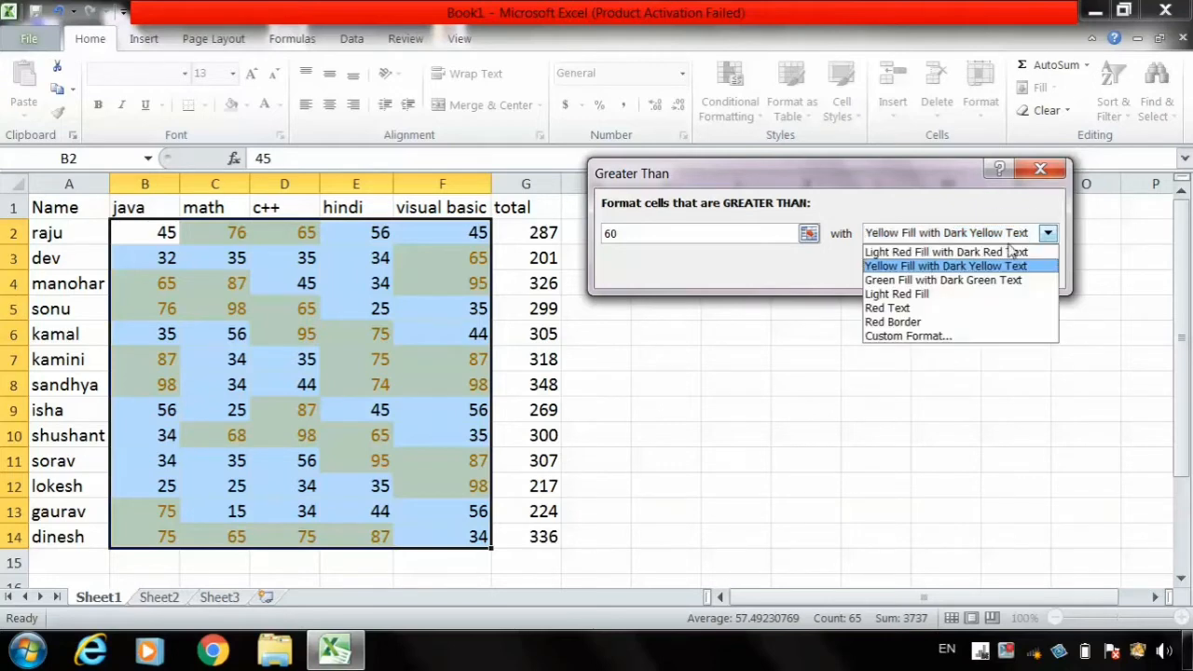
{"action": "left_click", "coordinate": [924, 254]}
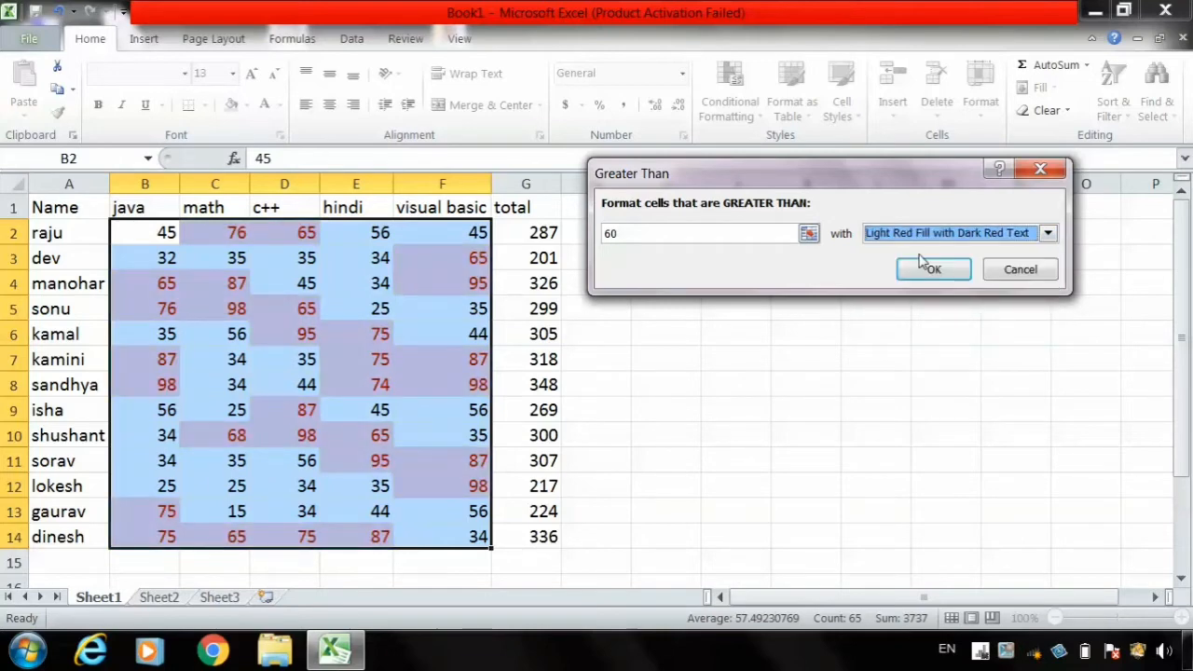
{"action": "left_click", "coordinate": [928, 269]}
{"action": "left_click", "coordinate": [629, 369]}
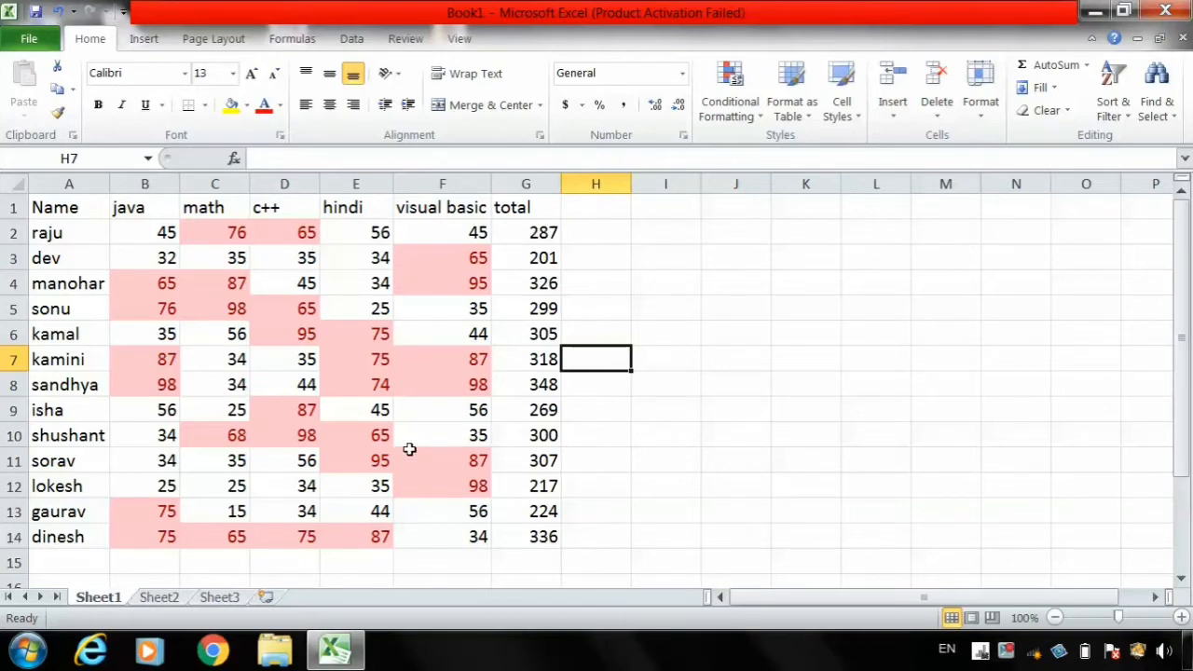
{"action": "key", "text": "ctrl+z"}
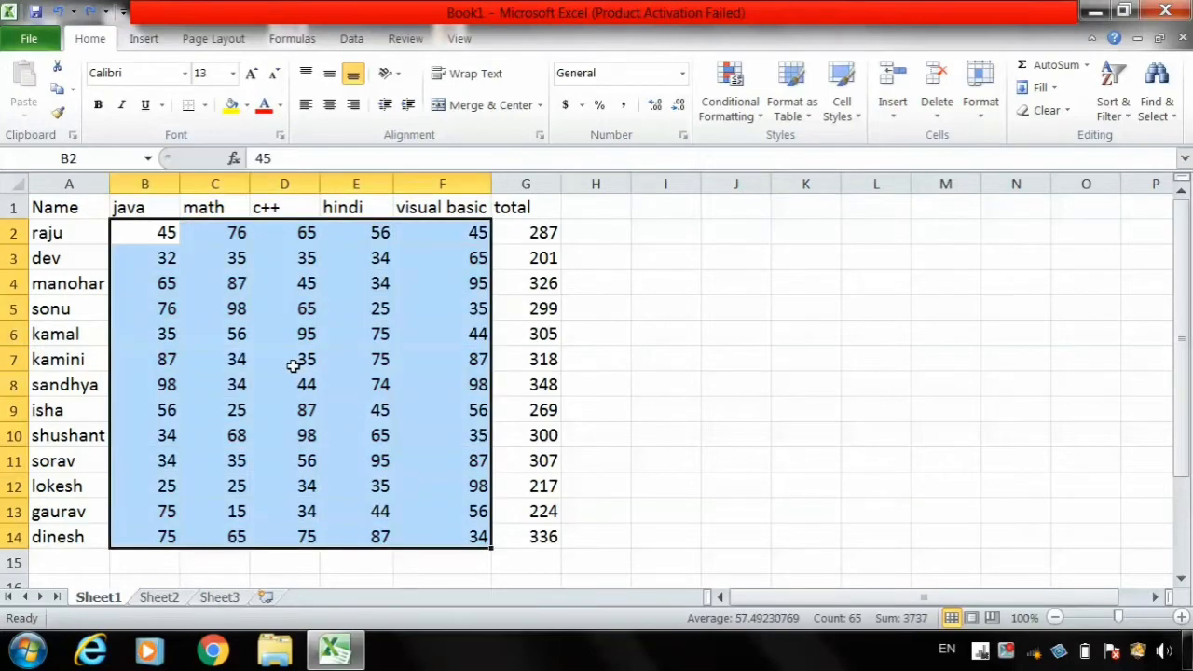
- Start a Less Than highlight rule on the selected marks with a threshold of 60
{"action": "left_click", "coordinate": [734, 117]}
{"action": "mouse_move", "coordinate": [766, 153]}
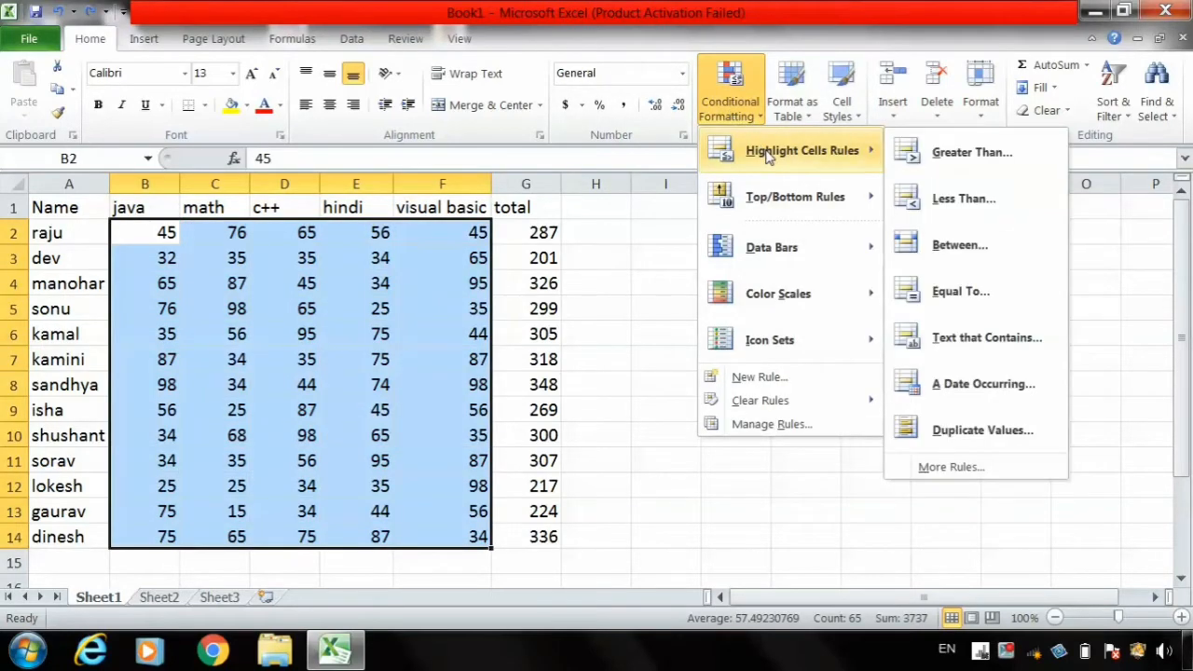
{"action": "left_click", "coordinate": [943, 200]}
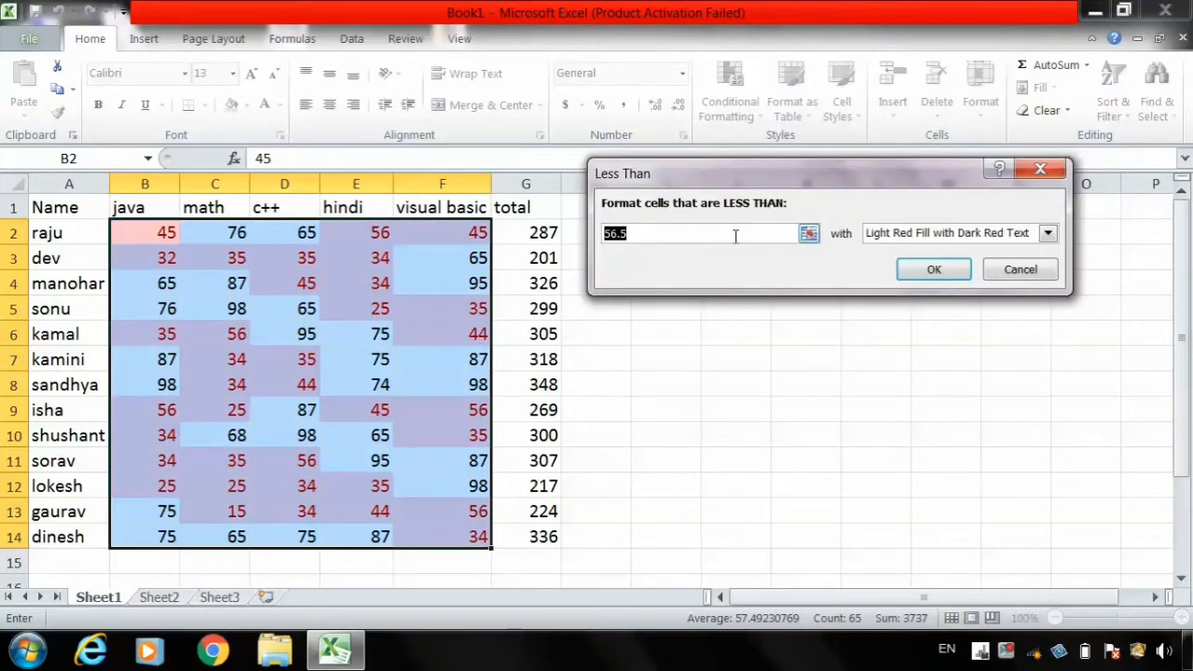
{"action": "type", "text": "60"}
- Give the less-than rule a custom format with bold, dark blue text
{"action": "left_click", "coordinate": [1046, 235]}
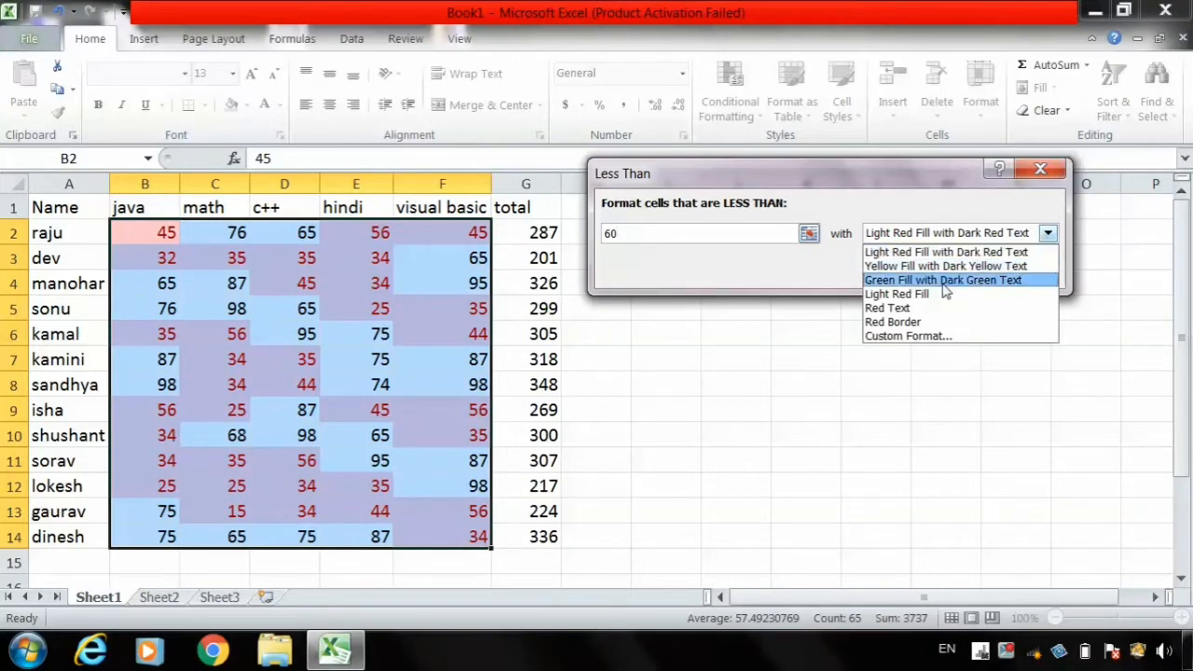
{"action": "left_click", "coordinate": [937, 337]}
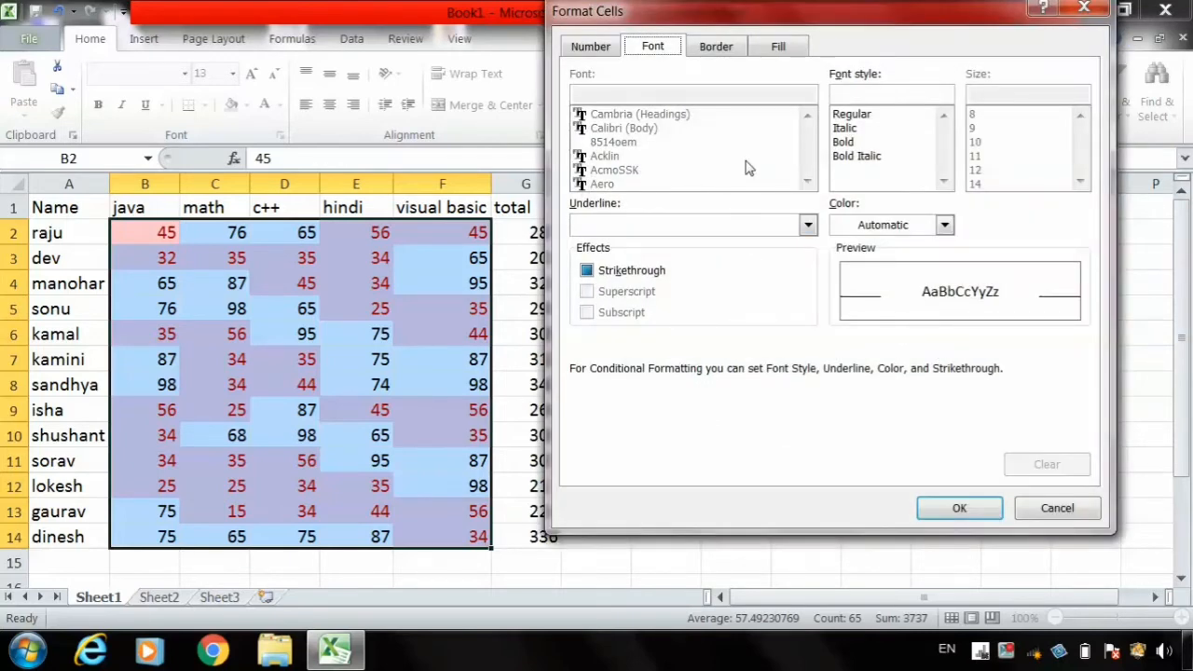
{"action": "left_click", "coordinate": [844, 141]}
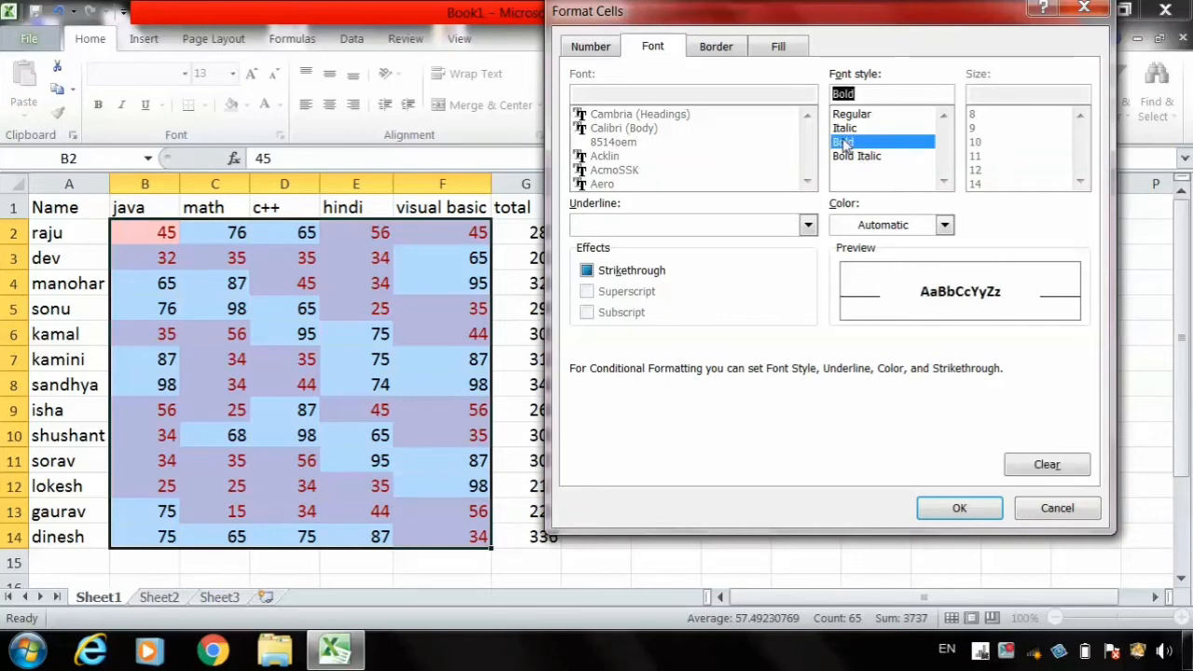
{"action": "left_click", "coordinate": [945, 225]}
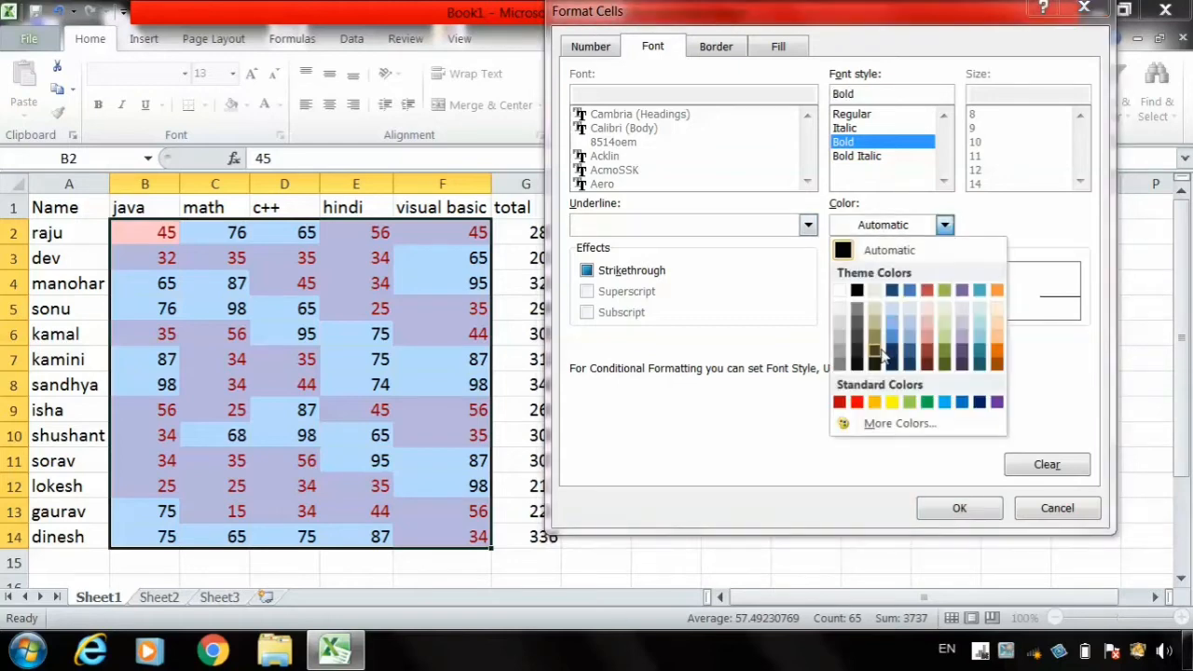
{"action": "left_click", "coordinate": [893, 292]}
{"action": "left_click", "coordinate": [959, 508]}
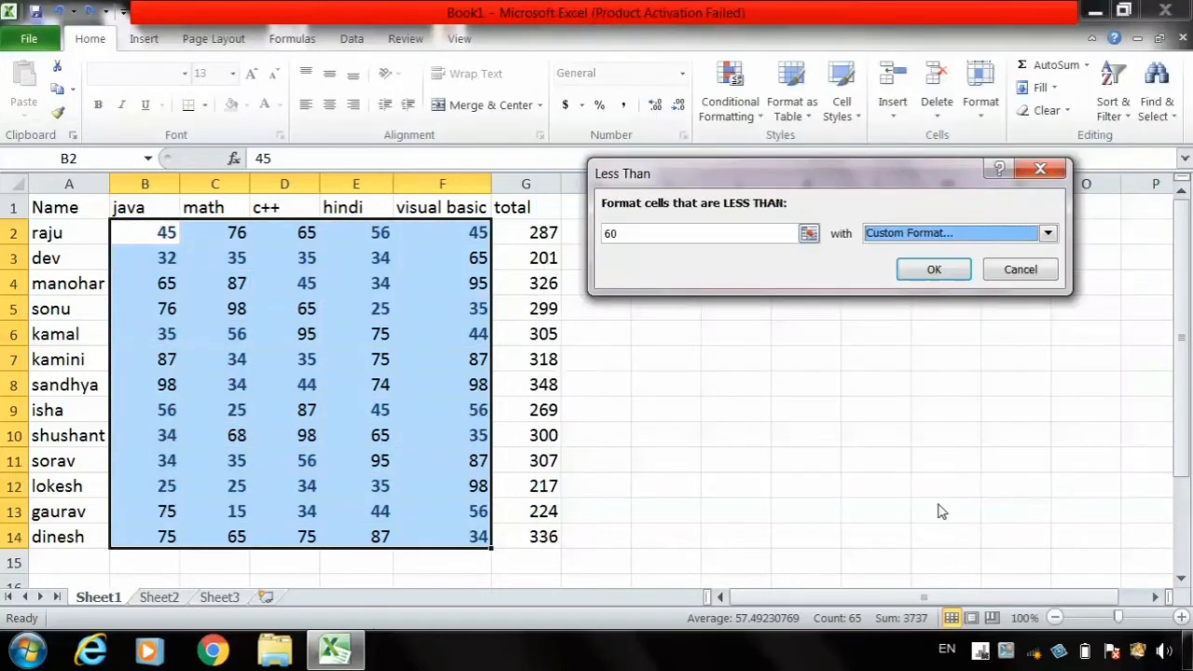
- Apply the less-than-60 rule with its custom format, and undo it after viewing the sheet
{"action": "left_click", "coordinate": [934, 270]}
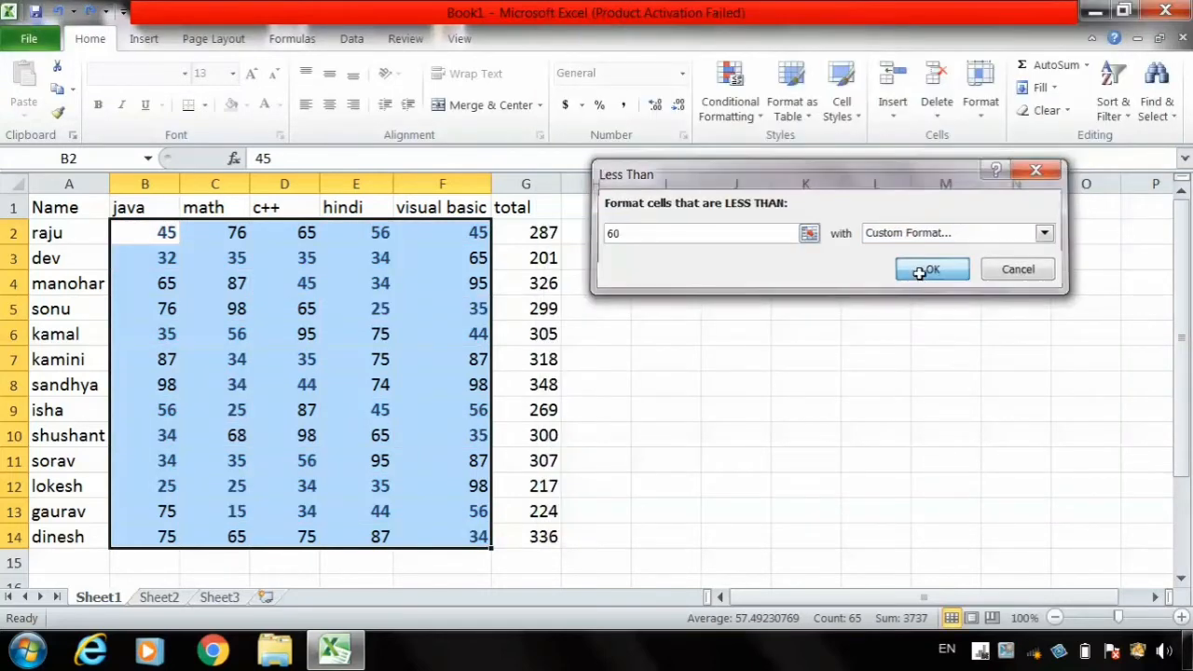
{"action": "left_click", "coordinate": [785, 362]}
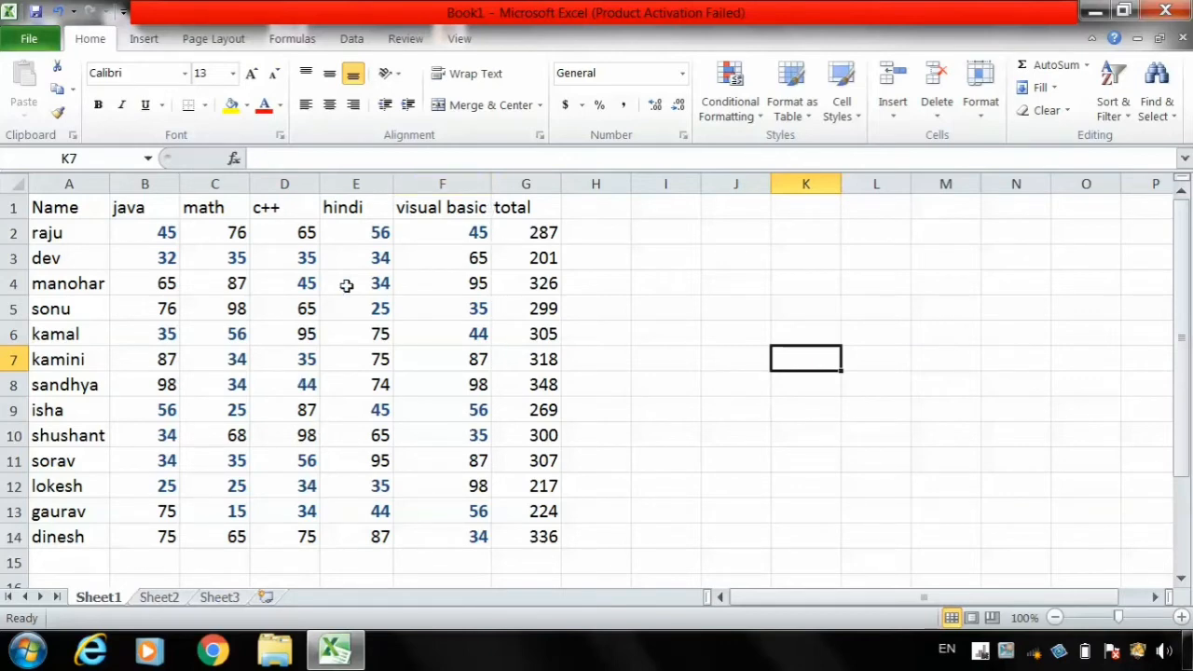
{"action": "key", "text": "ctrl+z"}
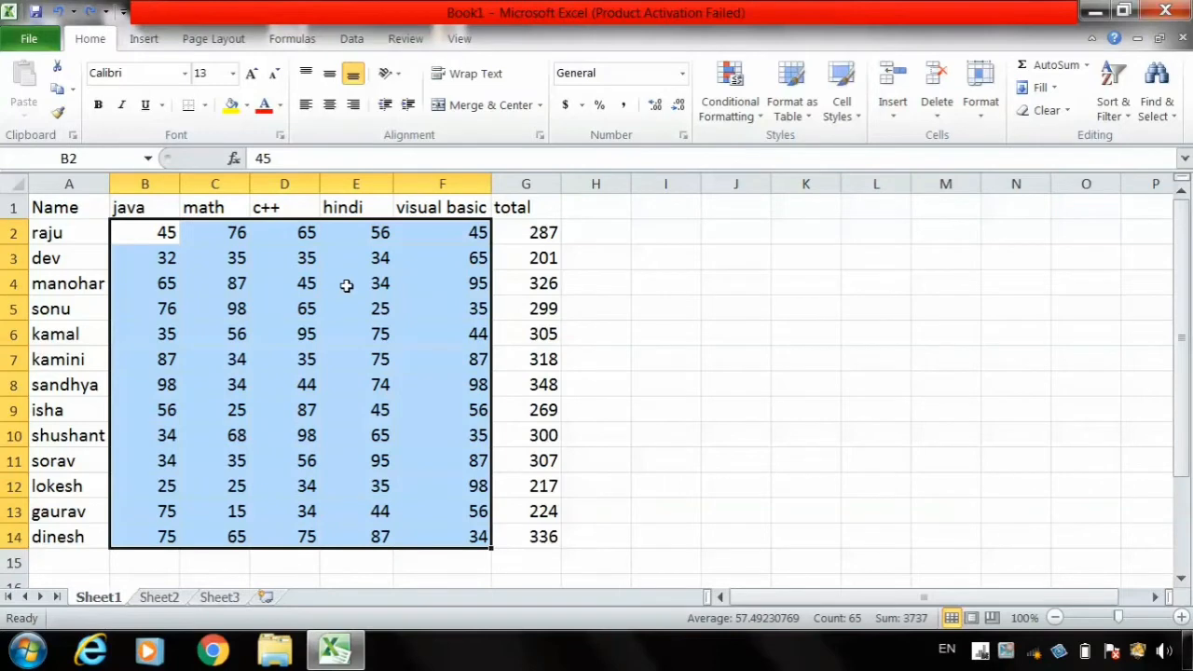
- Reselect the marks in B2:F14 and set up a Between highlight rule from 40 to 70
{"action": "left_click", "coordinate": [734, 509]}
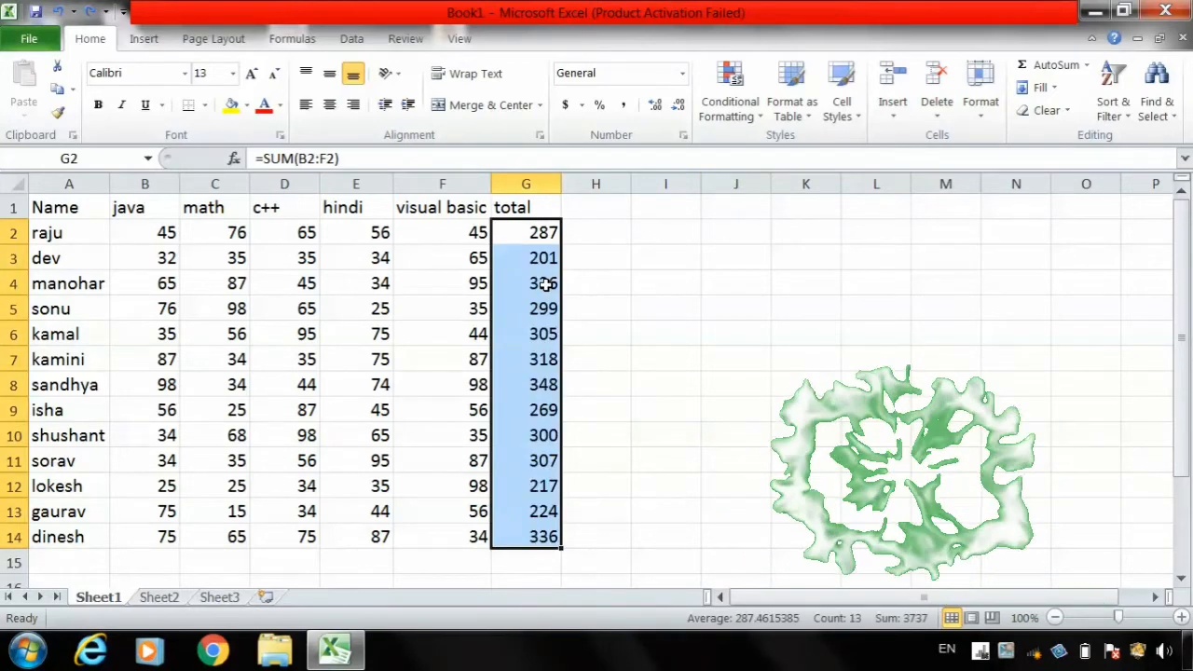
{"action": "key", "text": "ctrl+bracketleft"}
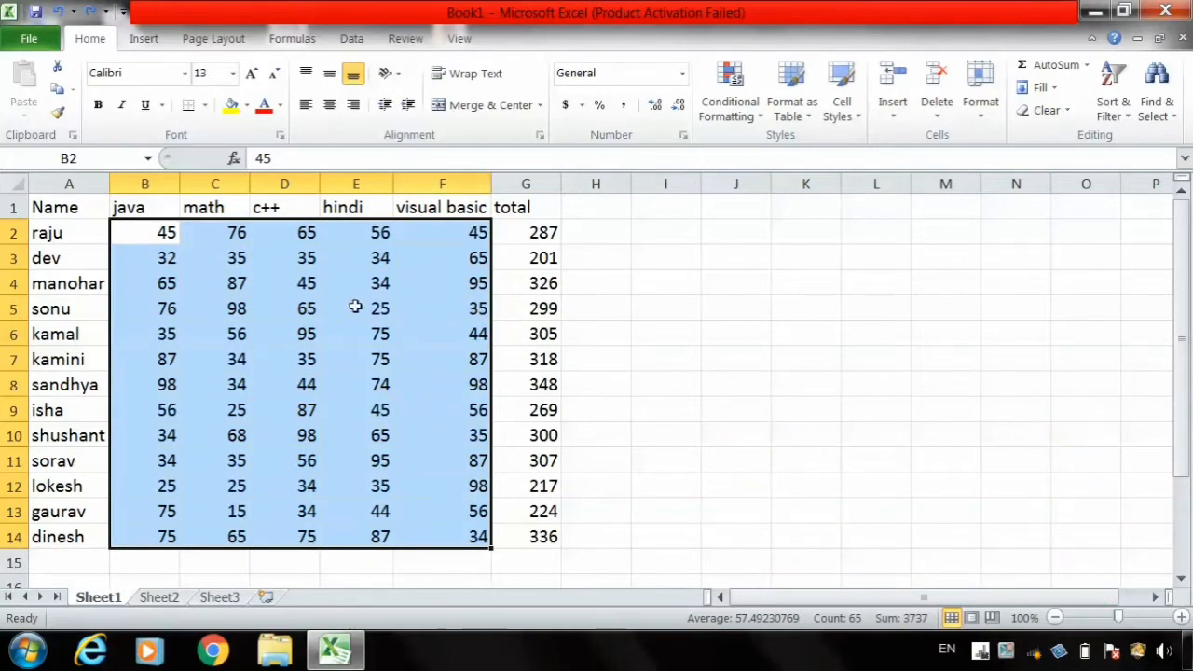
{"action": "left_click", "coordinate": [737, 128]}
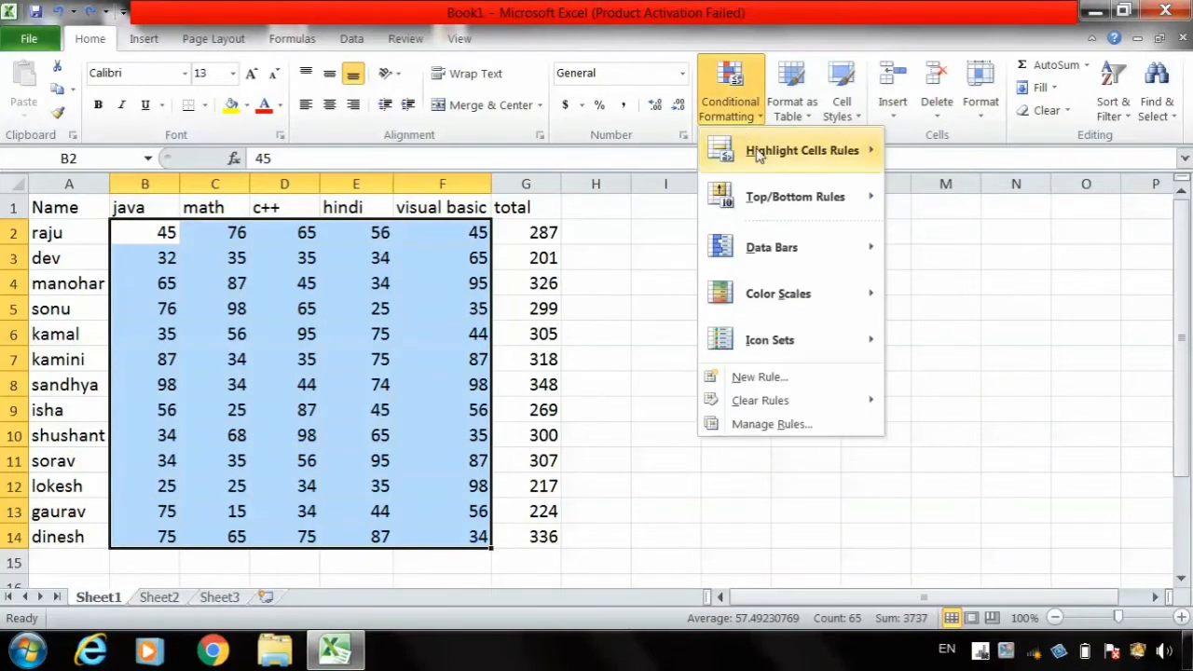
{"action": "mouse_move", "coordinate": [800, 151]}
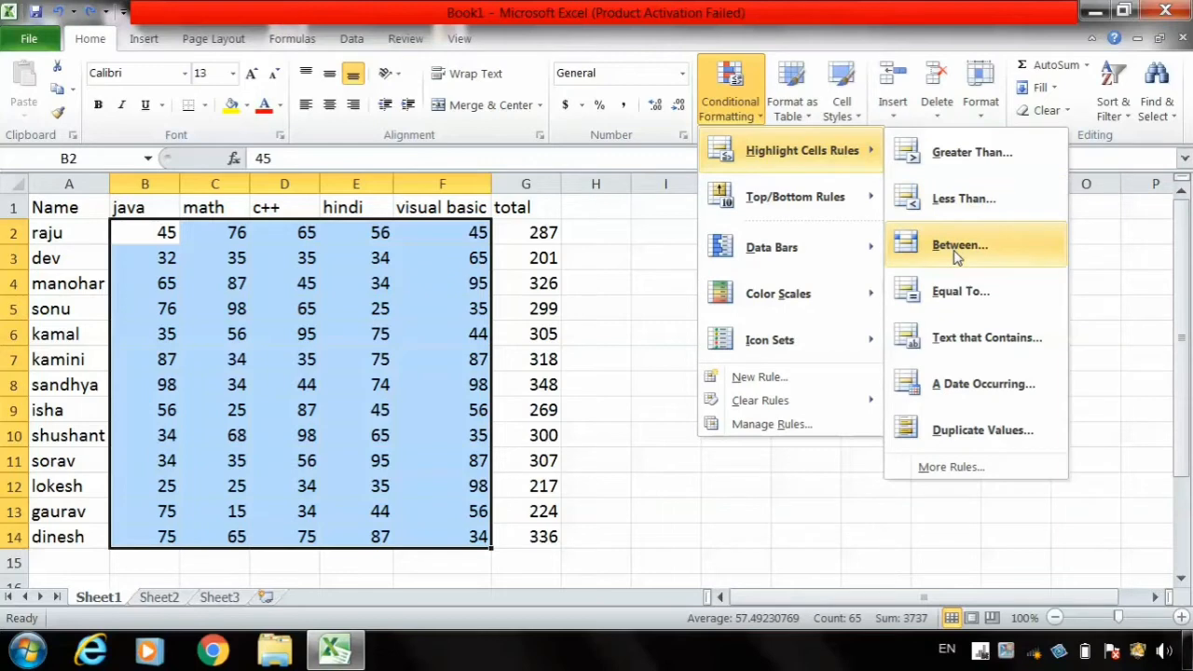
{"action": "left_click", "coordinate": [958, 247]}
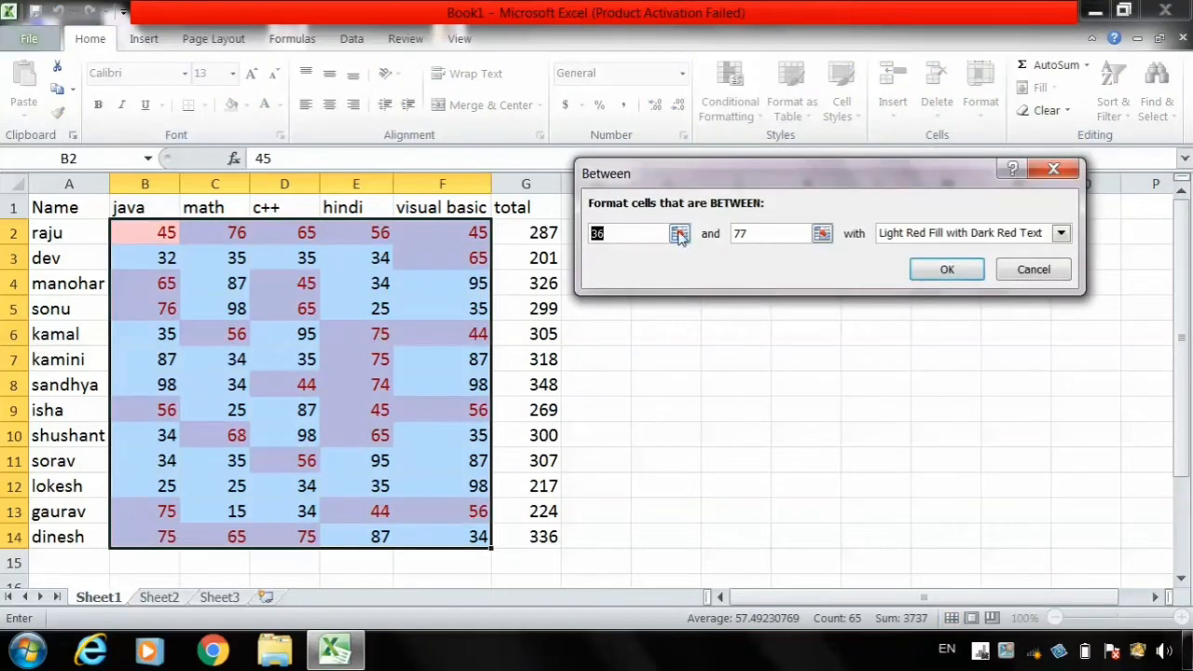
{"action": "left_click", "coordinate": [679, 234]}
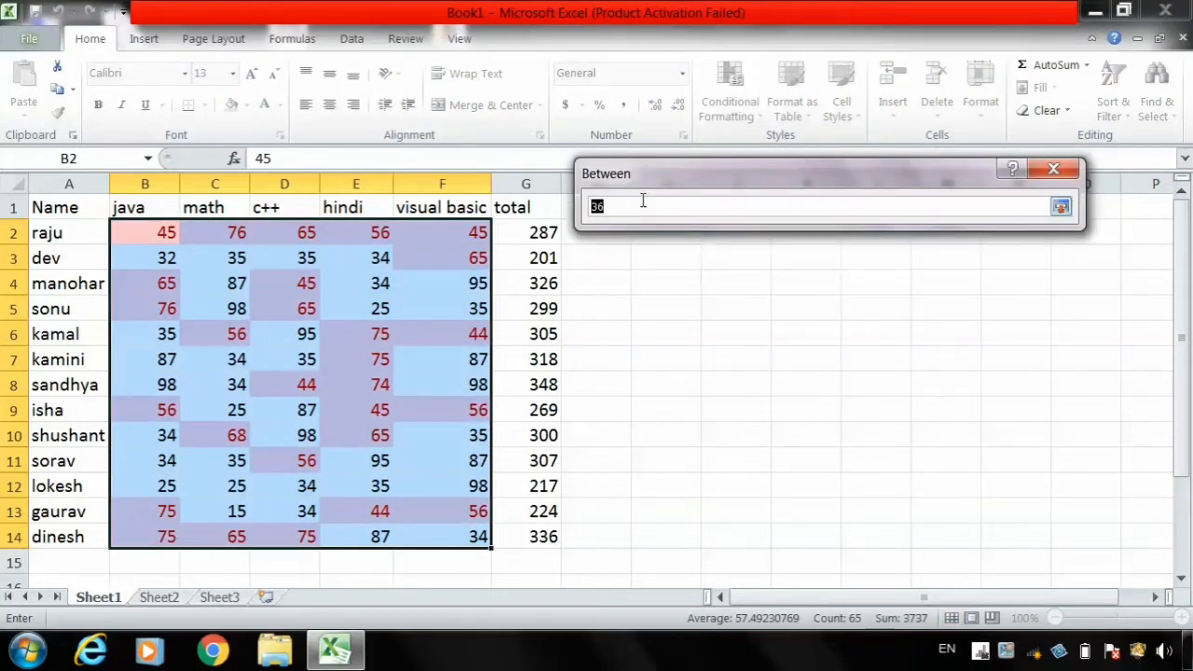
{"action": "type", "text": "40"}
{"action": "left_click", "coordinate": [1062, 207]}
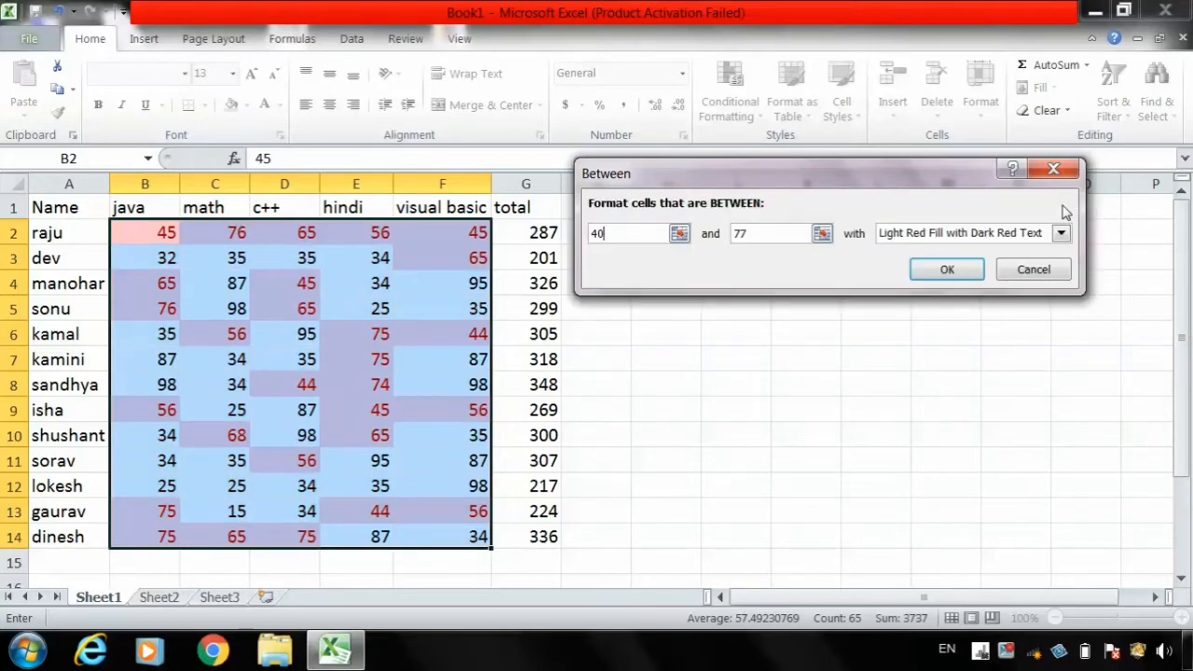
{"action": "left_click", "coordinate": [779, 237]}
{"action": "key", "text": "BackSpace"}
{"action": "type", "text": "0"}
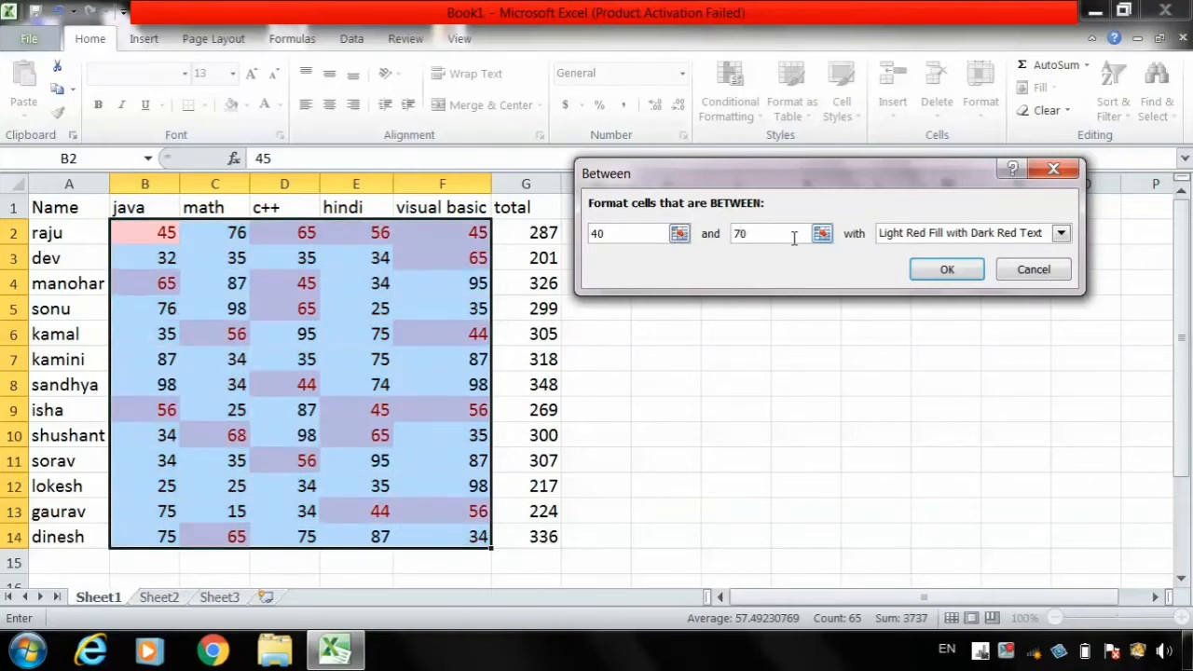
- Apply the 40-to-70 rule with Light Red Fill with Dark Red Text, and undo it after viewing the sheet
{"action": "left_click", "coordinate": [912, 238]}
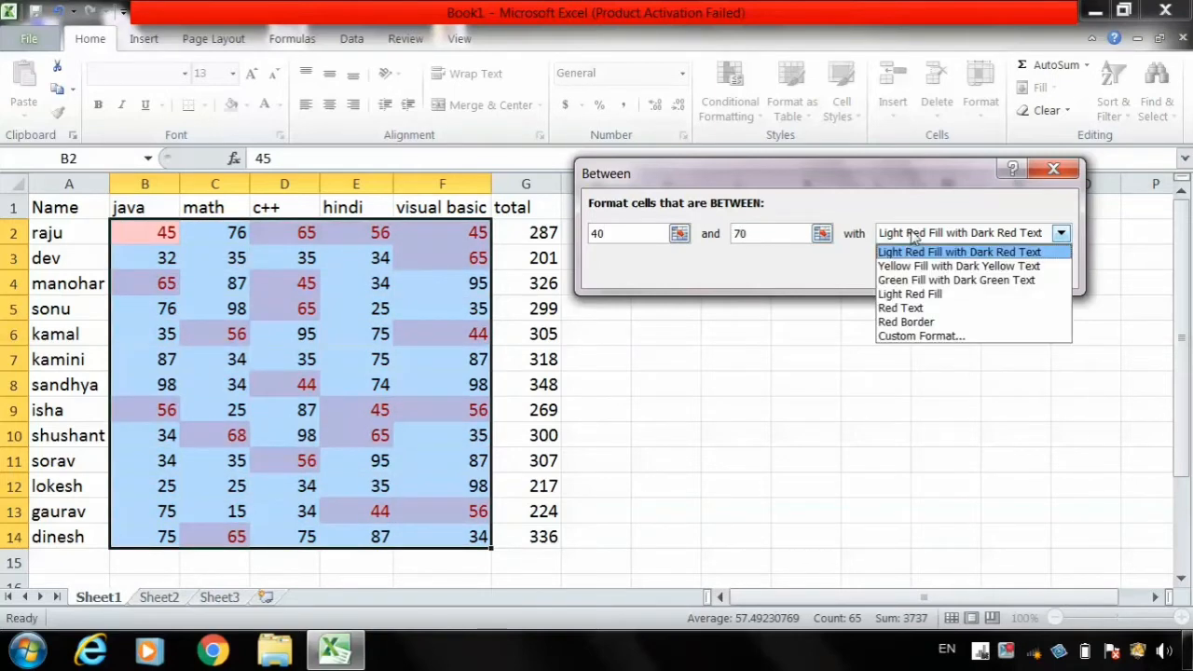
{"action": "left_click", "coordinate": [942, 414]}
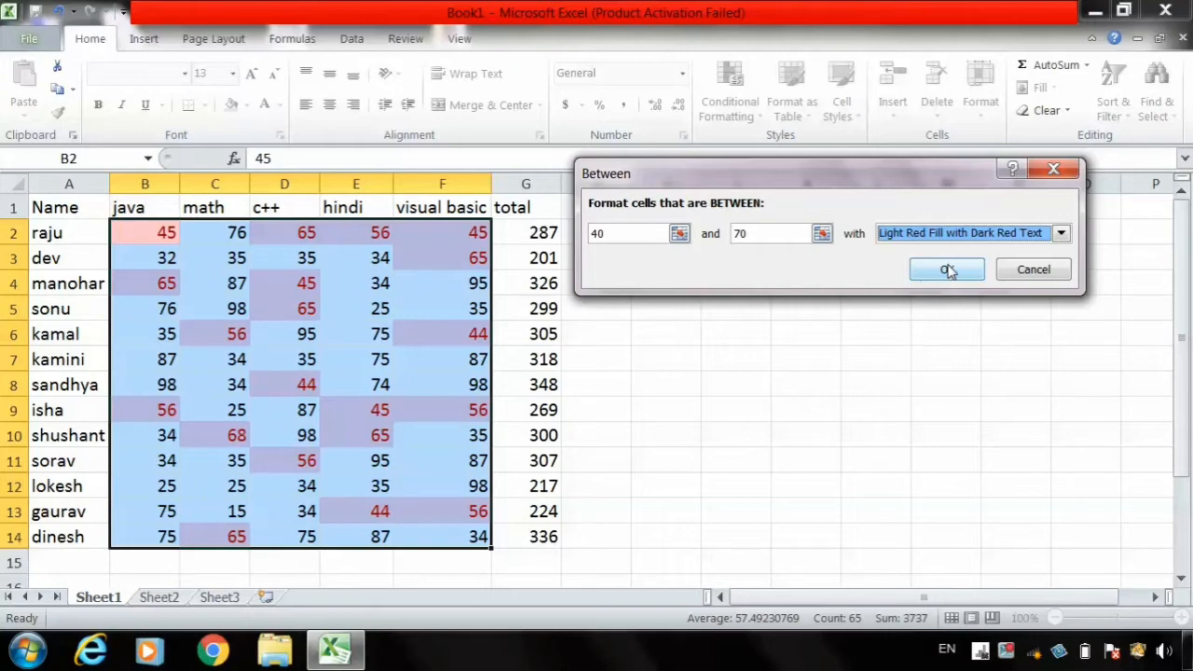
{"action": "left_click", "coordinate": [948, 269]}
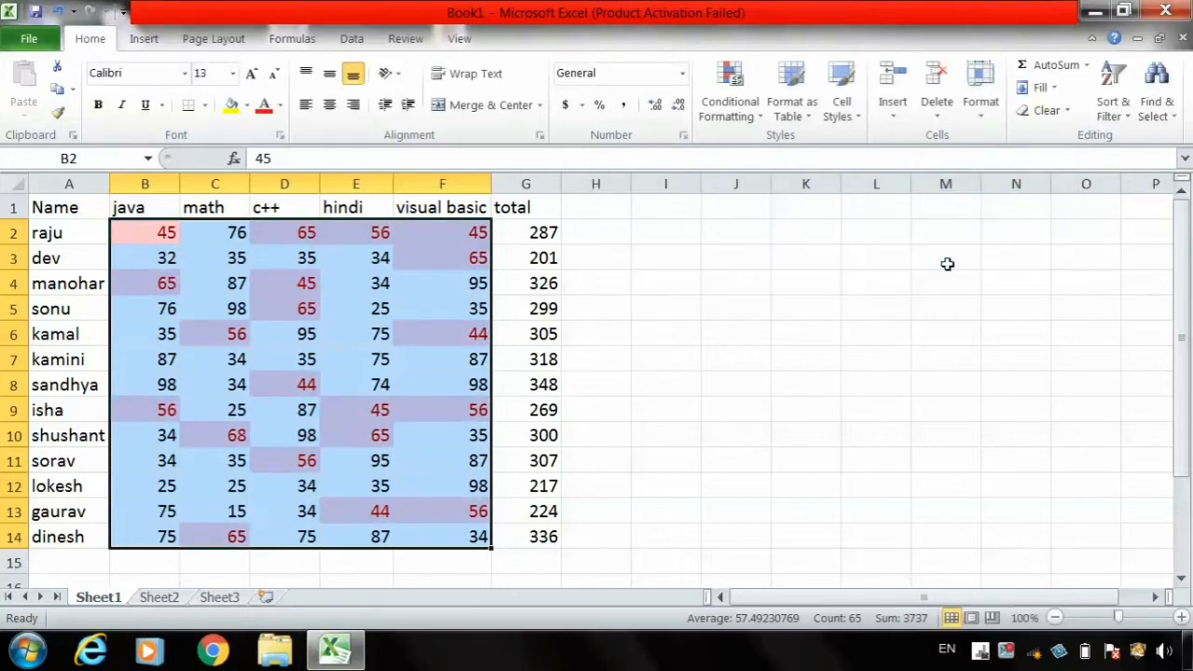
{"action": "left_click", "coordinate": [948, 264]}
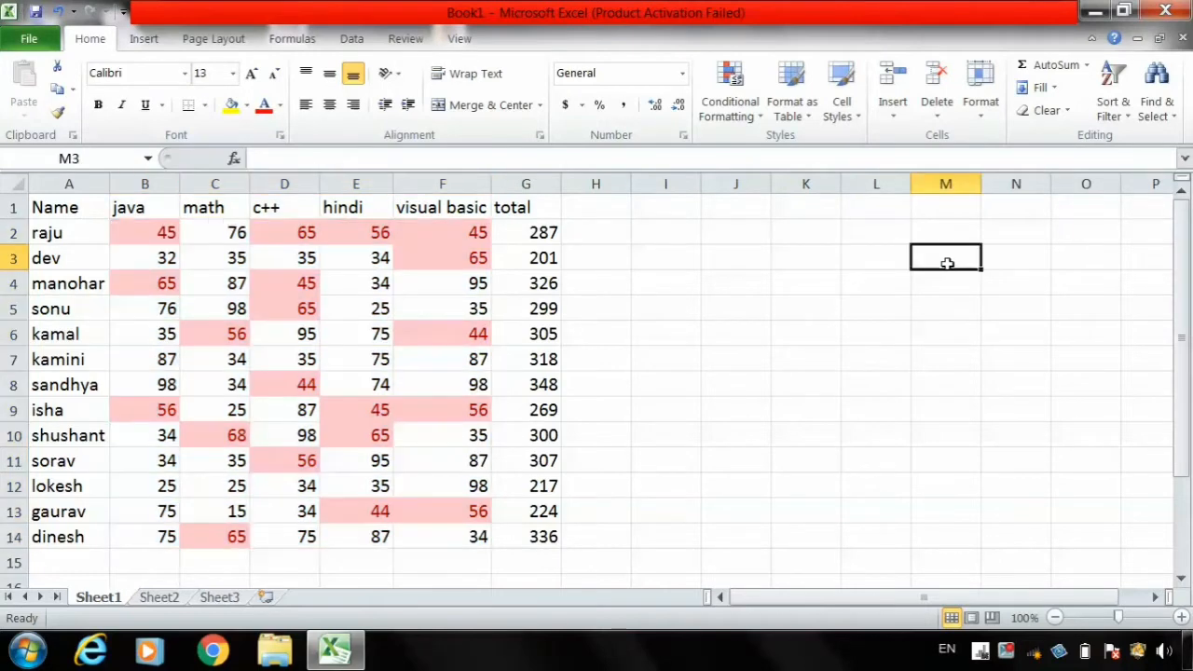
{"action": "key", "text": "ctrl+z"}
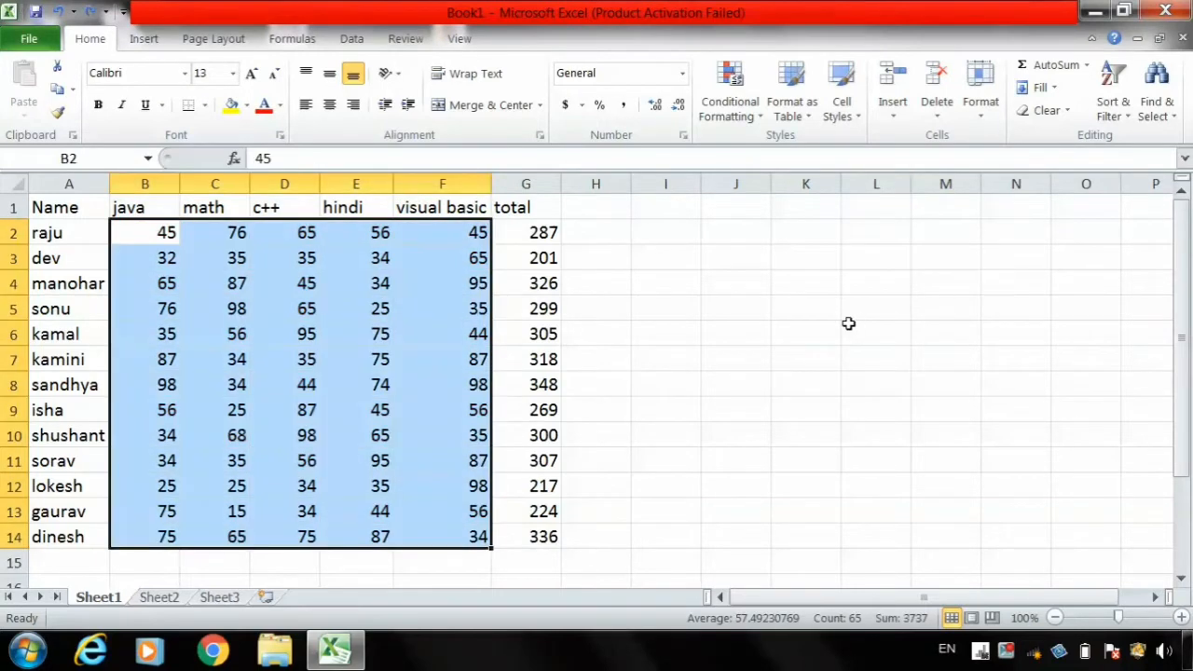
- Preview an Equal To highlight rule for the value 45 on the selected marks, and cancel it
{"action": "left_click", "coordinate": [732, 102]}
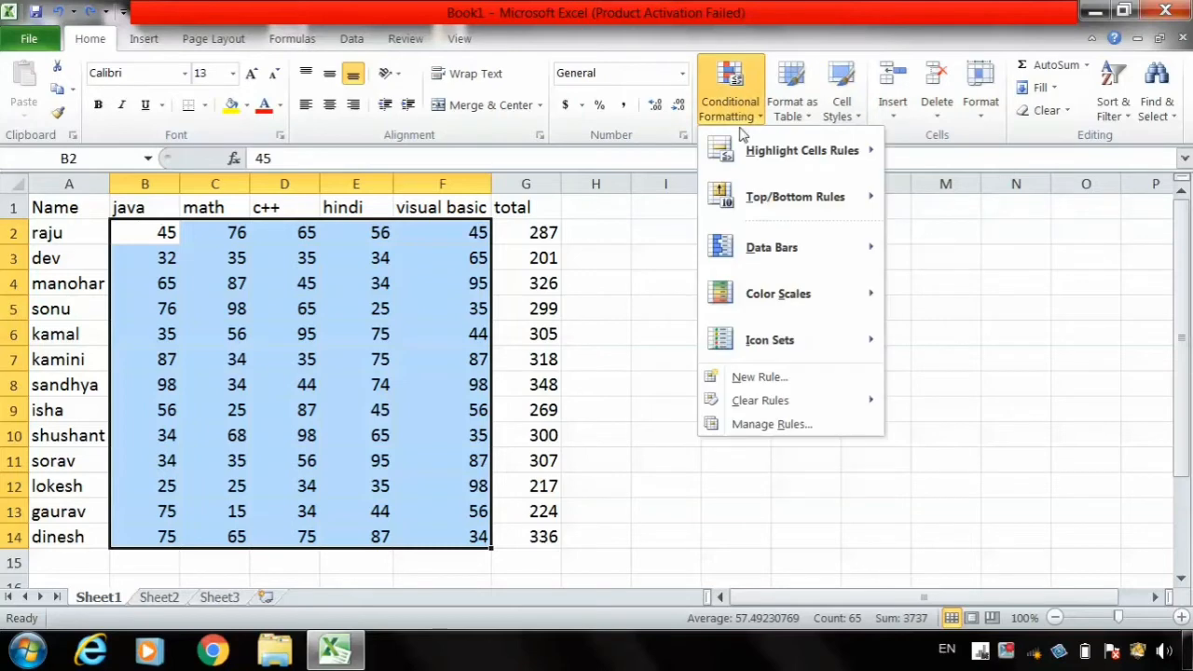
{"action": "mouse_move", "coordinate": [770, 148]}
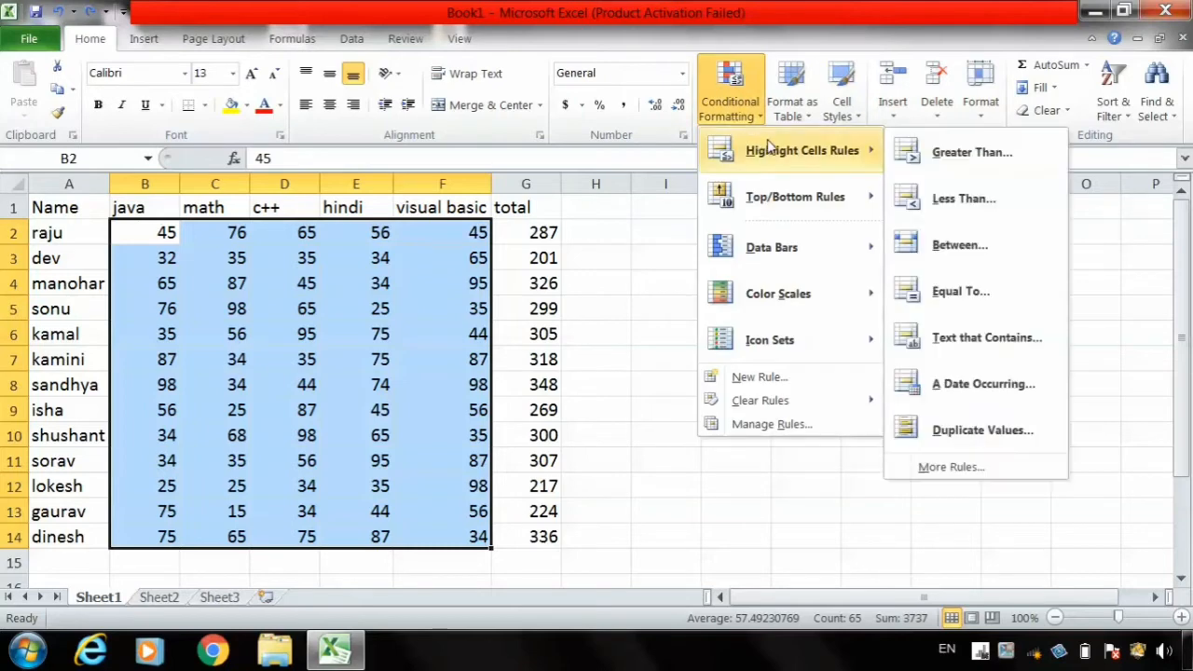
{"action": "left_click", "coordinate": [963, 293]}
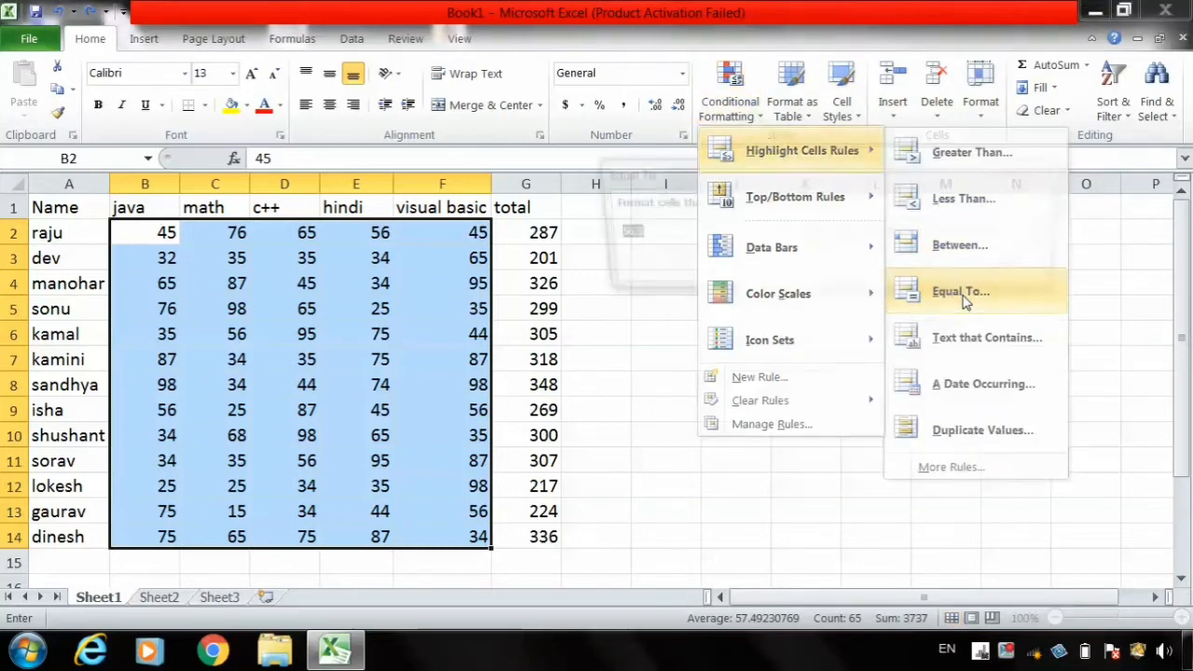
{"action": "type", "text": "45"}
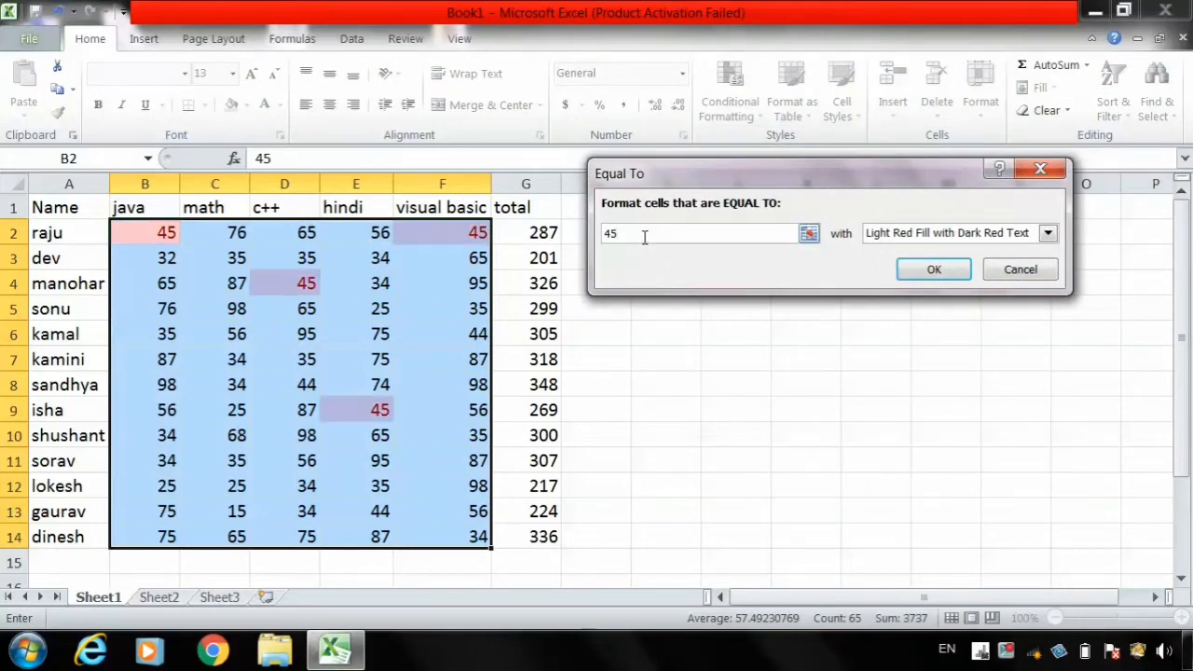
{"action": "left_click", "coordinate": [1010, 270]}
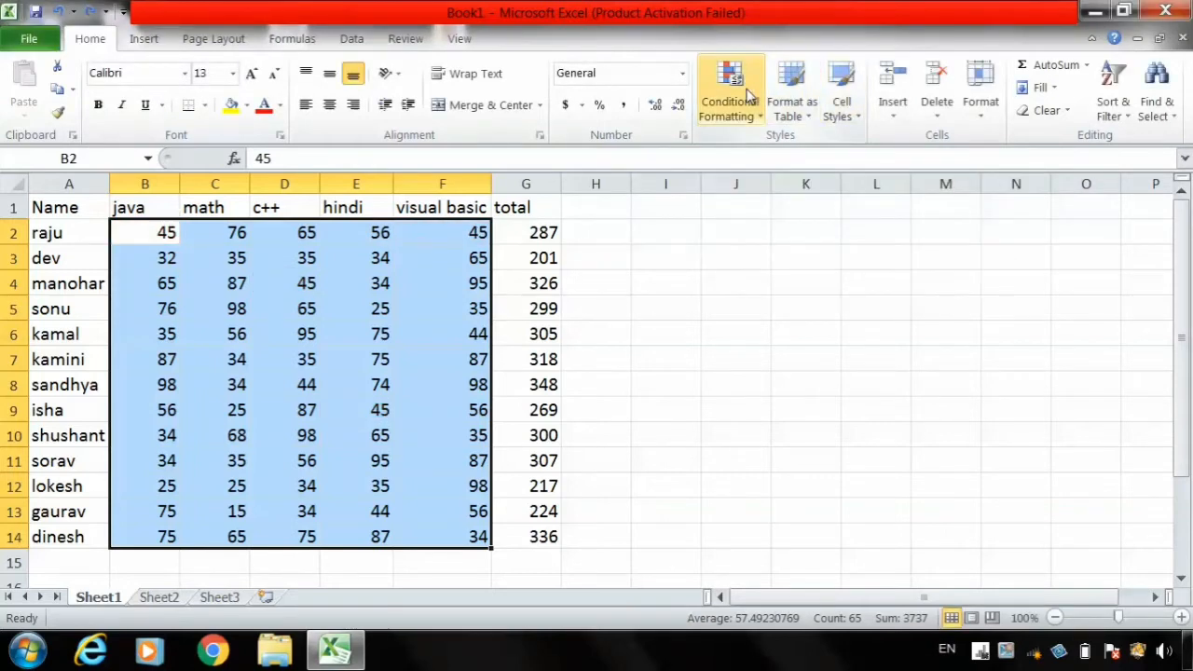
{"action": "left_click", "coordinate": [749, 94]}
{"action": "mouse_move", "coordinate": [801, 150]}
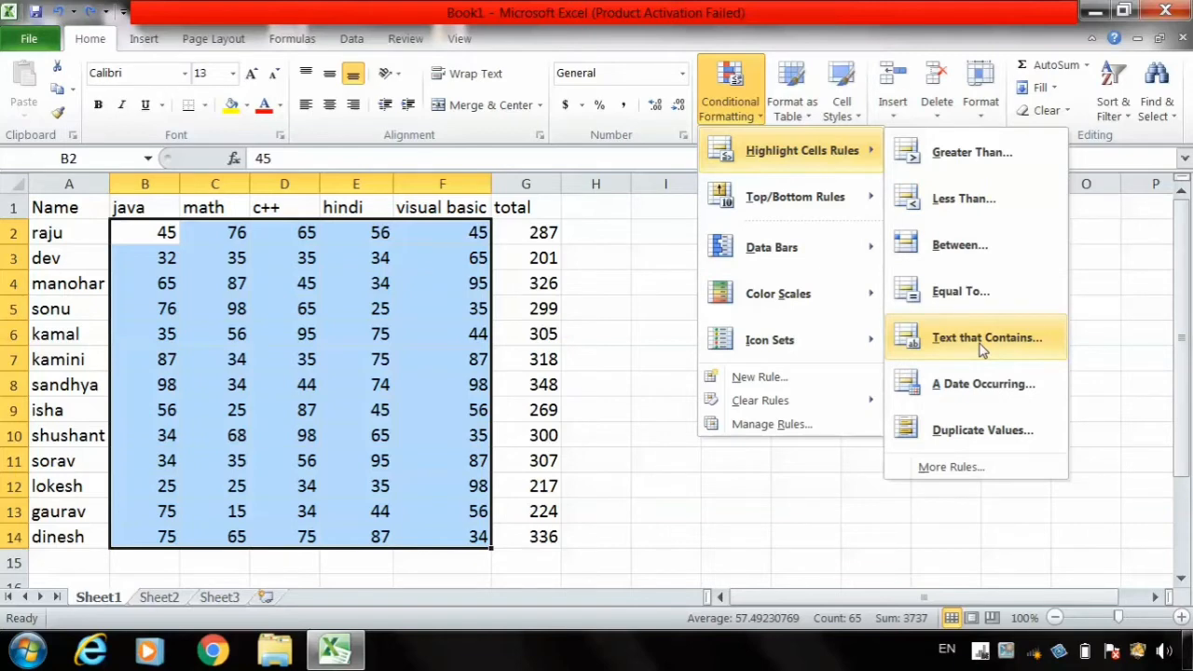
{"action": "left_click", "coordinate": [711, 481]}
- Preview a Text that Contains highlight rule for "r" on the names in A2:A14, and cancel it
{"action": "left_click", "coordinate": [74, 234]}
{"action": "left_click_drag", "start_coordinate": [74, 233], "coordinate": [66, 528]}
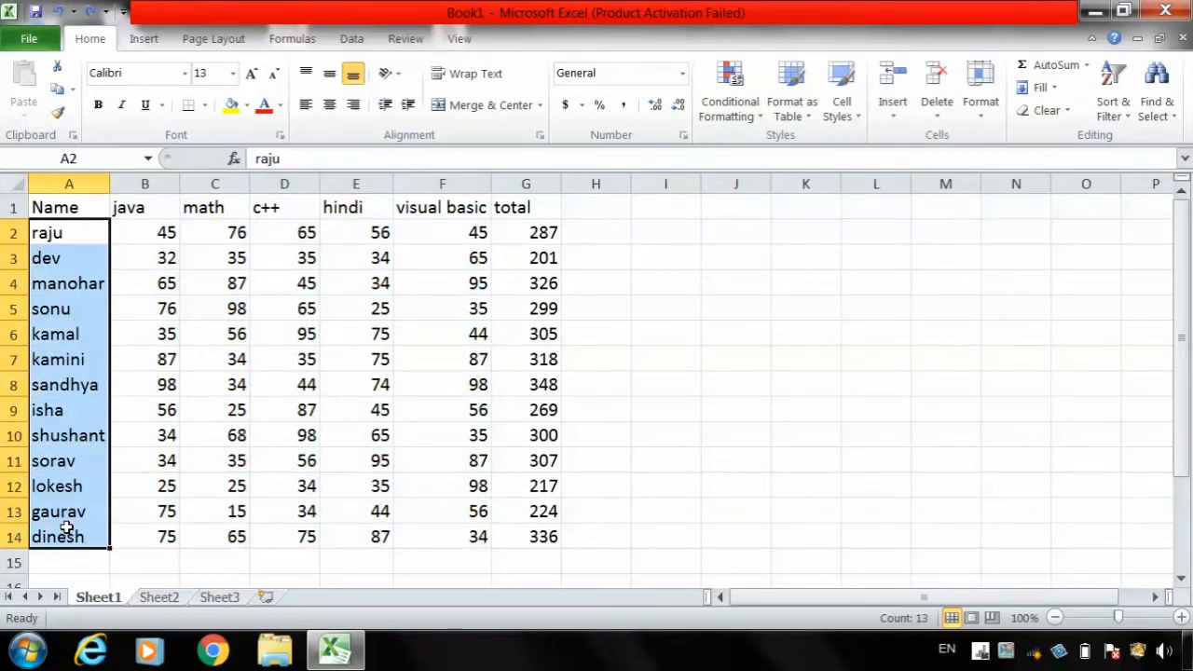
{"action": "left_click", "coordinate": [728, 110]}
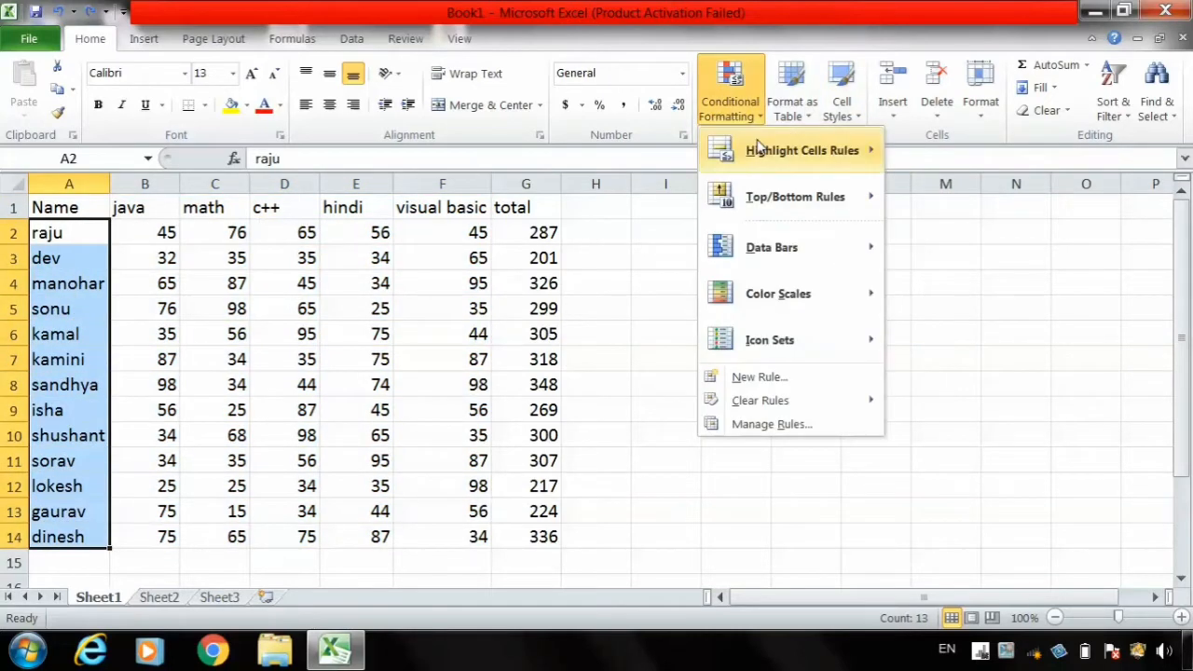
{"action": "mouse_move", "coordinate": [757, 149]}
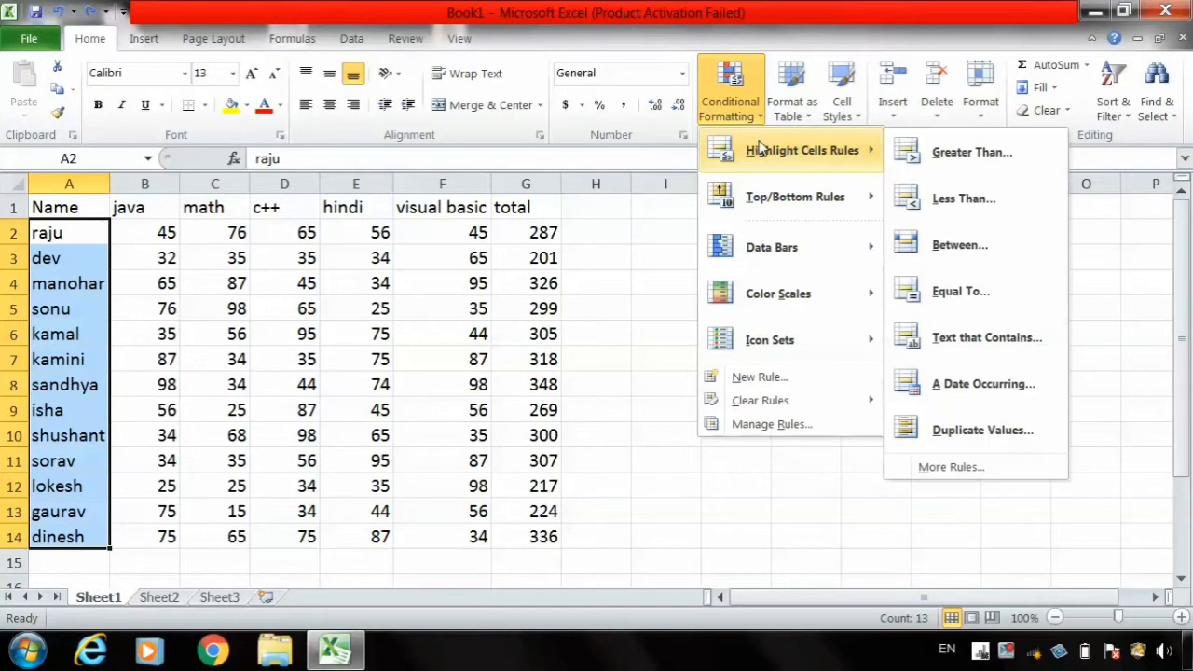
{"action": "left_click", "coordinate": [1004, 337]}
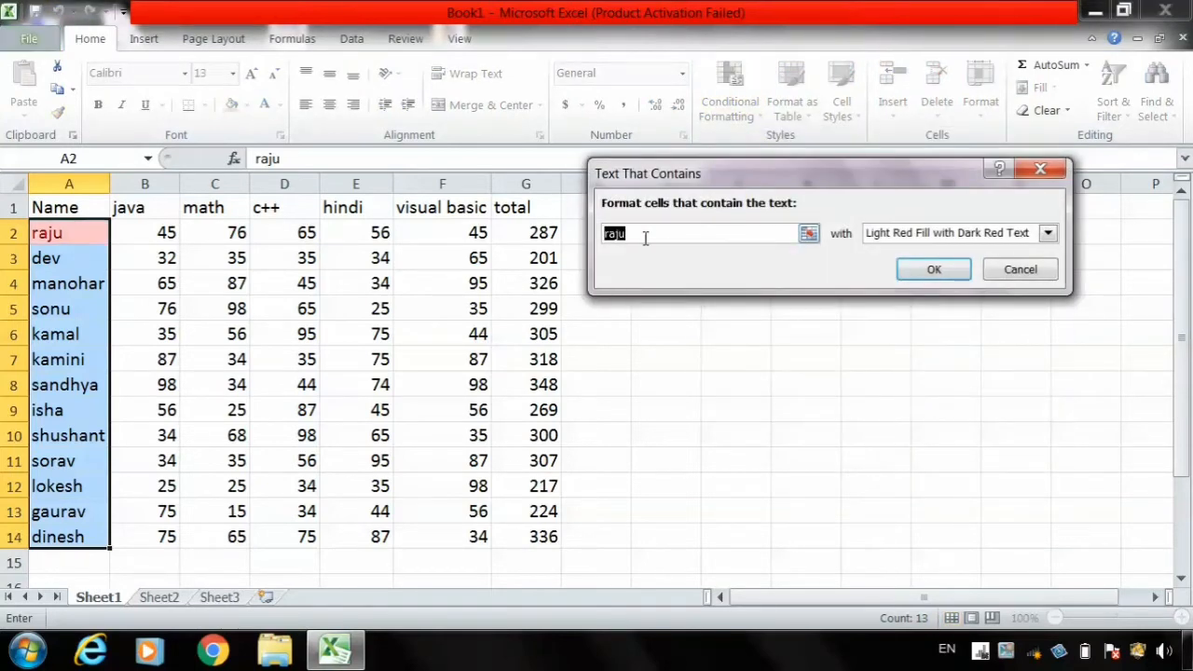
{"action": "type", "text": "r"}
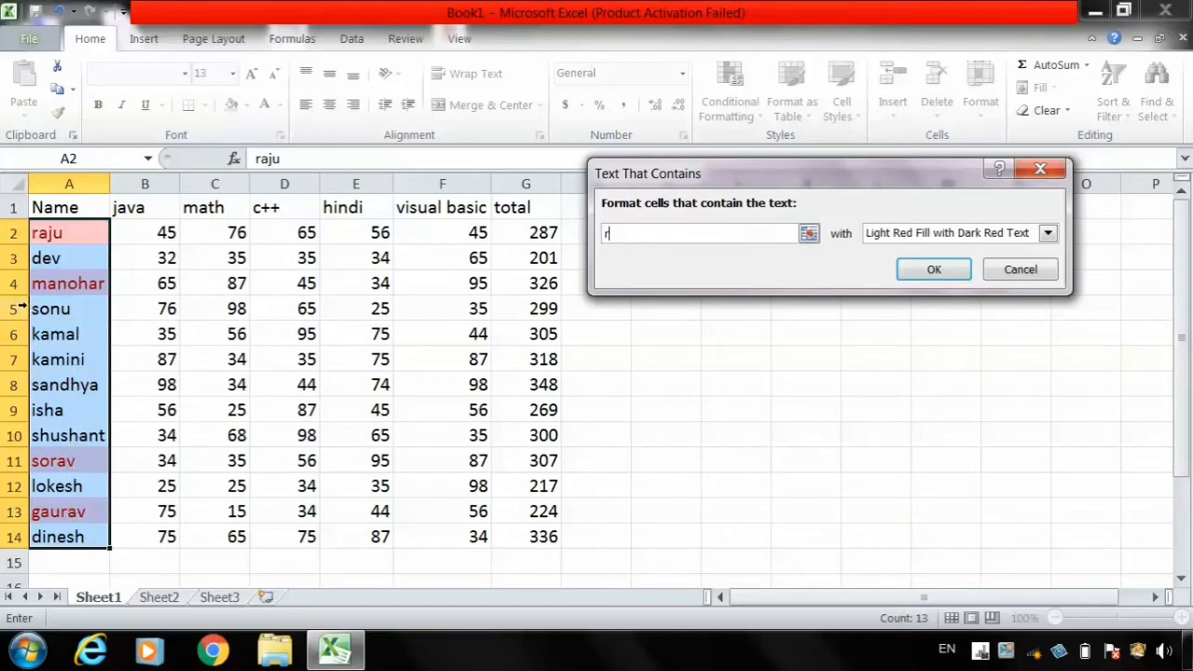
{"action": "left_click", "coordinate": [975, 236]}
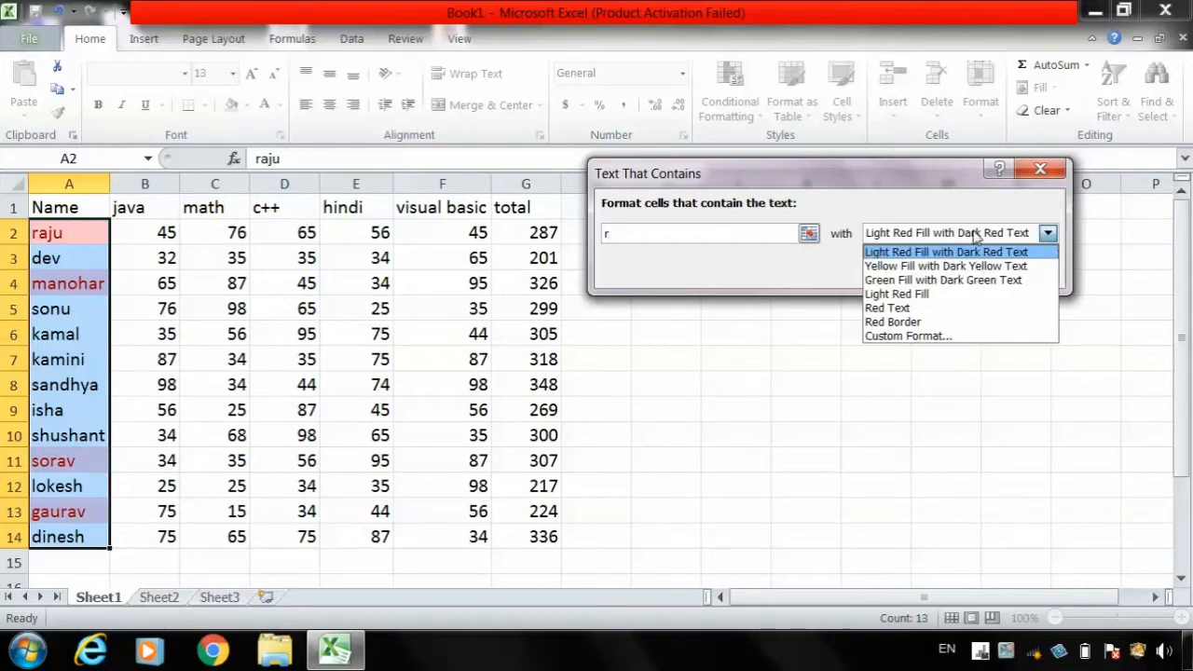
{"action": "left_click", "coordinate": [949, 356]}
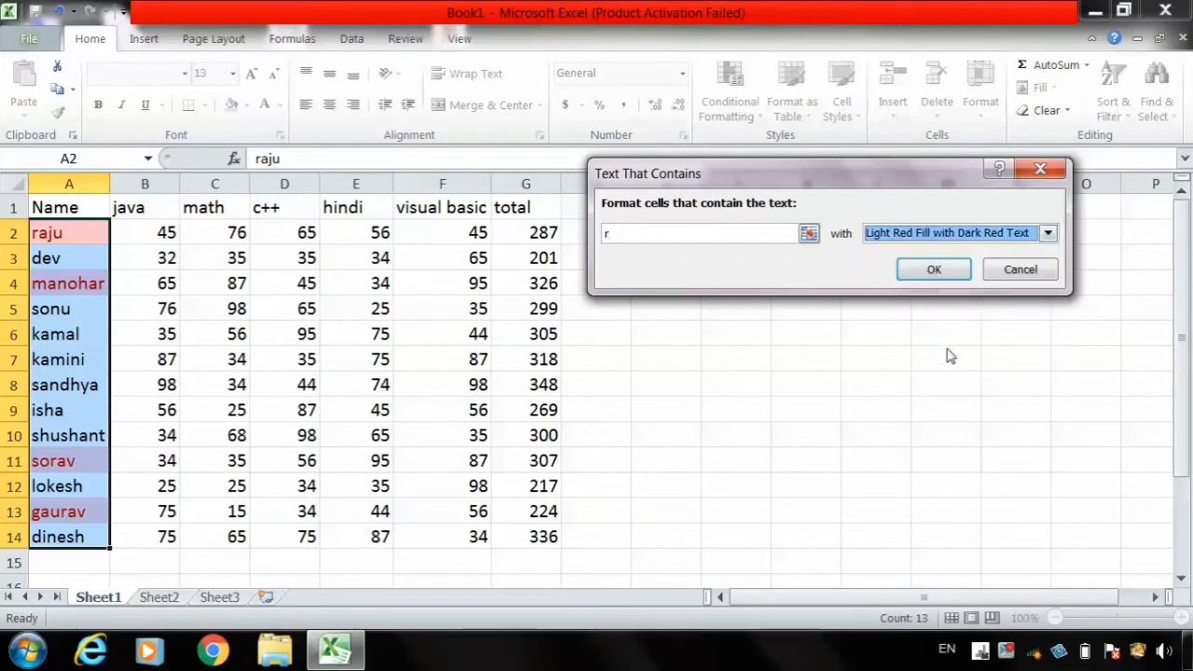
{"action": "left_click", "coordinate": [809, 233]}
{"action": "left_click", "coordinate": [1048, 207]}
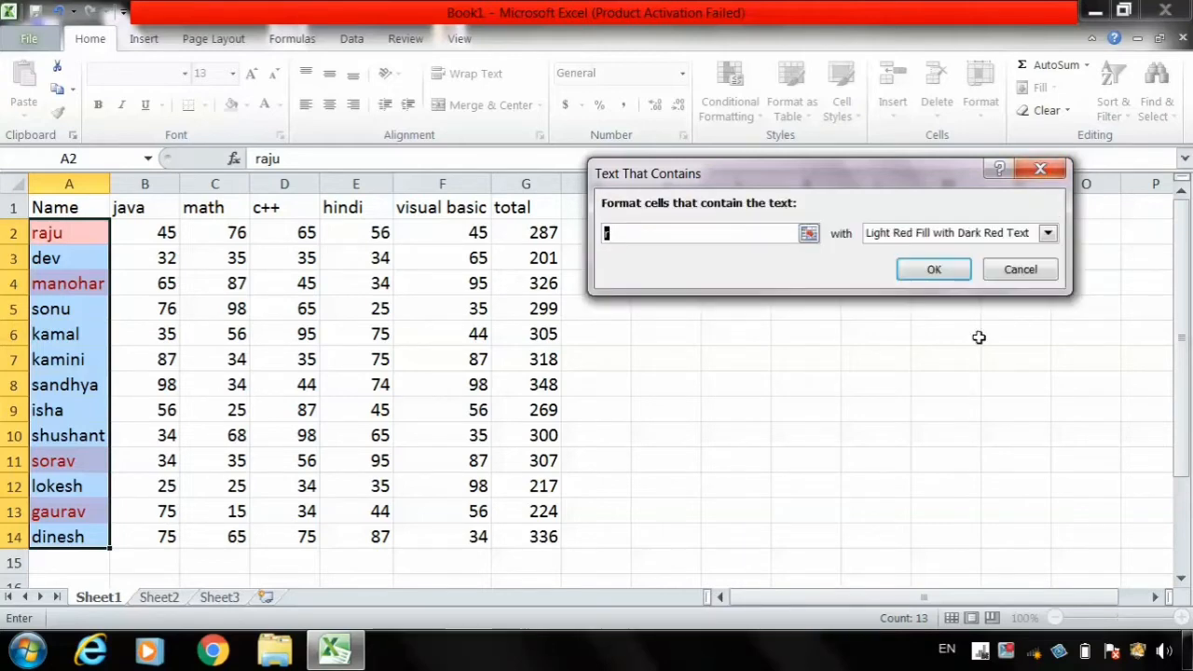
{"action": "left_click", "coordinate": [1020, 270]}
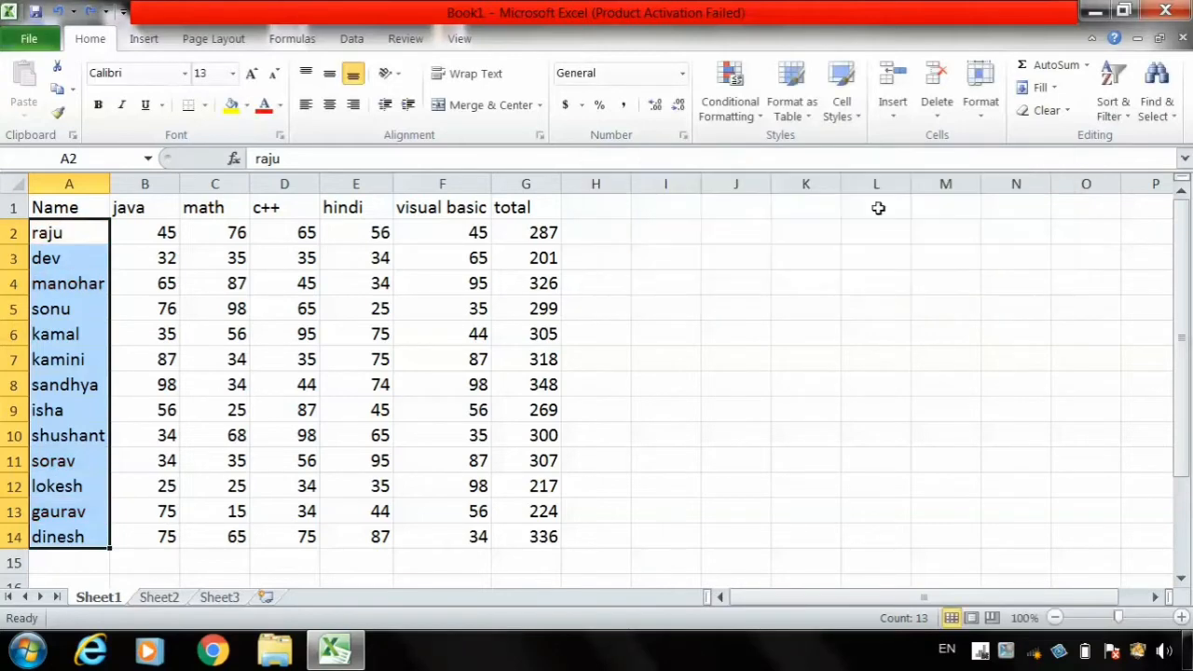
- Apply an A Date Occurring highlight rule for Today to the names, with Light Red Fill with Dark Red Text
{"action": "left_click", "coordinate": [747, 101]}
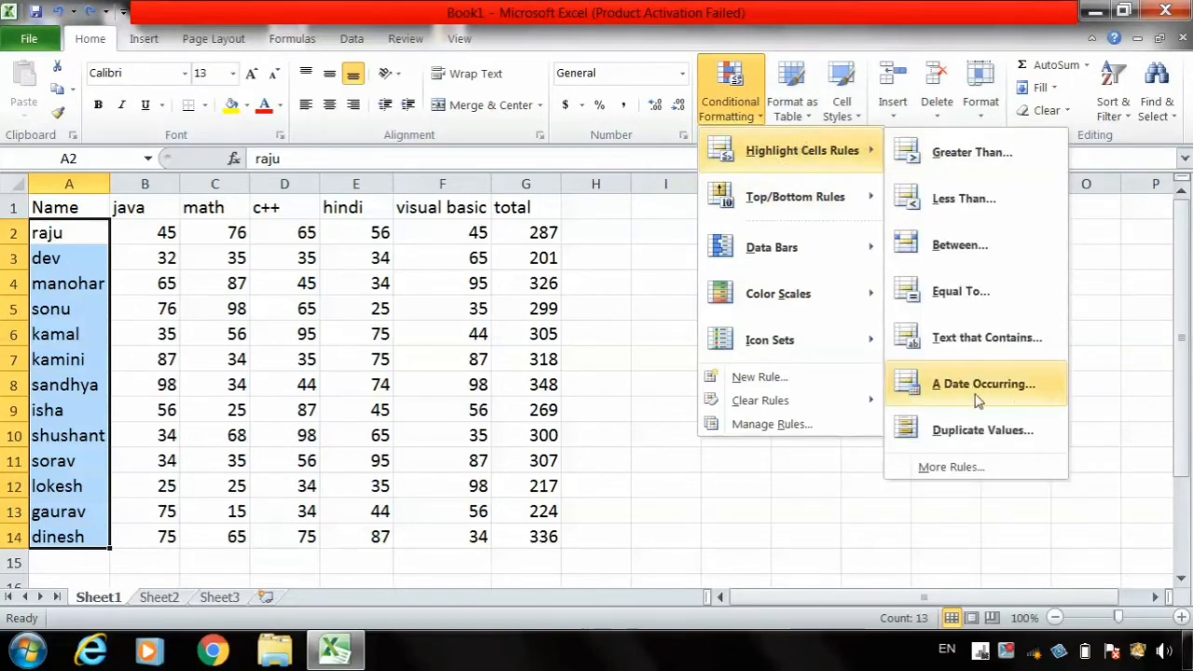
{"action": "left_click", "coordinate": [978, 400]}
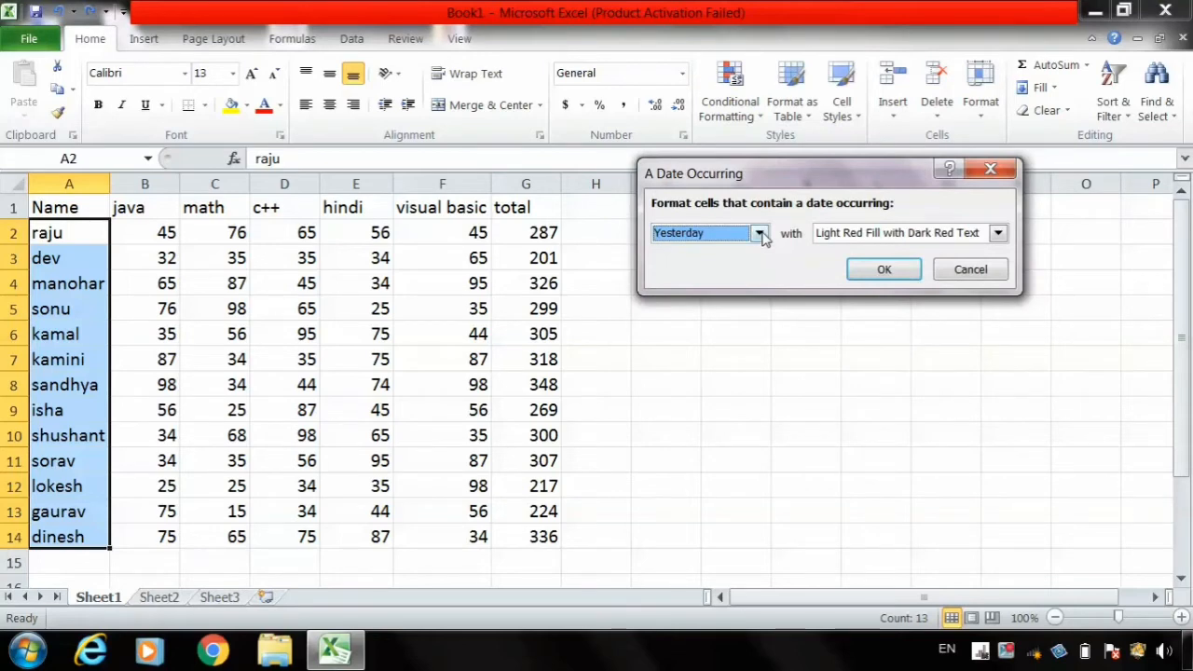
{"action": "left_click", "coordinate": [761, 235]}
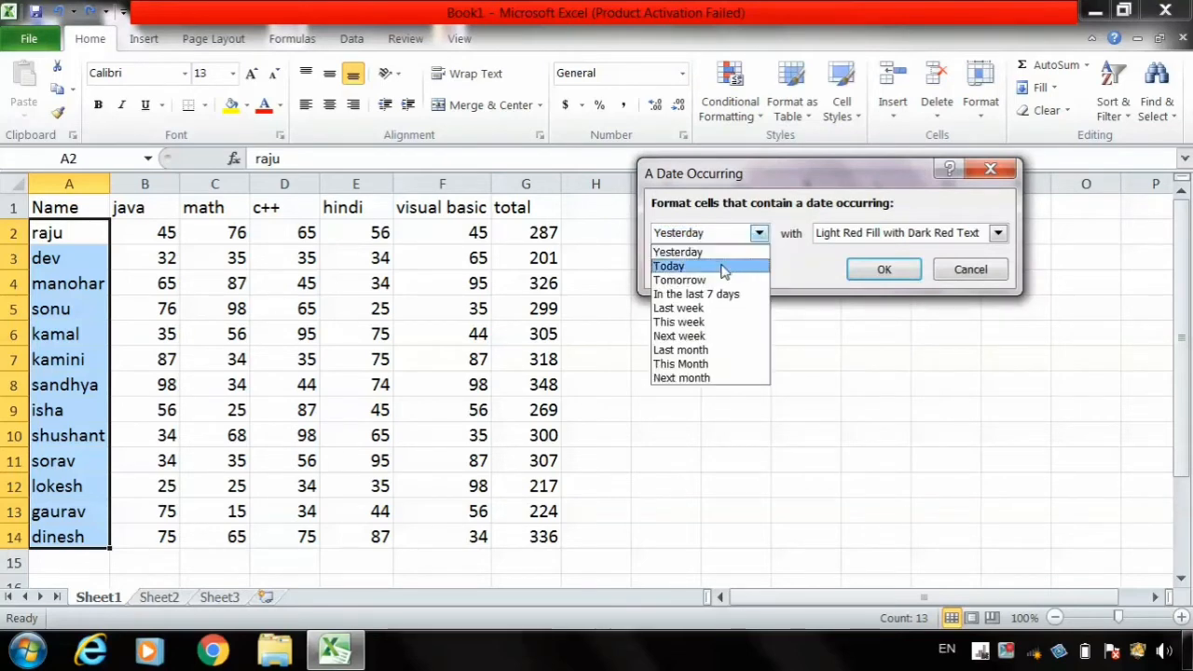
{"action": "left_click", "coordinate": [725, 261]}
{"action": "left_click", "coordinate": [888, 271]}
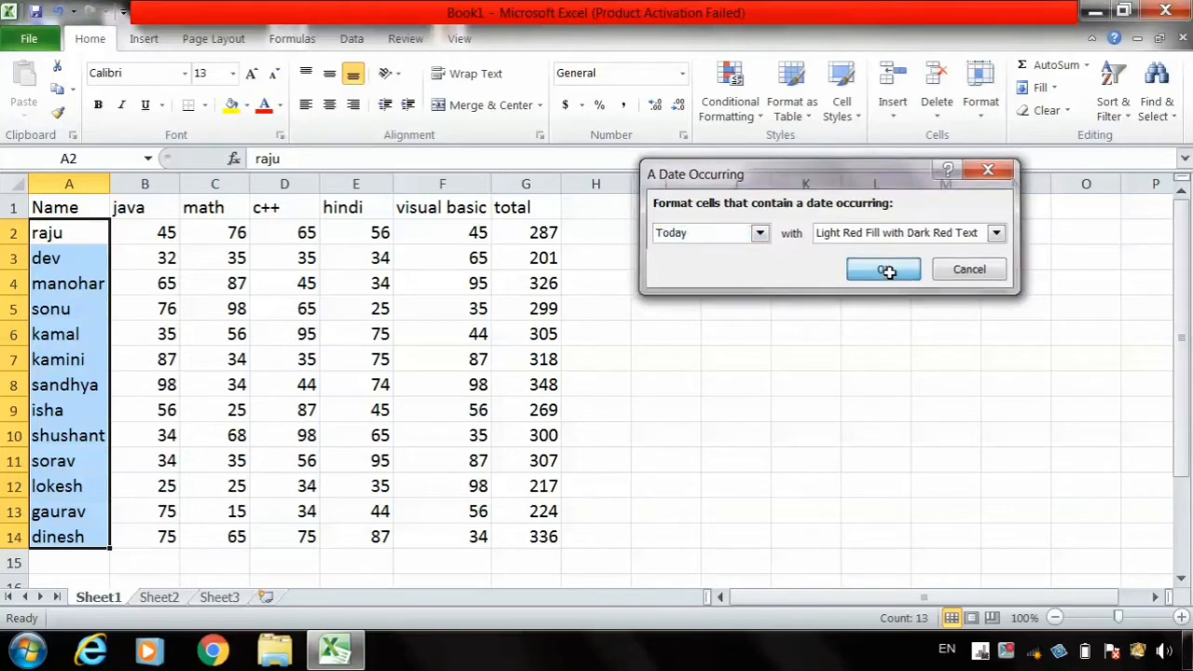
{"action": "left_click", "coordinate": [636, 382]}
{"action": "left_click", "coordinate": [263, 378]}
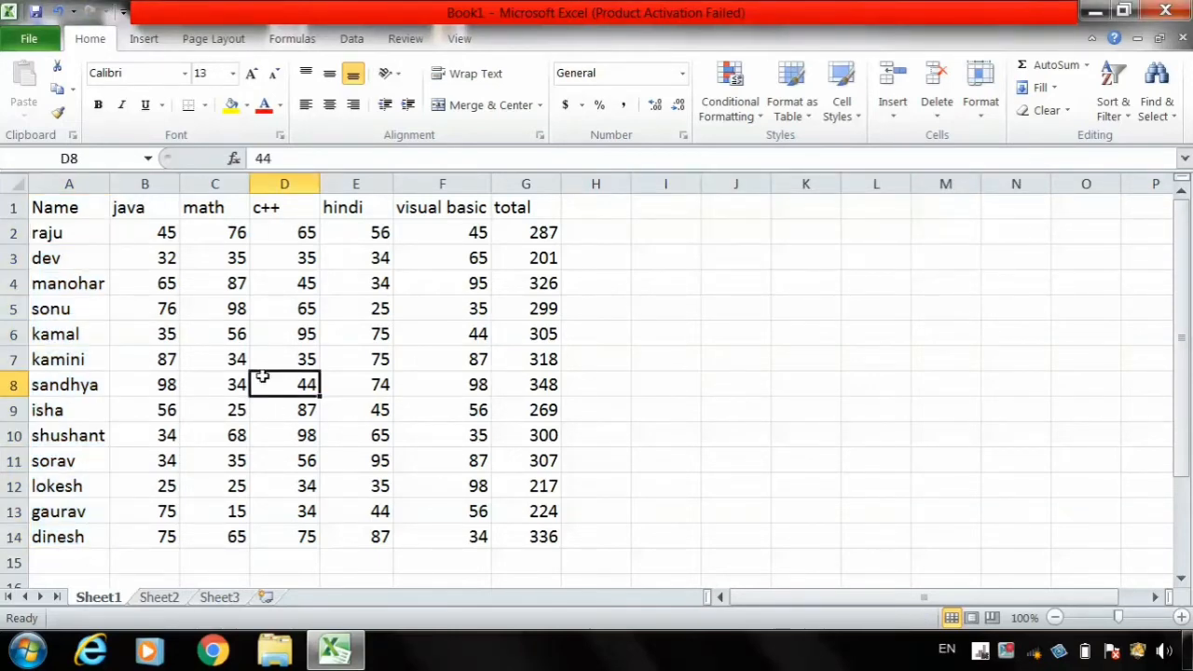
- Select the marks in B2:F14 and preview a Duplicate Values highlight rule switched to Unique values
{"action": "left_click_drag", "start_coordinate": [166, 238], "coordinate": [302, 477]}
{"action": "left_click_drag", "start_coordinate": [166, 229], "coordinate": [412, 527]}
{"action": "left_click", "coordinate": [727, 112]}
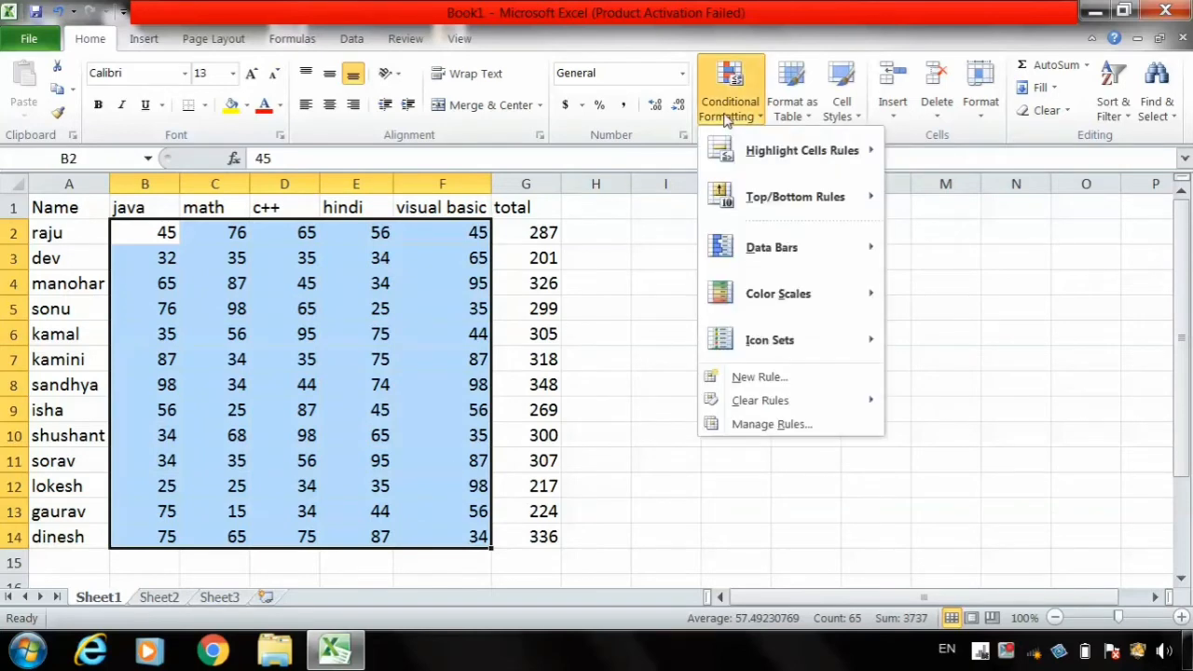
{"action": "mouse_move", "coordinate": [777, 155]}
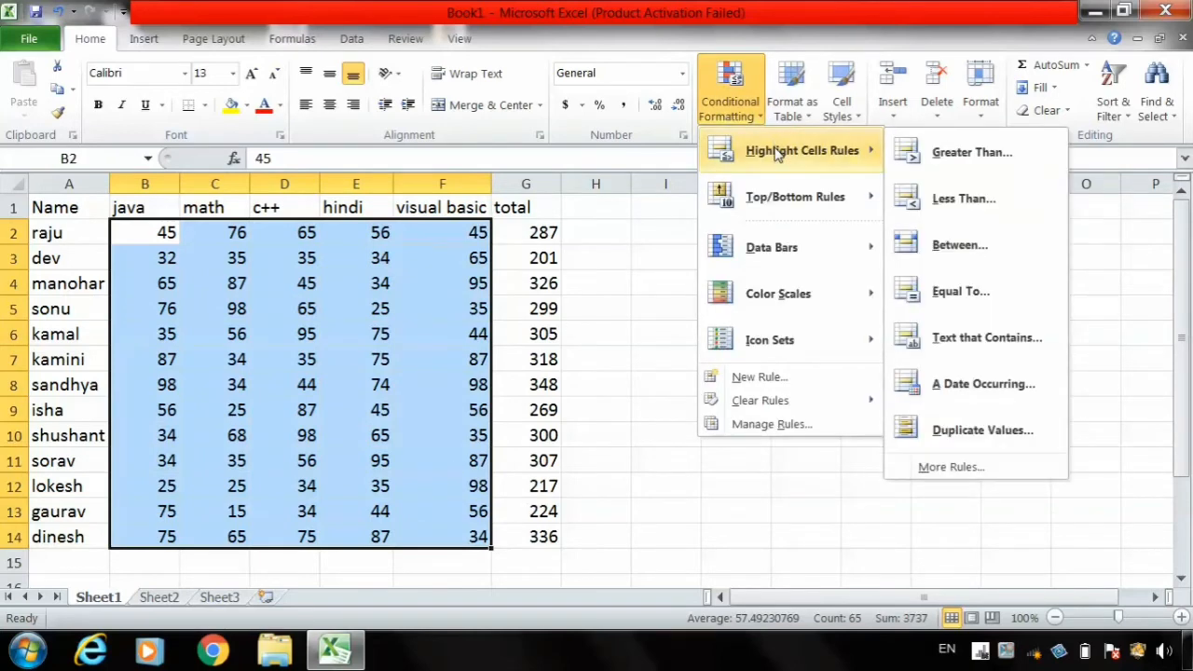
{"action": "left_click", "coordinate": [979, 432]}
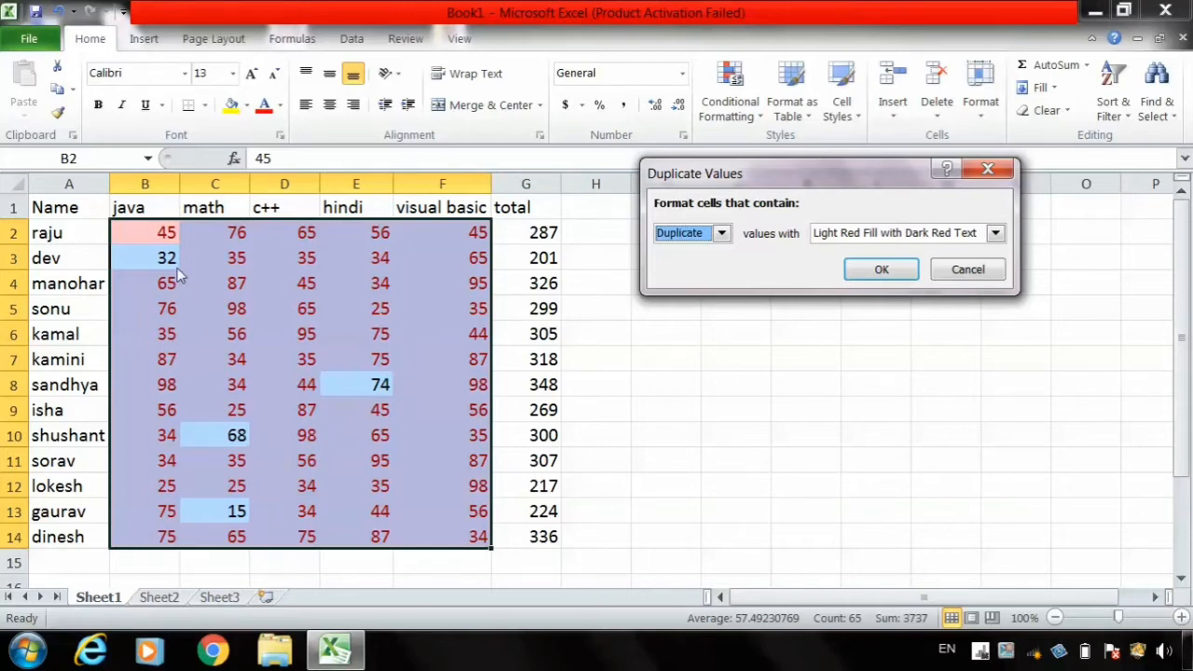
{"action": "left_click", "coordinate": [721, 235]}
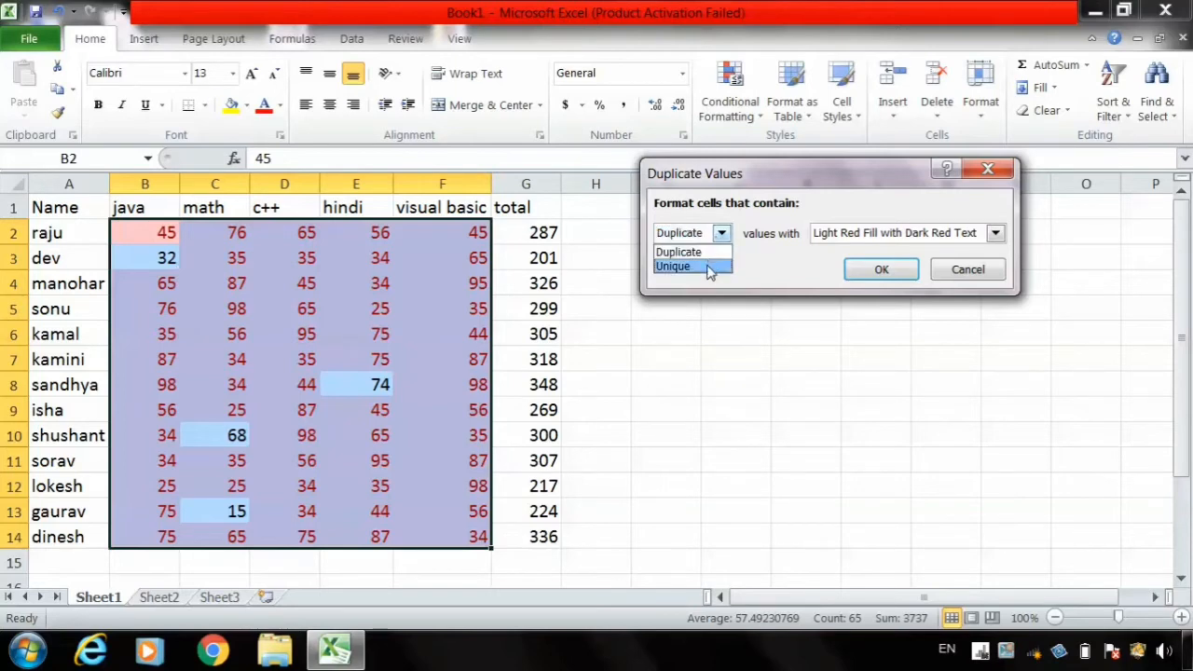
{"action": "left_click", "coordinate": [707, 267]}
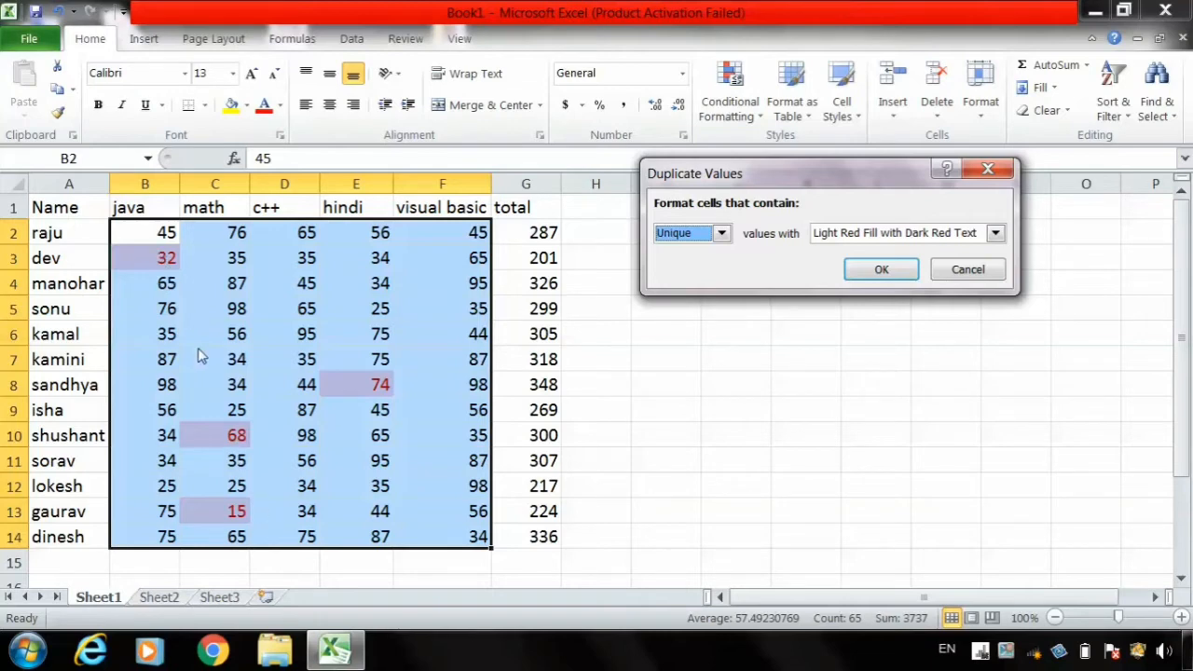
- Apply the rule to Duplicate values with Light Red Fill with Dark Red Text, and undo it after viewing the sheet
{"action": "left_click", "coordinate": [718, 234]}
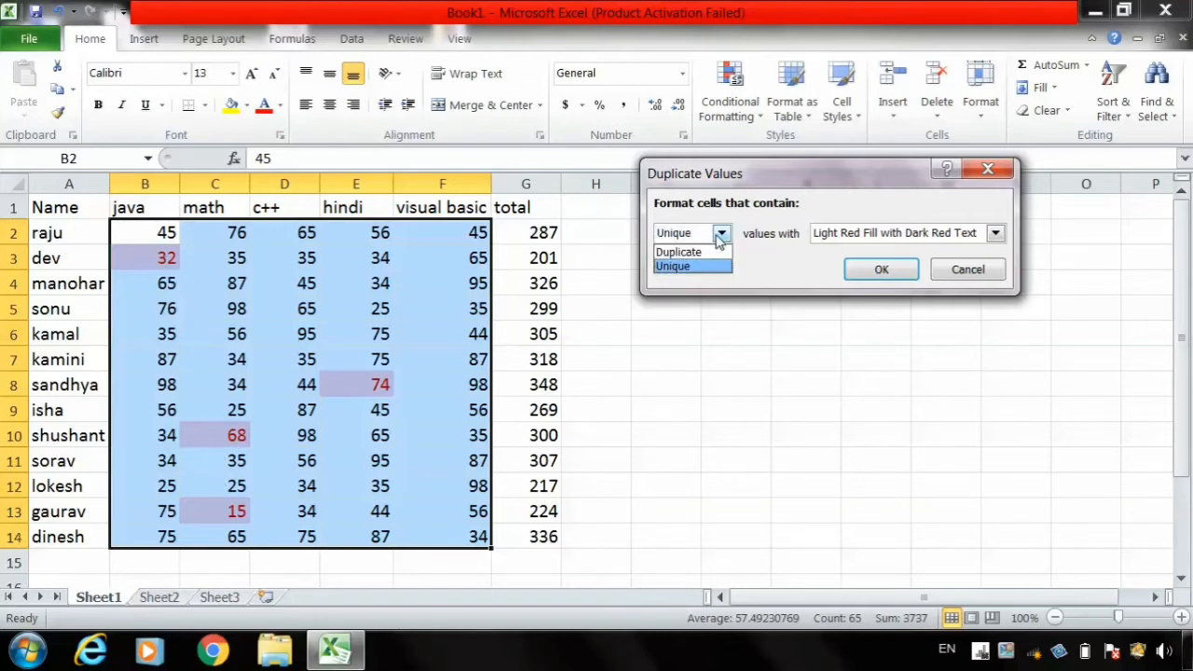
{"action": "left_click", "coordinate": [690, 253]}
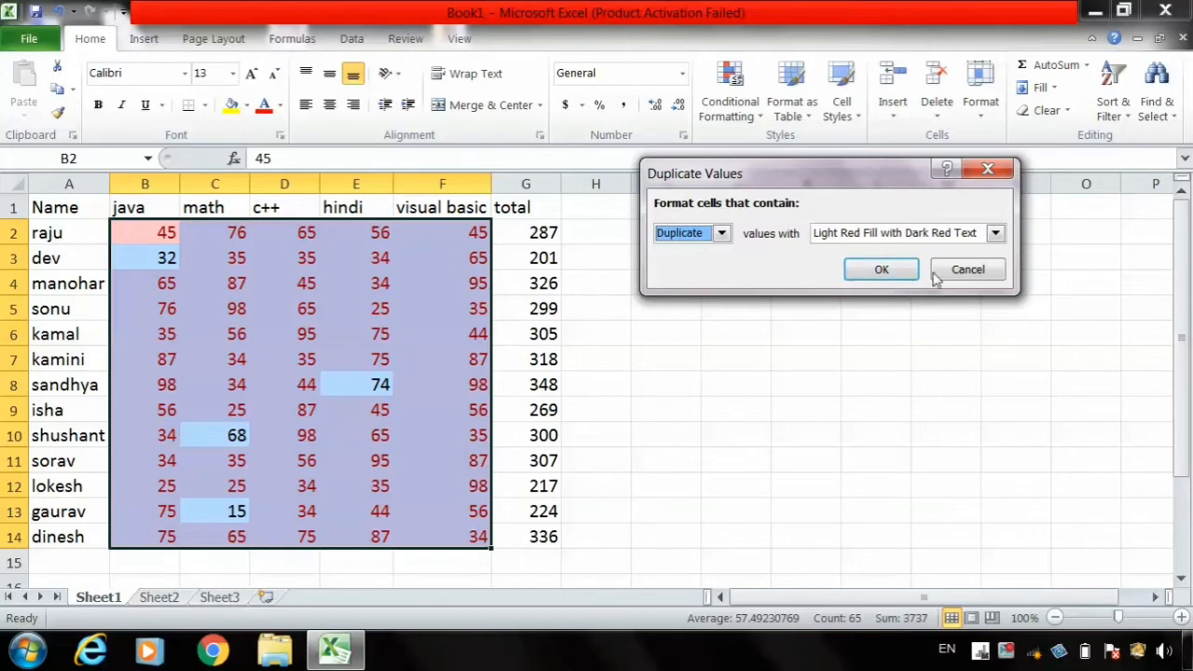
{"action": "left_click", "coordinate": [900, 266]}
{"action": "left_click", "coordinate": [774, 317]}
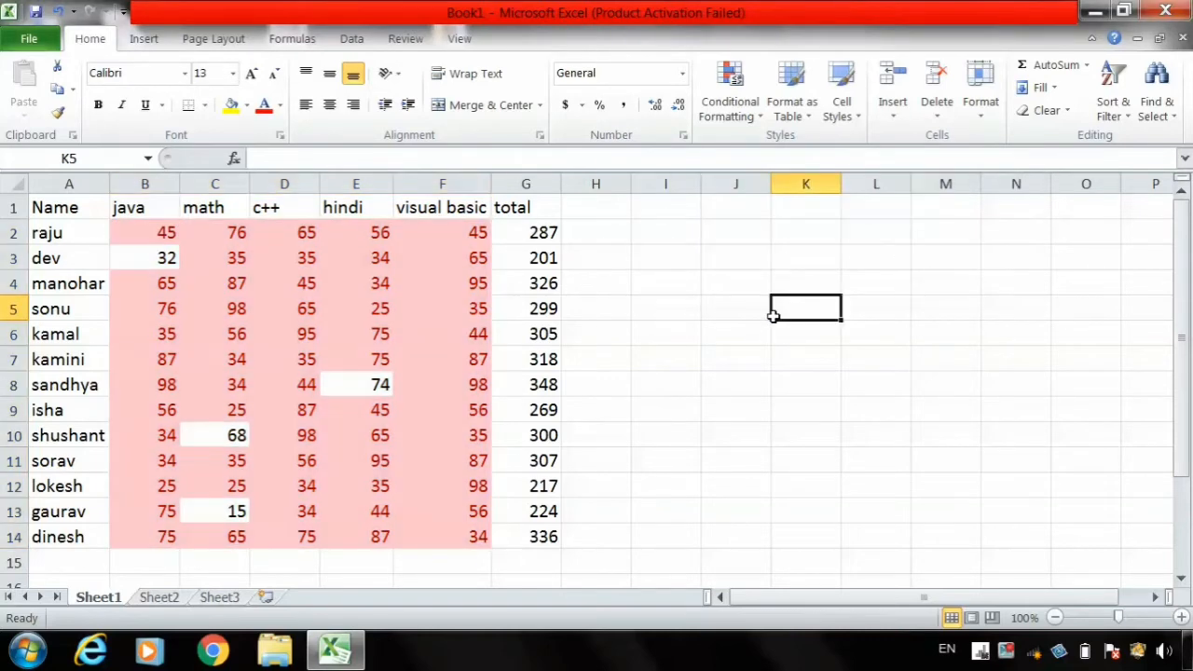
{"action": "key", "text": "ctrl+z"}
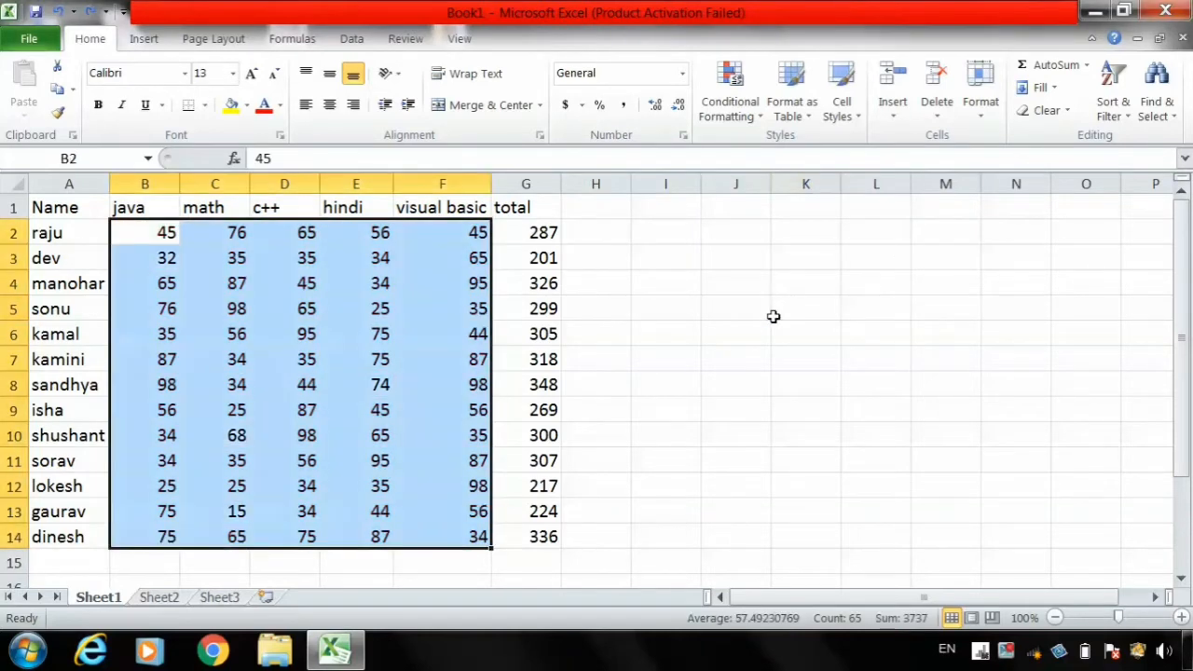
- Preview a Top 10 Items rule on the selected marks with counts of 3, 8 and 10, and cancel it
{"action": "left_click", "coordinate": [741, 94]}
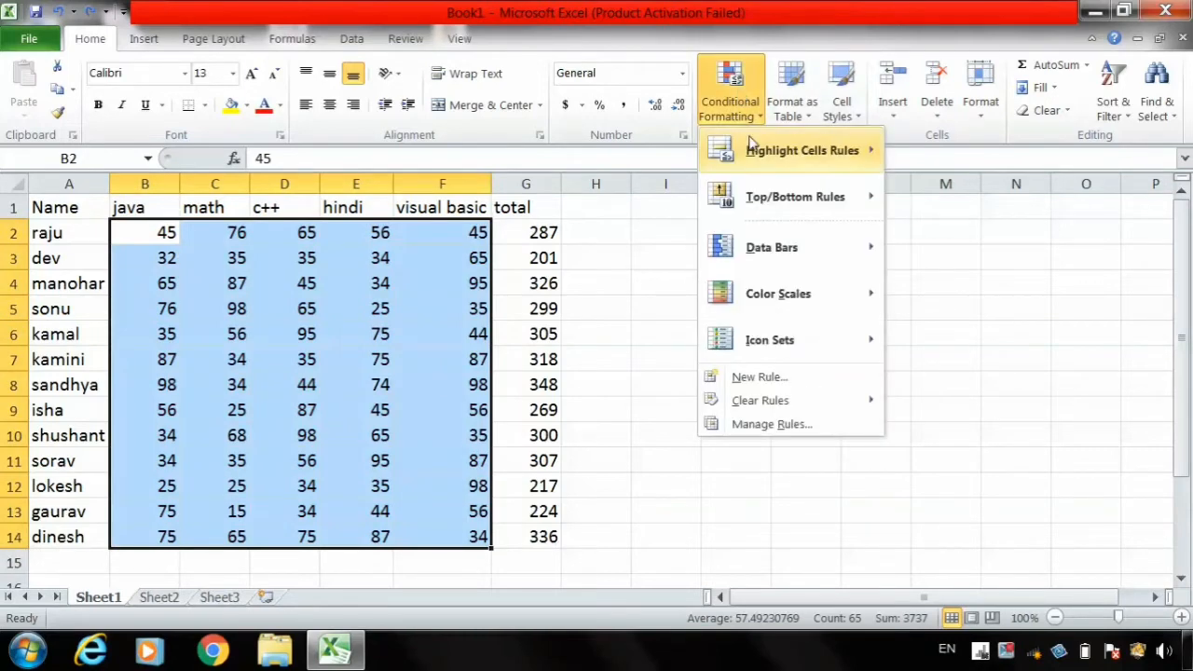
{"action": "mouse_move", "coordinate": [783, 196]}
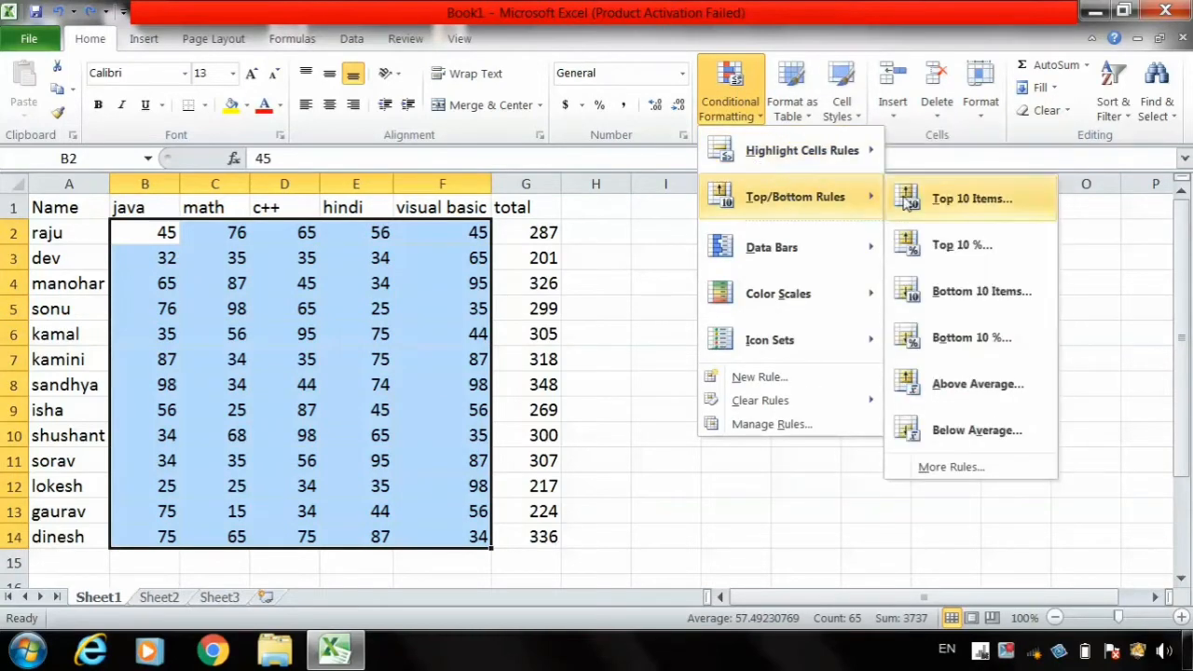
{"action": "left_click", "coordinate": [953, 205]}
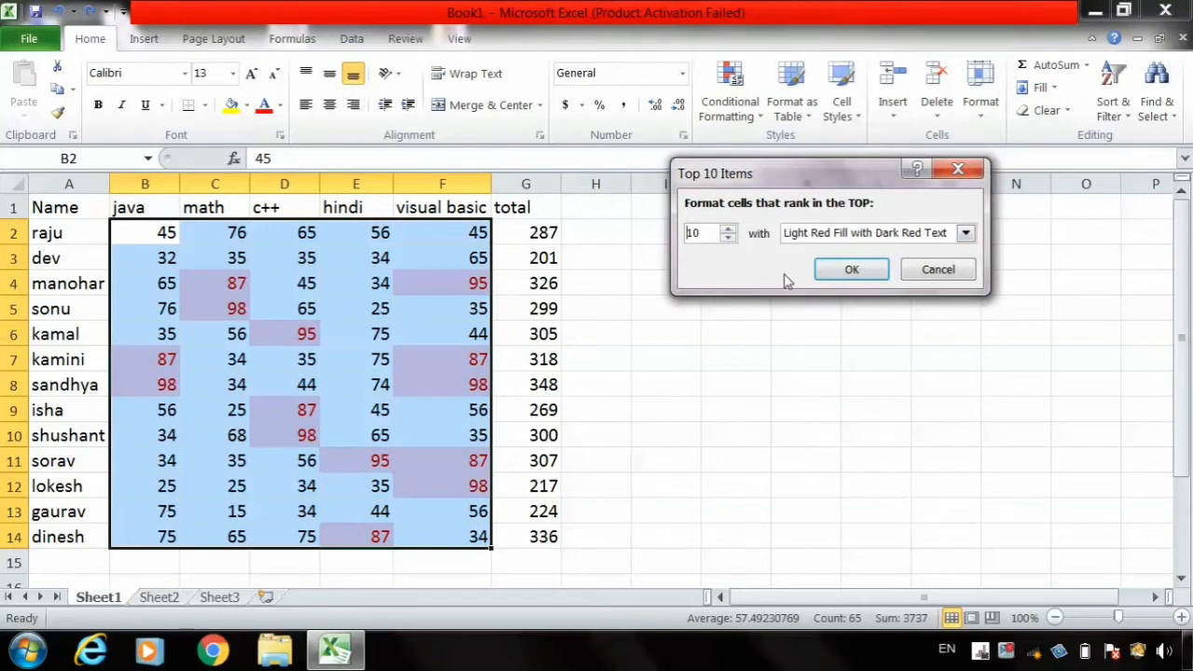
{"action": "left_click", "coordinate": [727, 238]}
{"action": "left_click", "coordinate": [728, 238]}
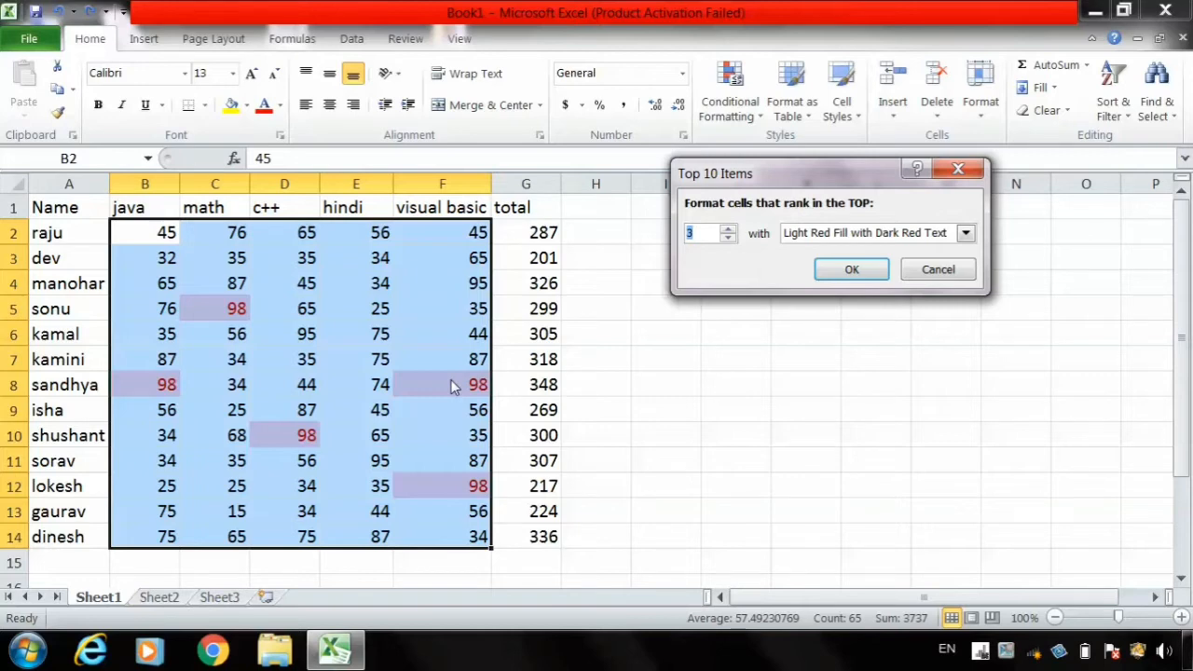
{"action": "left_click", "coordinate": [727, 230]}
{"action": "left_click", "coordinate": [727, 229]}
{"action": "left_click", "coordinate": [729, 229]}
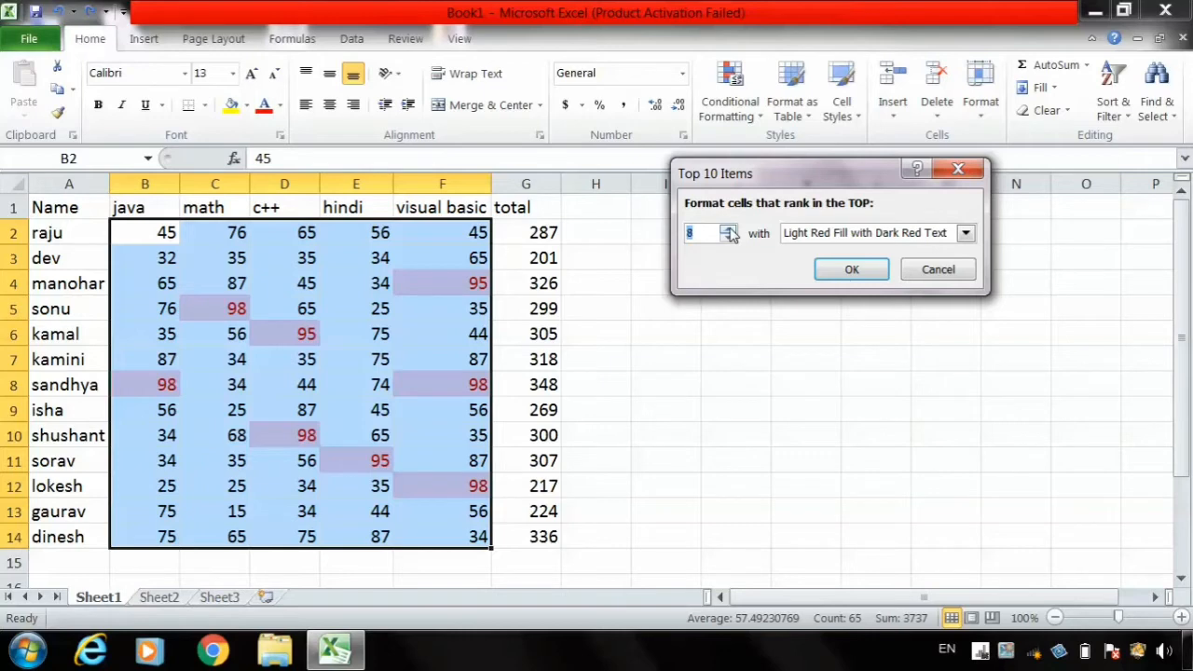
{"action": "left_click", "coordinate": [729, 228]}
{"action": "left_click", "coordinate": [728, 229]}
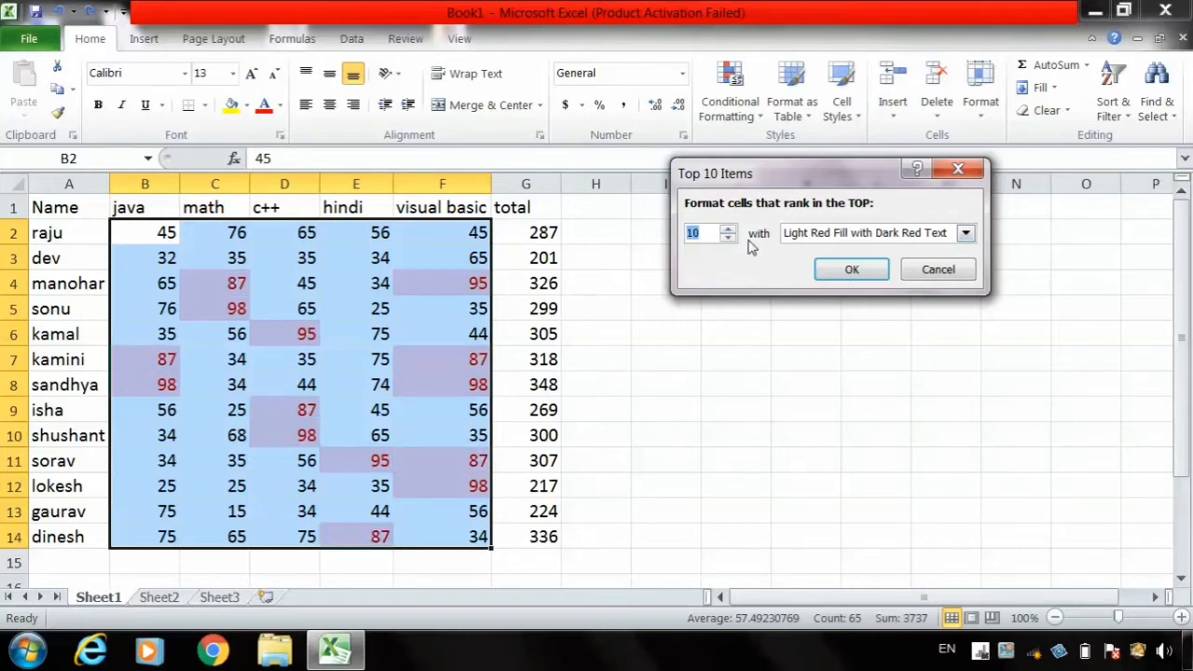
{"action": "left_click", "coordinate": [937, 271]}
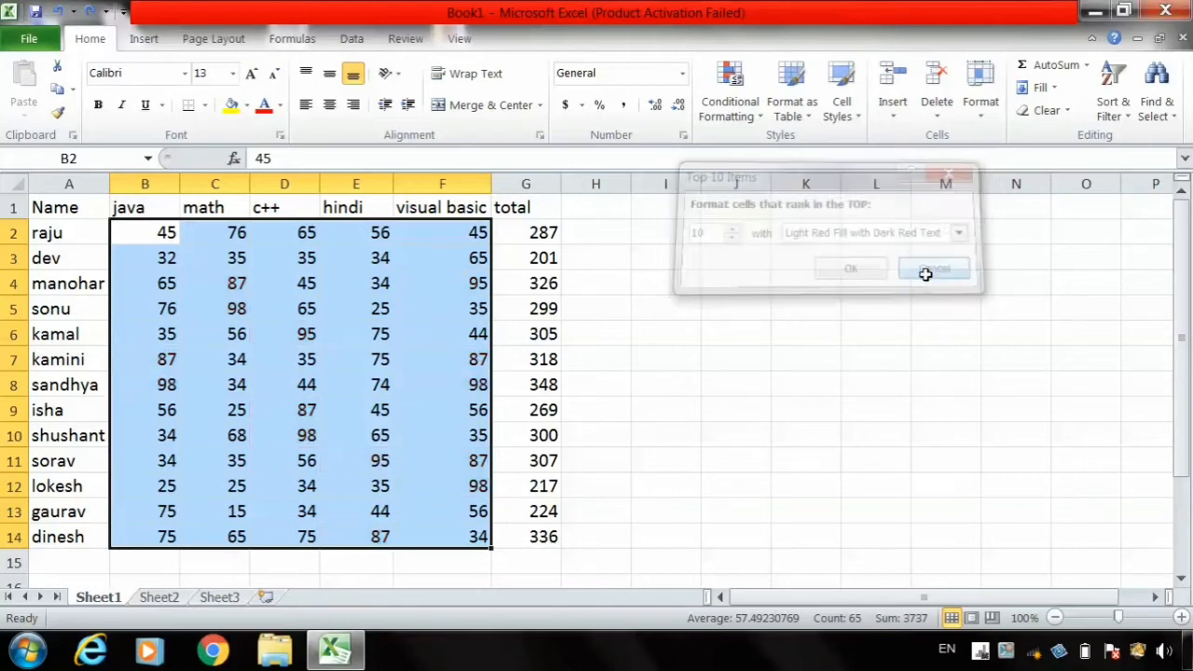
- Preview a Top 10% rule on the selected marks at 7 and 10 percent, and cancel it
{"action": "left_click", "coordinate": [729, 105]}
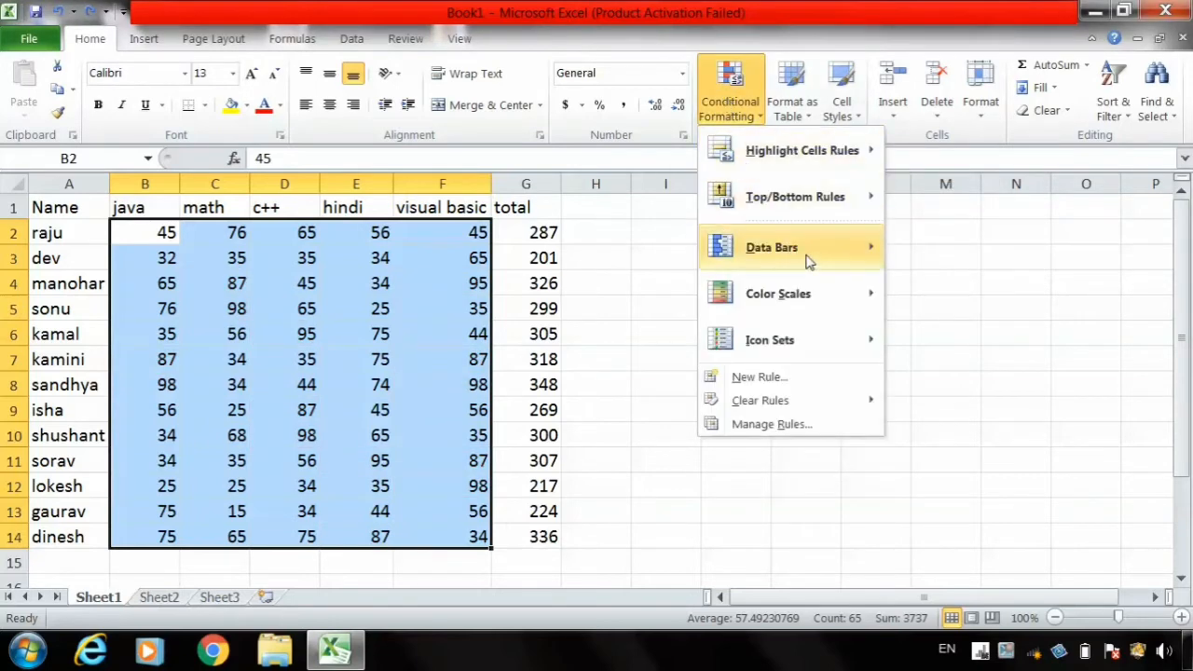
{"action": "mouse_move", "coordinate": [811, 197]}
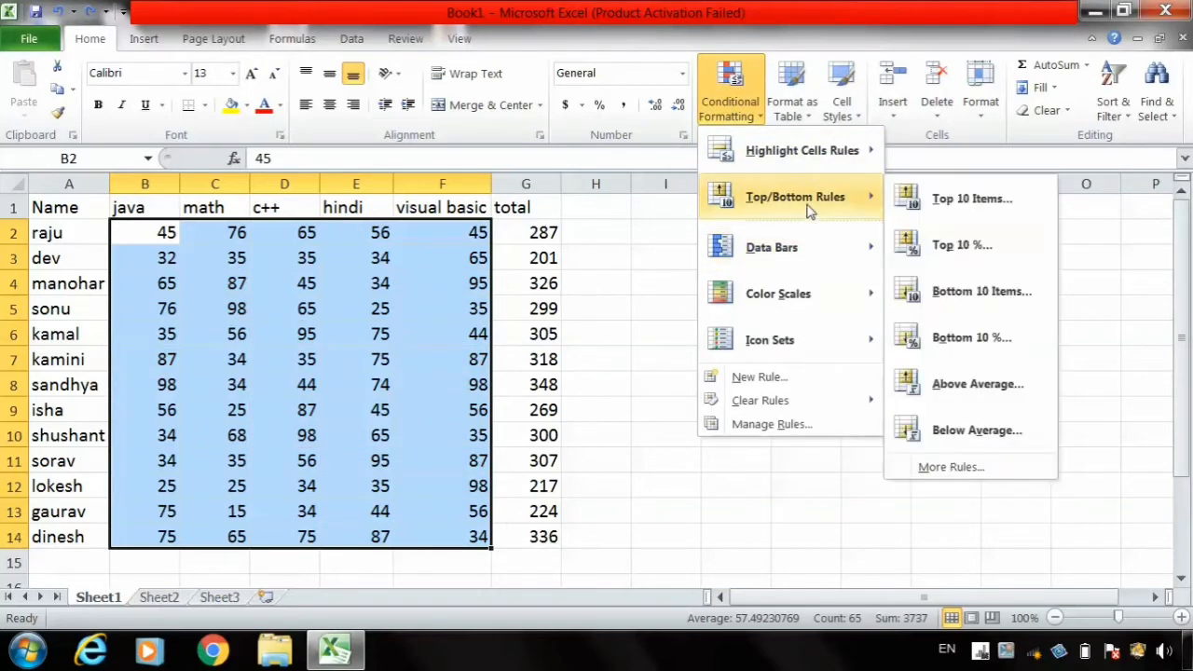
{"action": "left_click", "coordinate": [968, 256]}
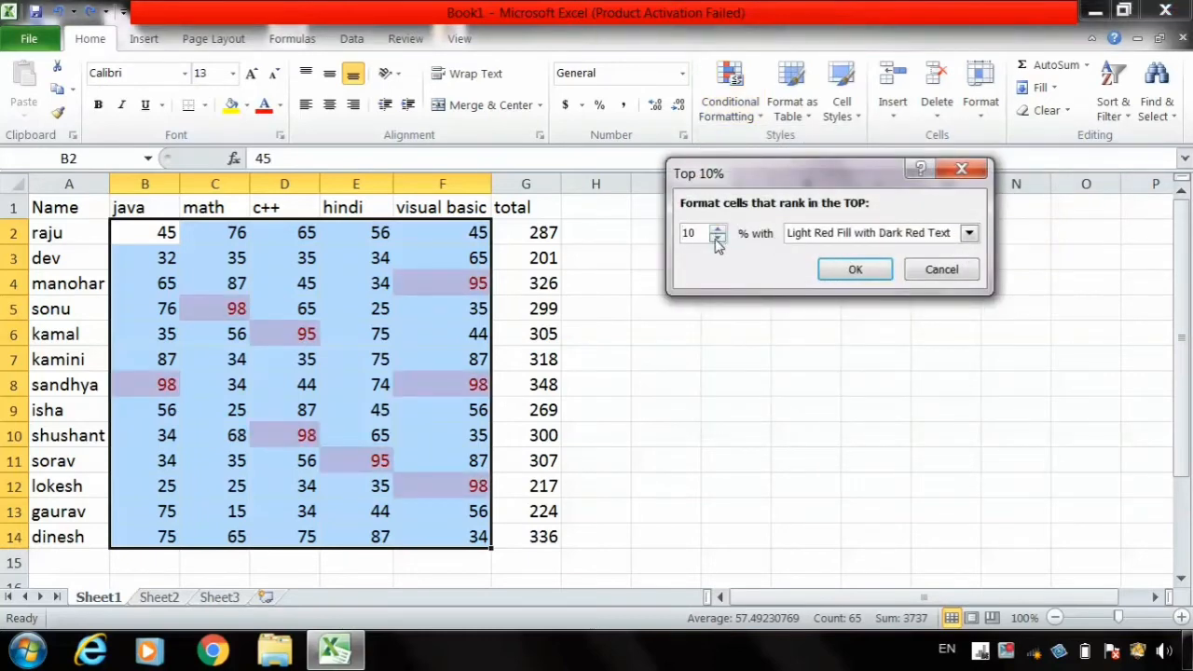
{"action": "left_click", "coordinate": [717, 239]}
{"action": "left_click", "coordinate": [717, 239]}
{"action": "left_click", "coordinate": [717, 238]}
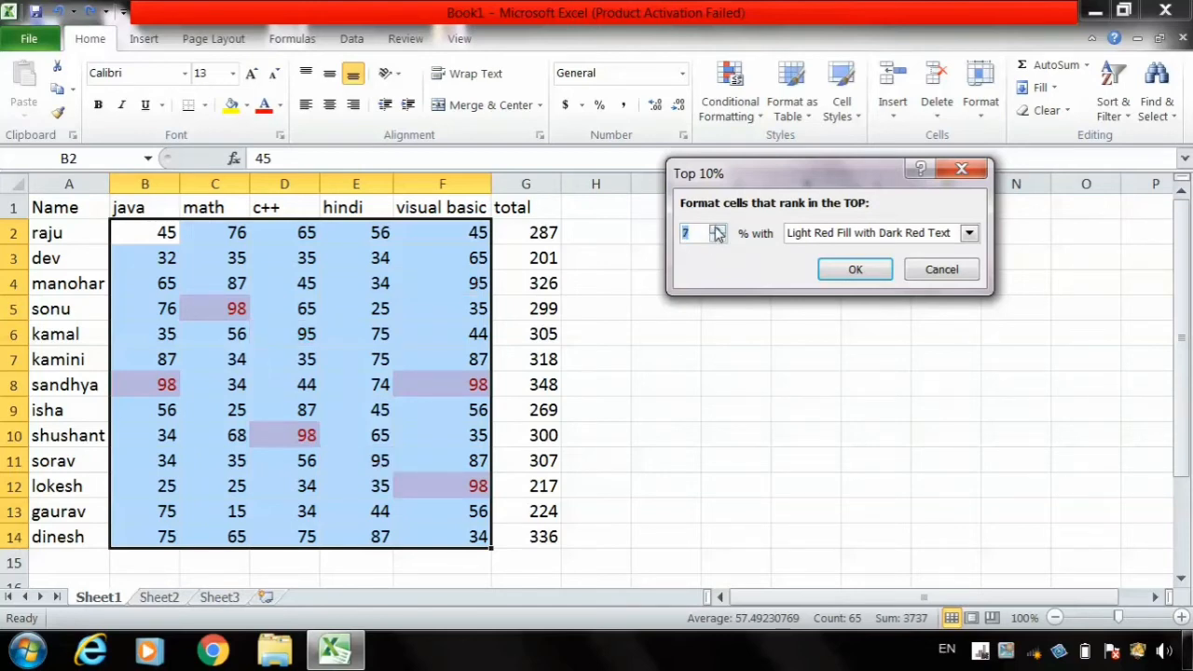
{"action": "left_click", "coordinate": [717, 230]}
{"action": "left_click", "coordinate": [717, 229]}
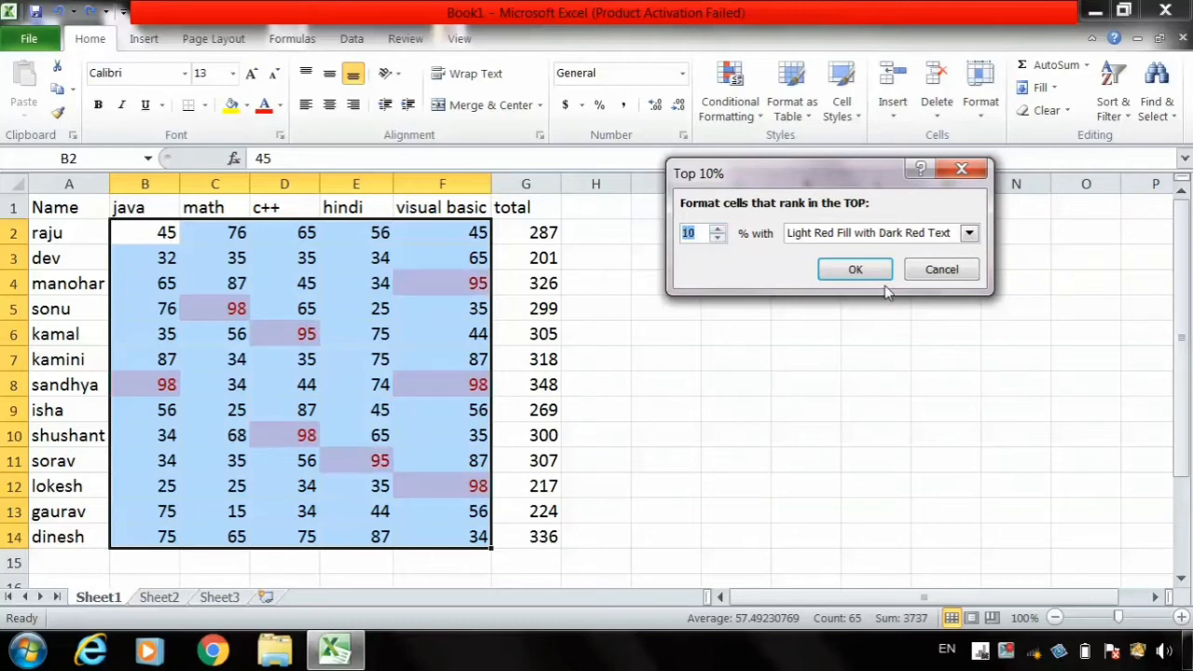
{"action": "left_click", "coordinate": [942, 269]}
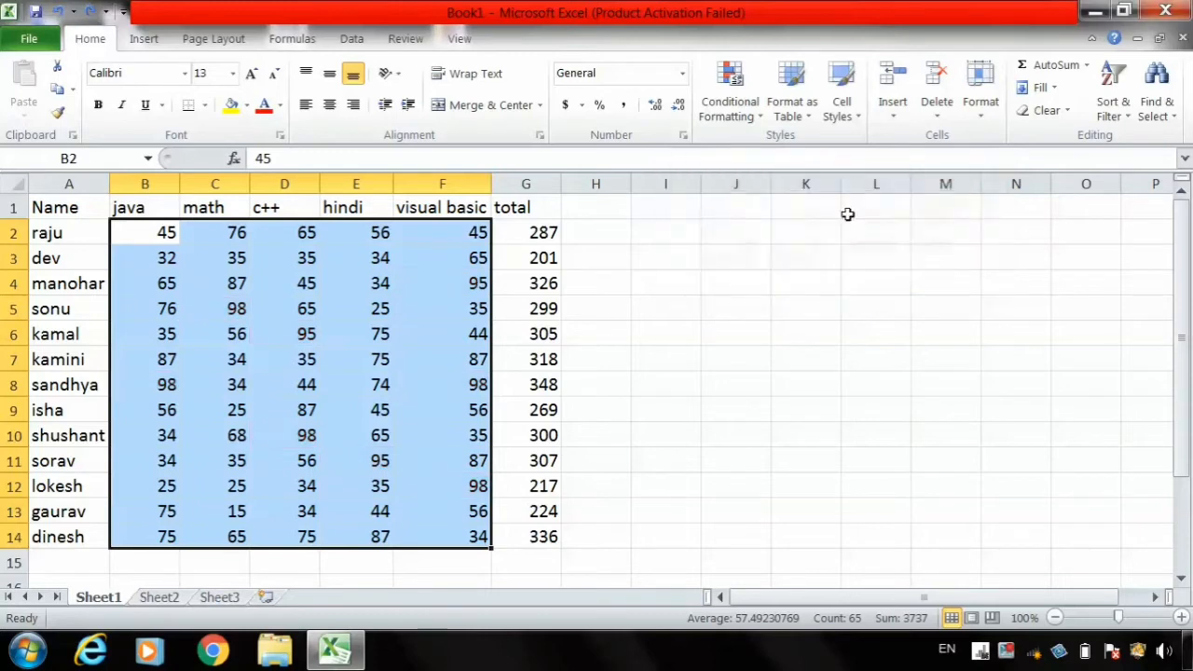
- Preview a Bottom 10 Items rule on the selected marks with counts of 1, 2, 4 and 6, and cancel it
{"action": "left_click", "coordinate": [726, 120]}
{"action": "mouse_move", "coordinate": [784, 196]}
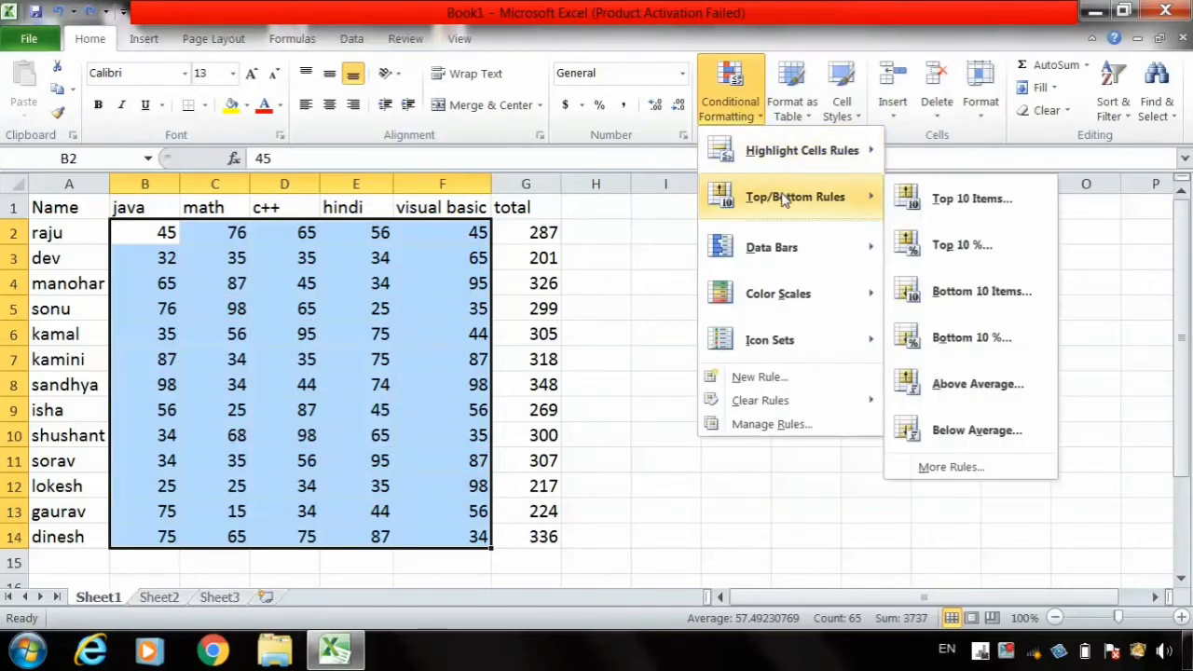
{"action": "left_click", "coordinate": [998, 297]}
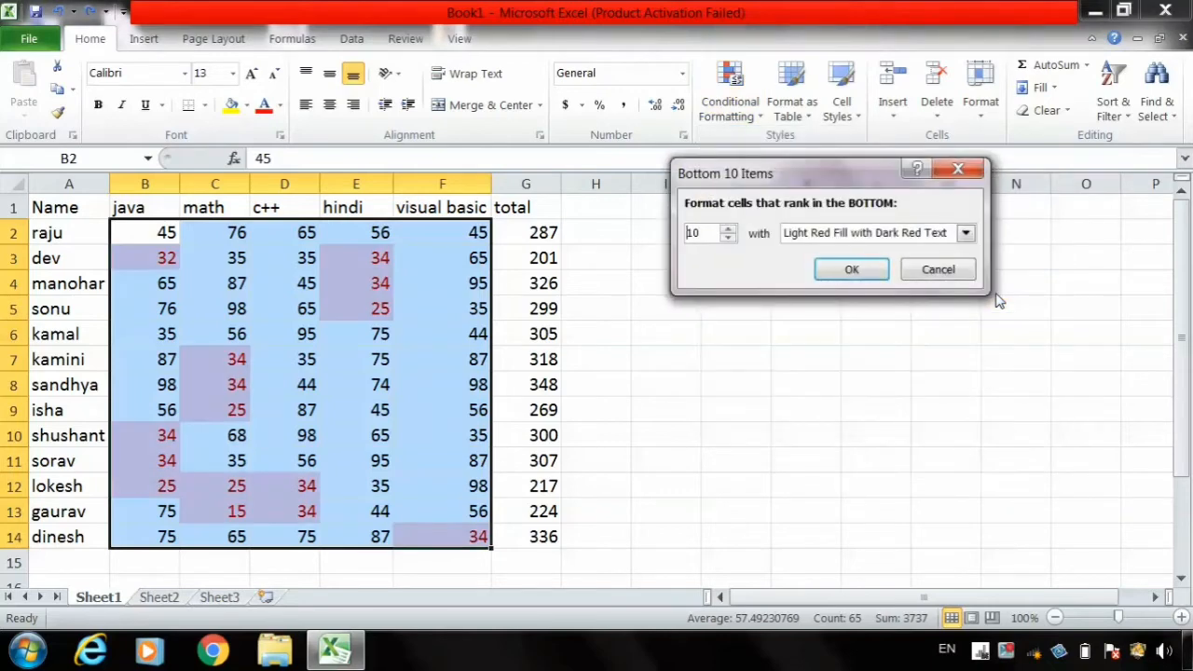
{"action": "left_click", "coordinate": [731, 237]}
{"action": "left_click", "coordinate": [731, 237]}
{"action": "left_click", "coordinate": [731, 237]}
{"action": "left_click", "coordinate": [731, 238]}
{"action": "left_click", "coordinate": [731, 238]}
{"action": "left_click", "coordinate": [731, 237]}
{"action": "left_click", "coordinate": [731, 238]}
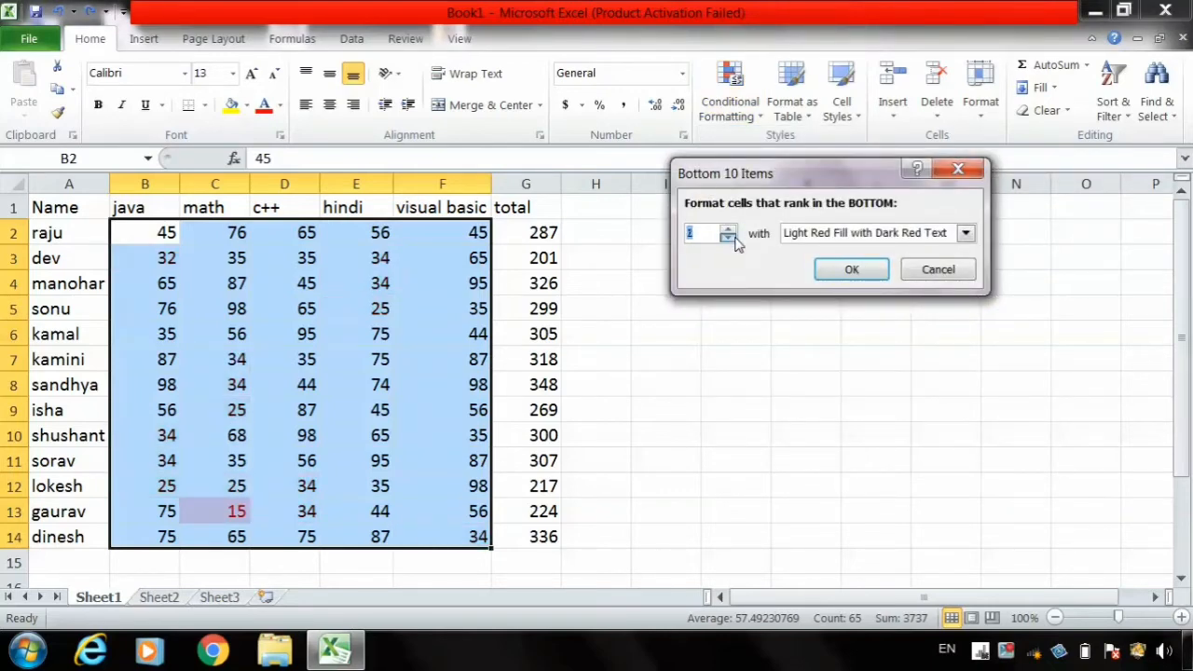
{"action": "left_click", "coordinate": [729, 229]}
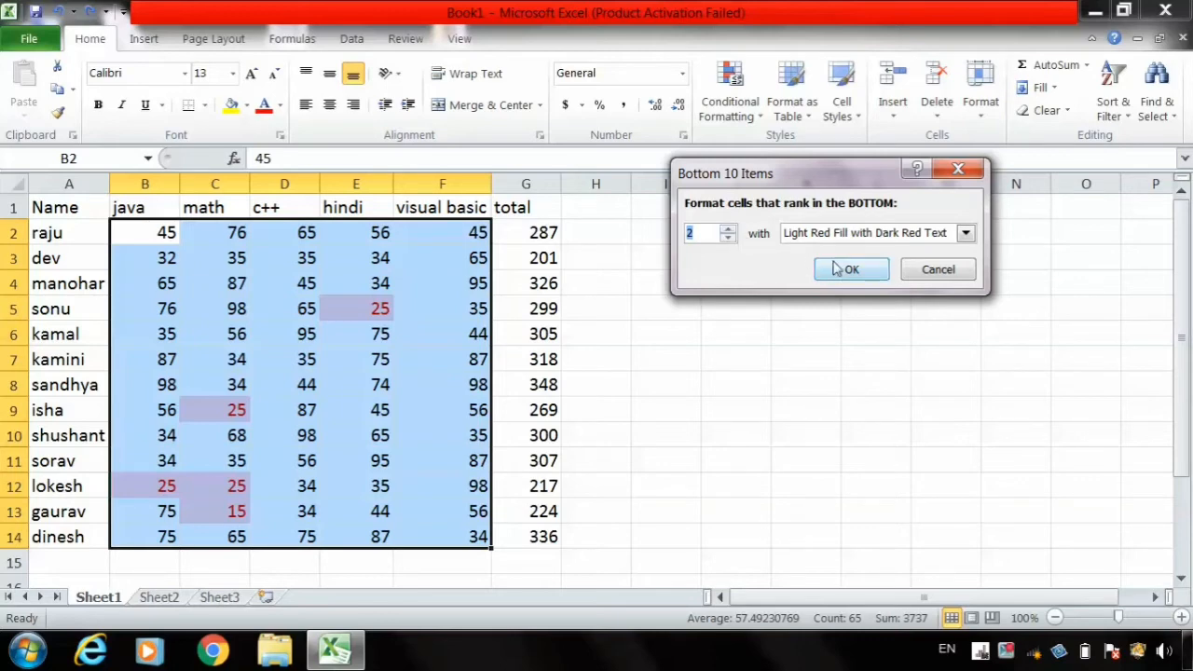
{"action": "left_click", "coordinate": [729, 229]}
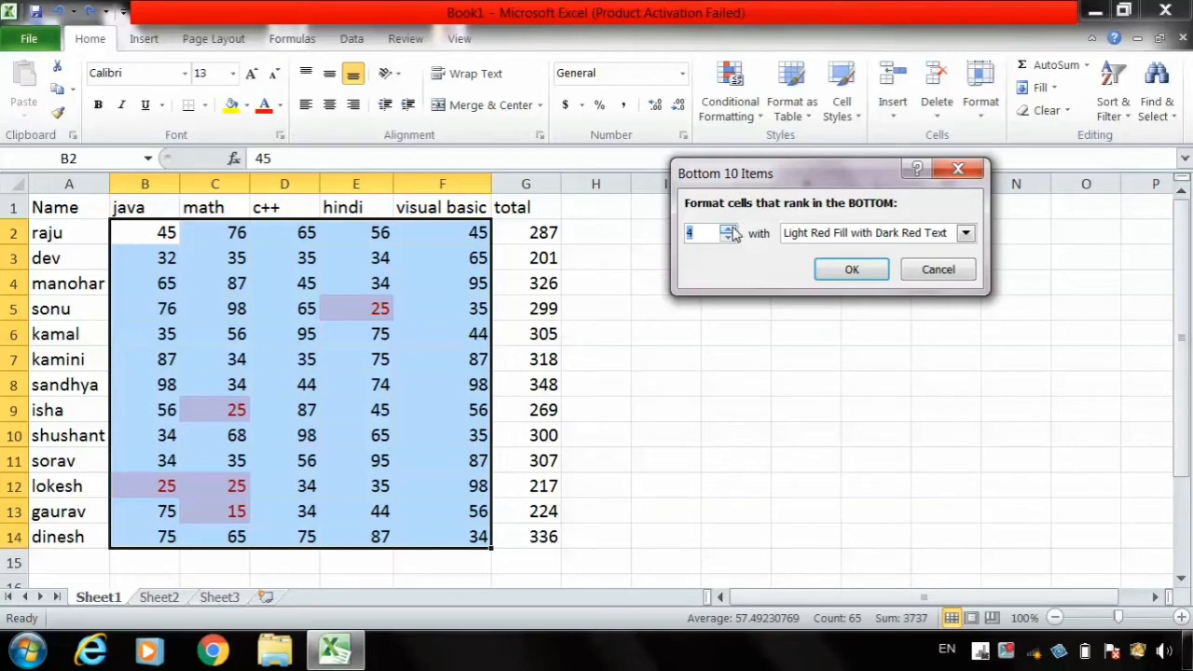
{"action": "left_click", "coordinate": [729, 229]}
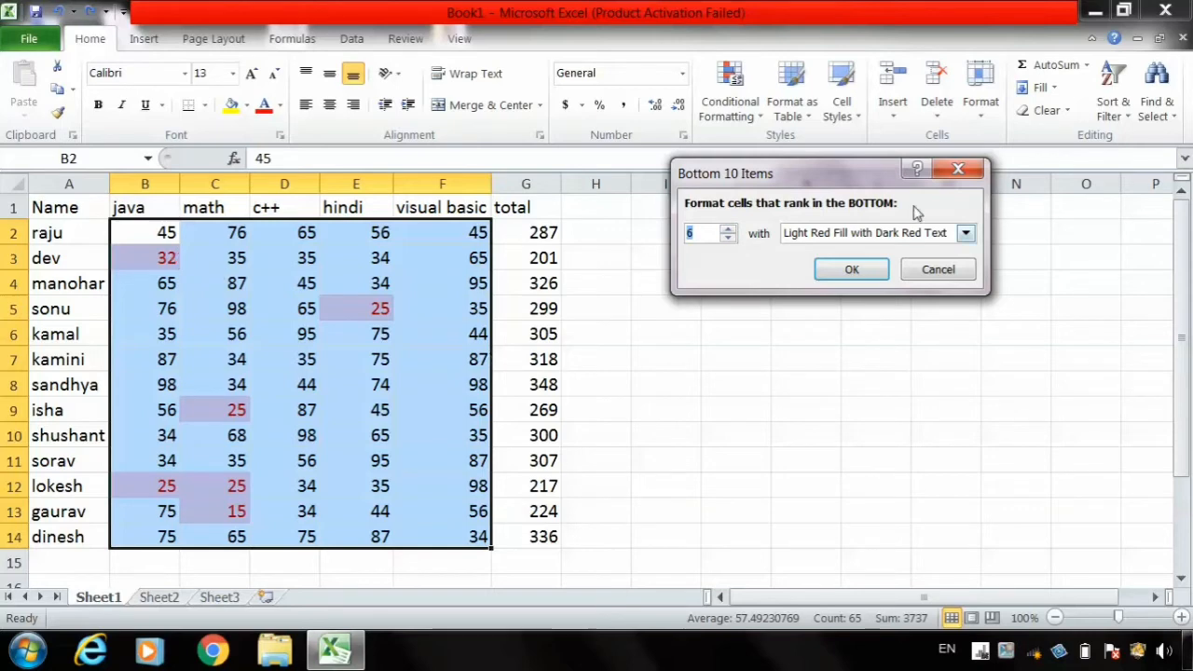
{"action": "left_click", "coordinate": [939, 270]}
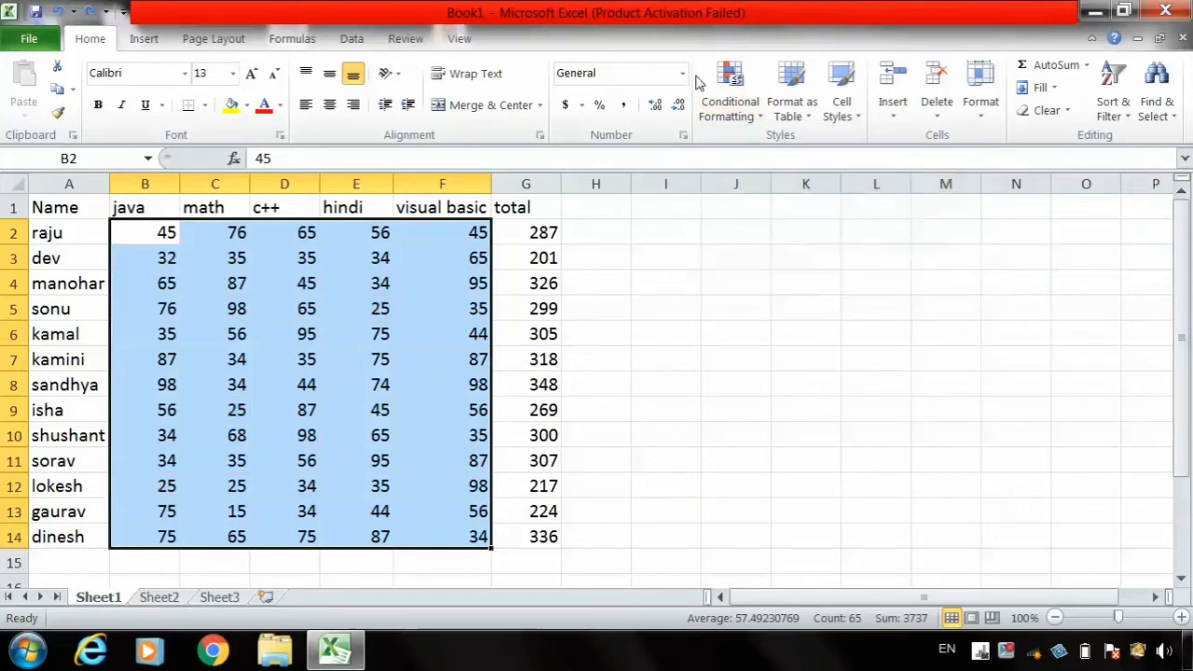
- Preview a Bottom 10% rule on the selected marks at 10 percent, and cancel it
{"action": "left_click", "coordinate": [733, 107]}
{"action": "mouse_move", "coordinate": [778, 204]}
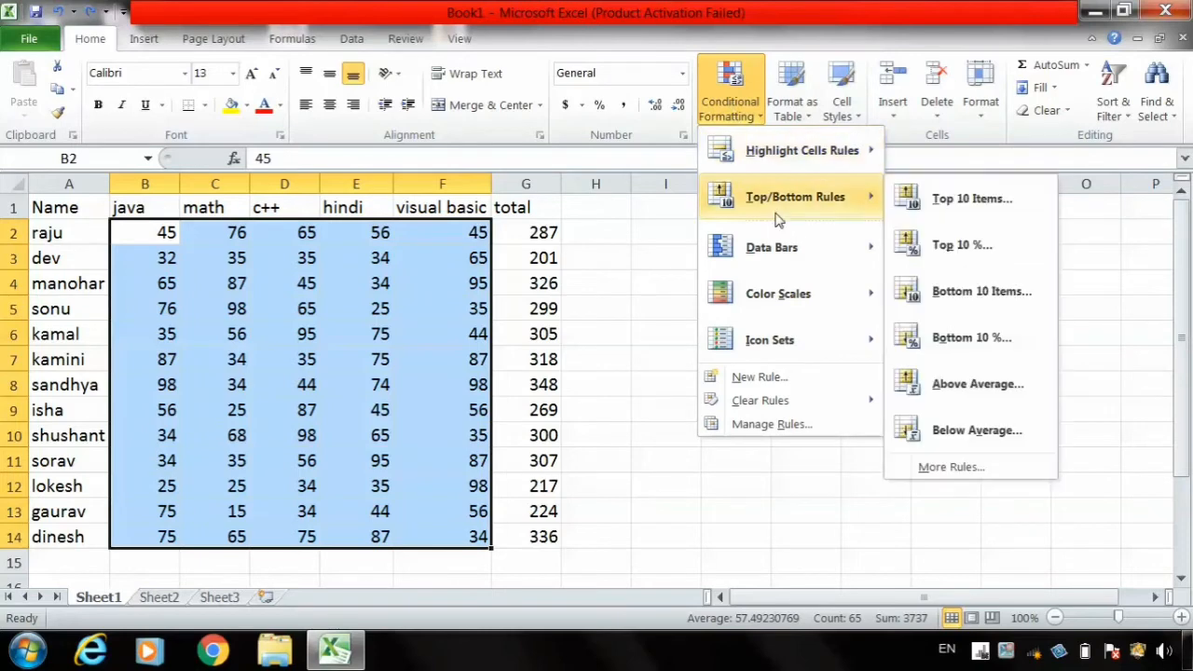
{"action": "left_click", "coordinate": [1005, 343]}
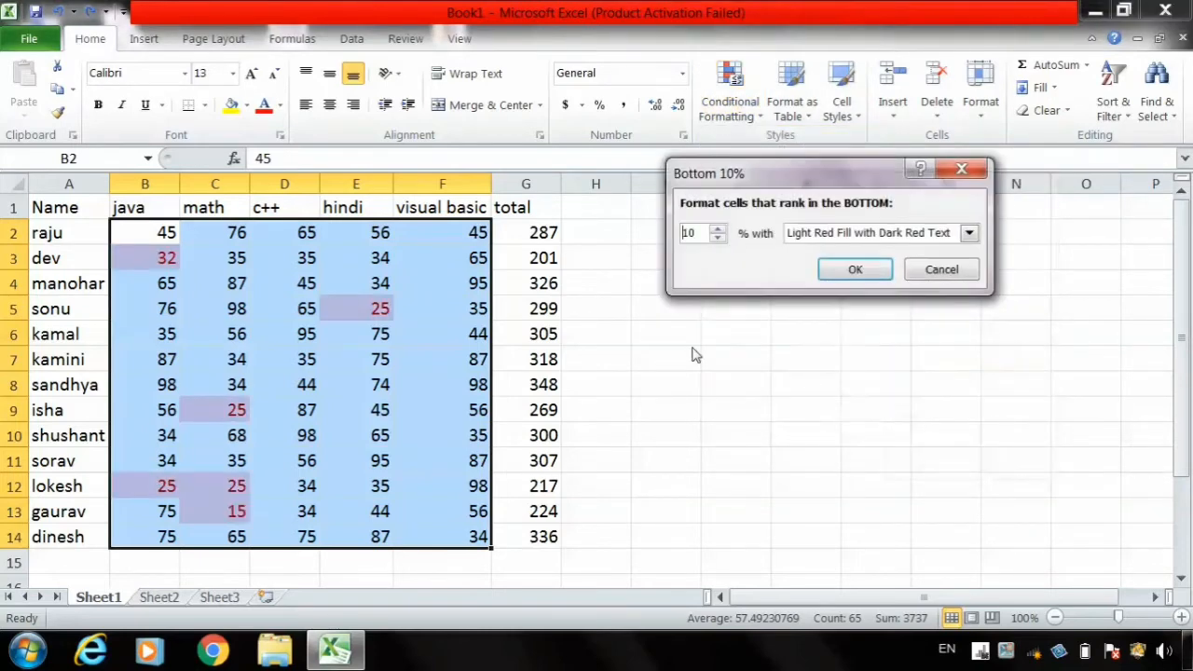
{"action": "left_click", "coordinate": [938, 269]}
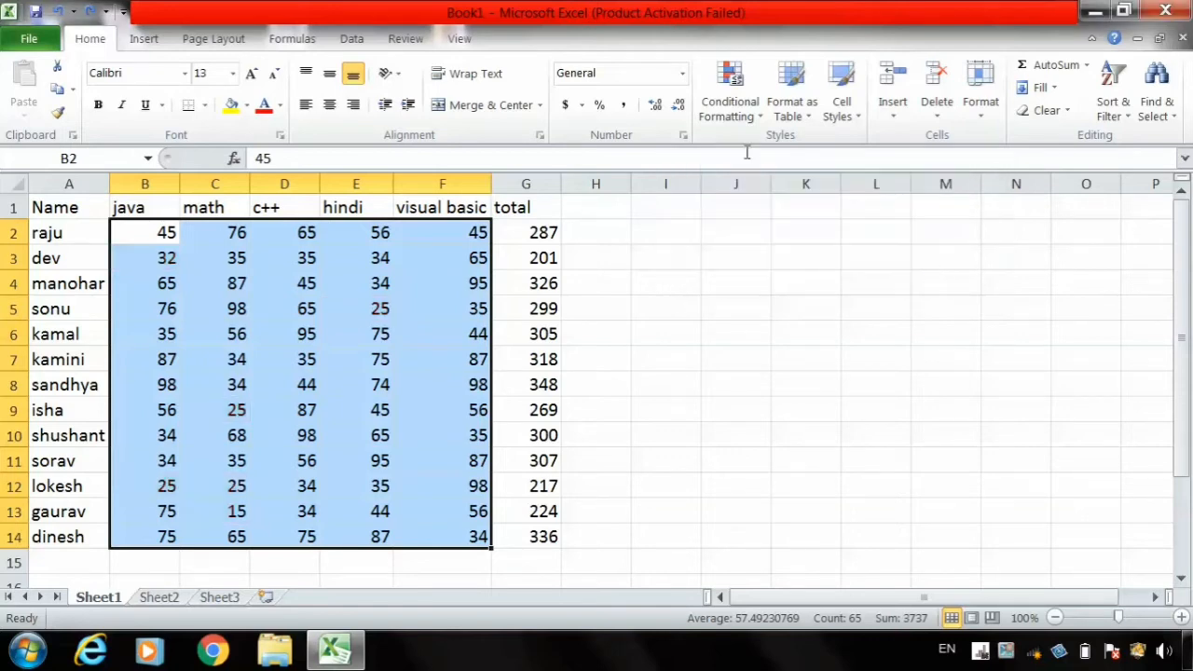
- Preview an Above Average rule with Light Red Fill with Dark Red Text on the selected marks, and cancel it
{"action": "left_click", "coordinate": [729, 123]}
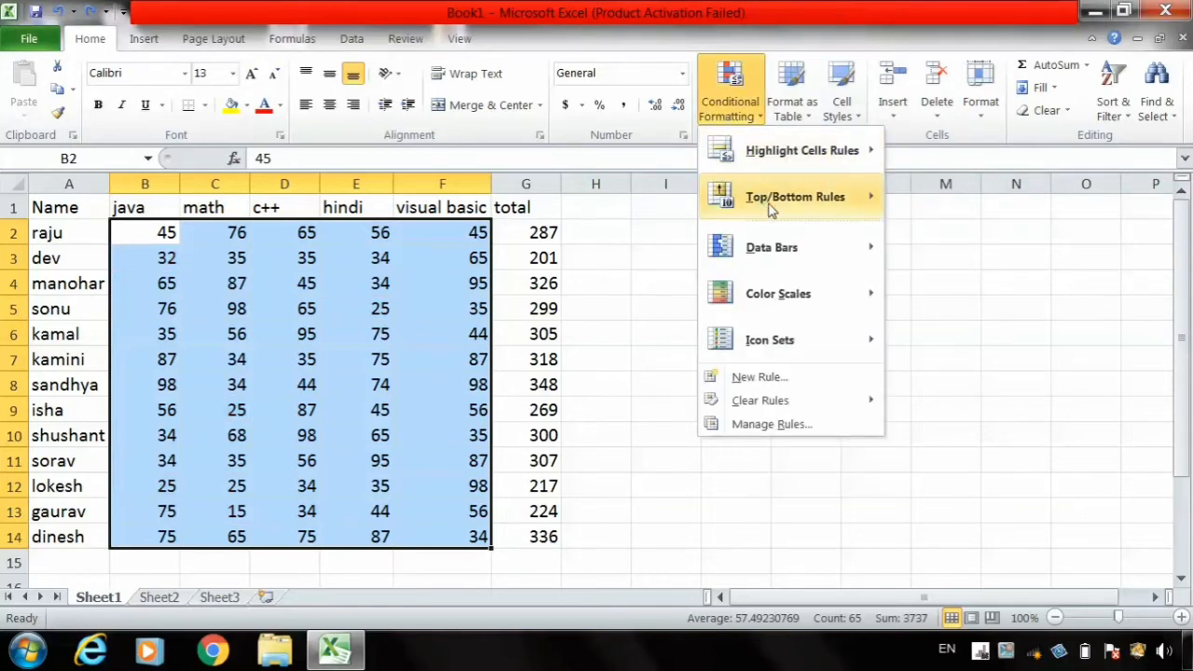
{"action": "mouse_move", "coordinate": [772, 207]}
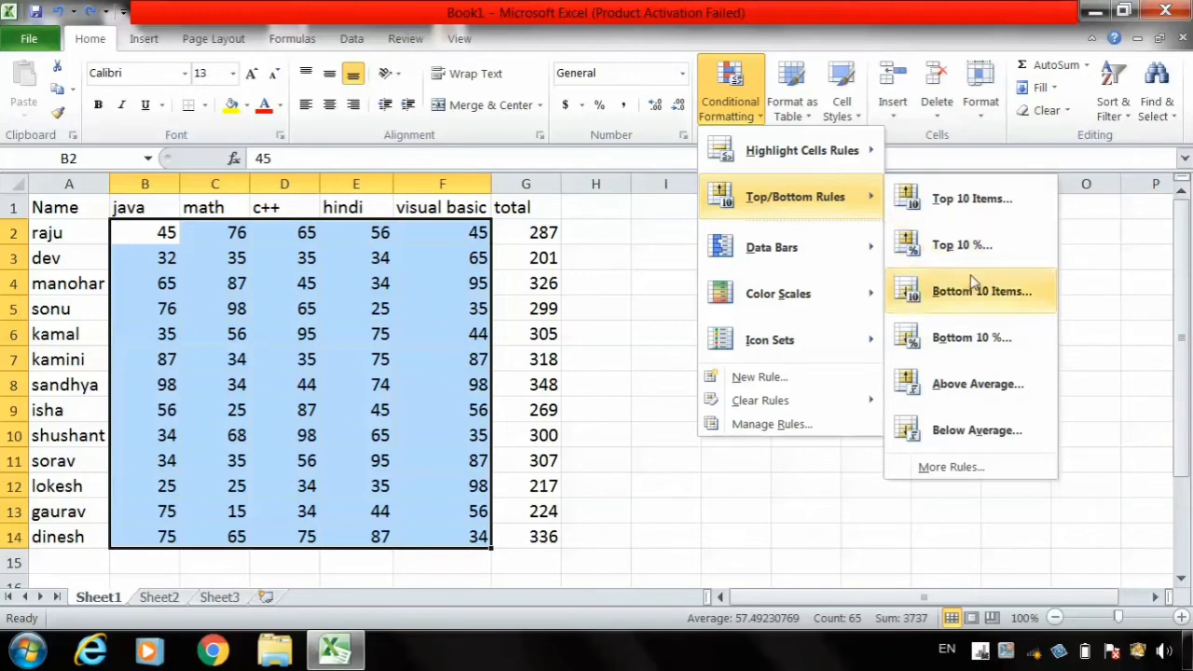
{"action": "left_click", "coordinate": [965, 385]}
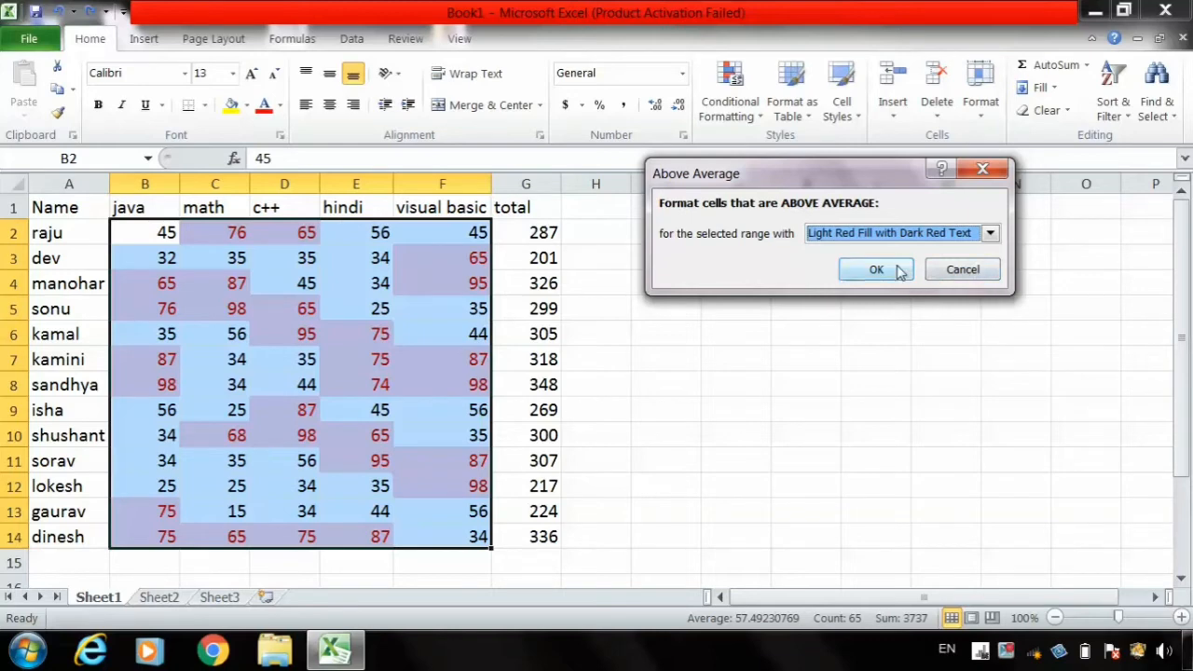
{"action": "left_click", "coordinate": [951, 269]}
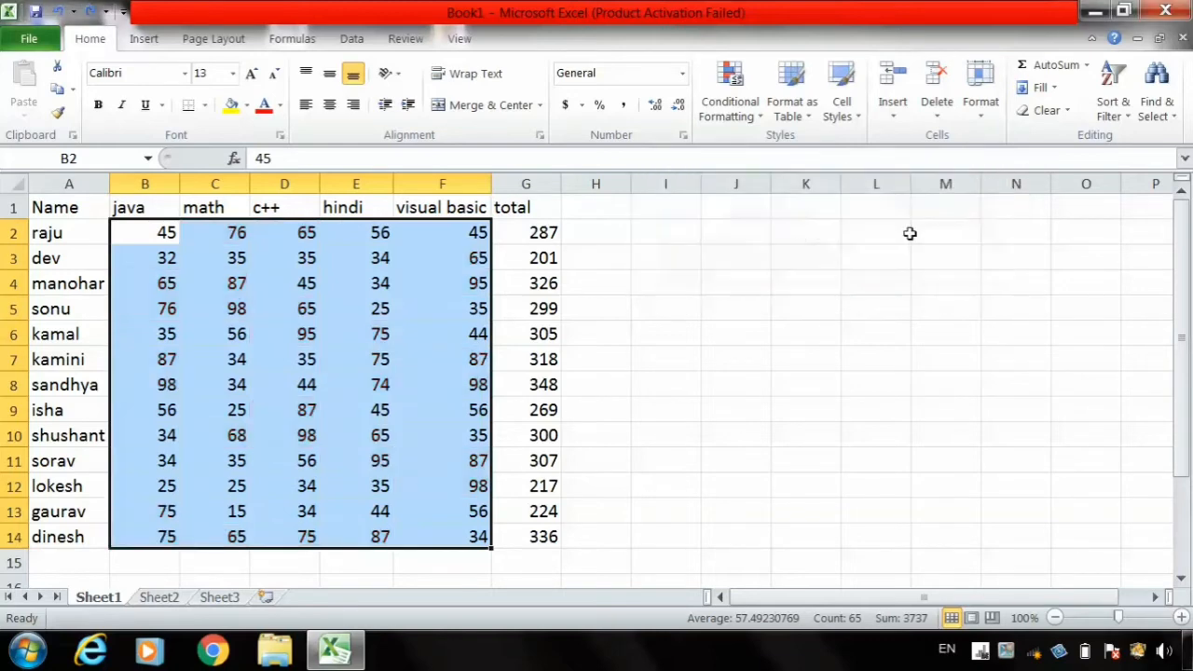
- Preview a Below Average rule with Light Red Fill with Dark Red Text on the selected marks, and cancel it
{"action": "left_click", "coordinate": [739, 119]}
{"action": "mouse_move", "coordinate": [788, 209]}
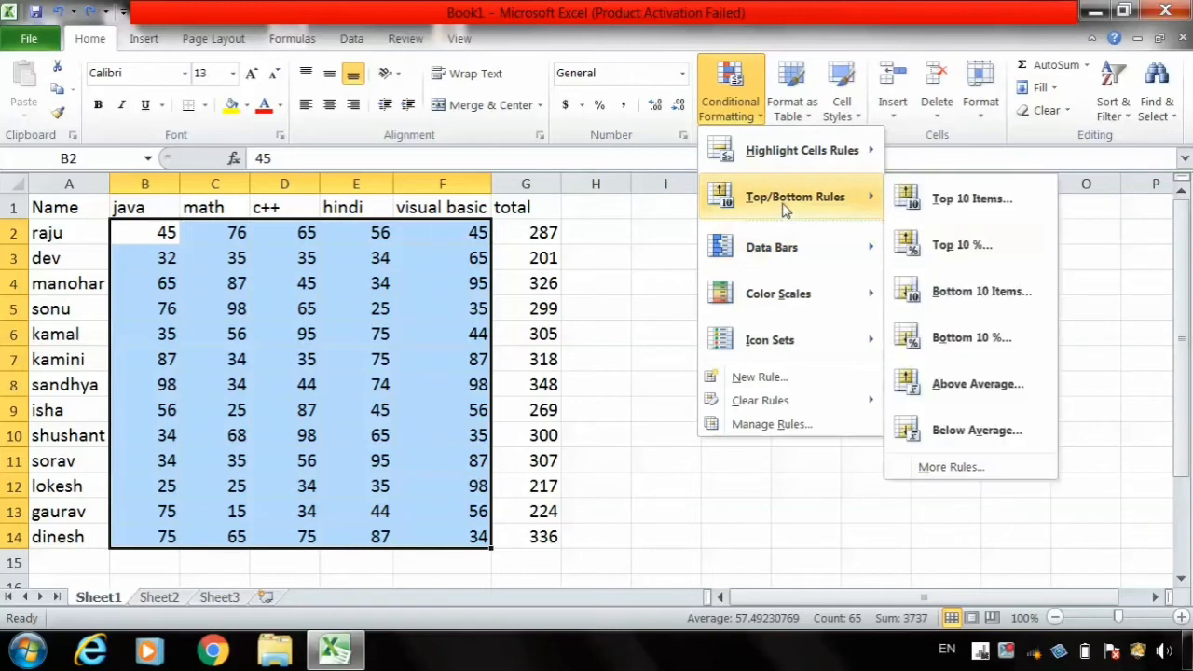
{"action": "left_click", "coordinate": [986, 434]}
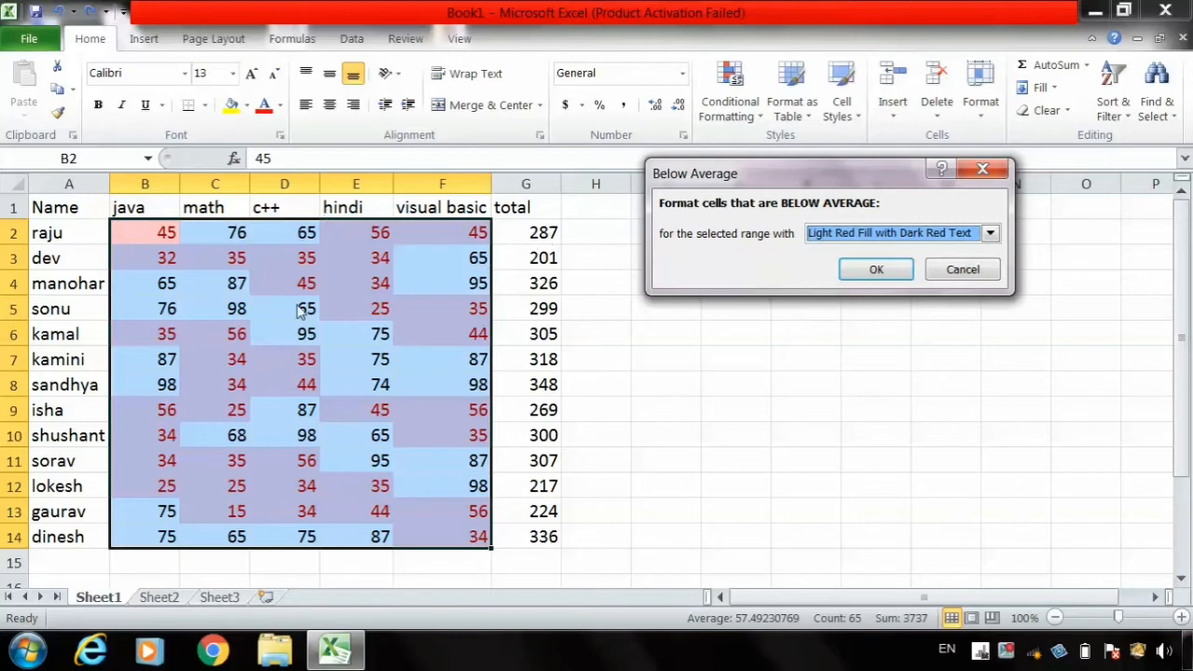
{"action": "left_click", "coordinate": [960, 269]}
- Examine the above-or-below-average and cells-that-contain rule types for a new Top/Bottom formatting rule, and cancel without creating one
{"action": "left_click", "coordinate": [733, 108]}
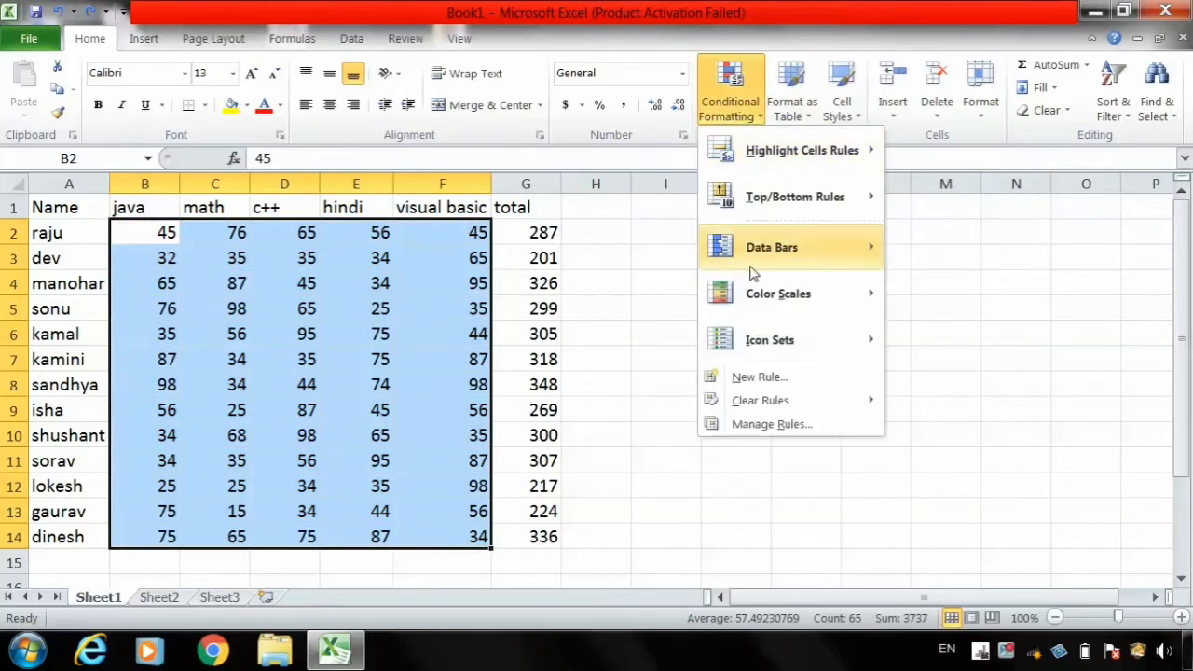
{"action": "mouse_move", "coordinate": [791, 195]}
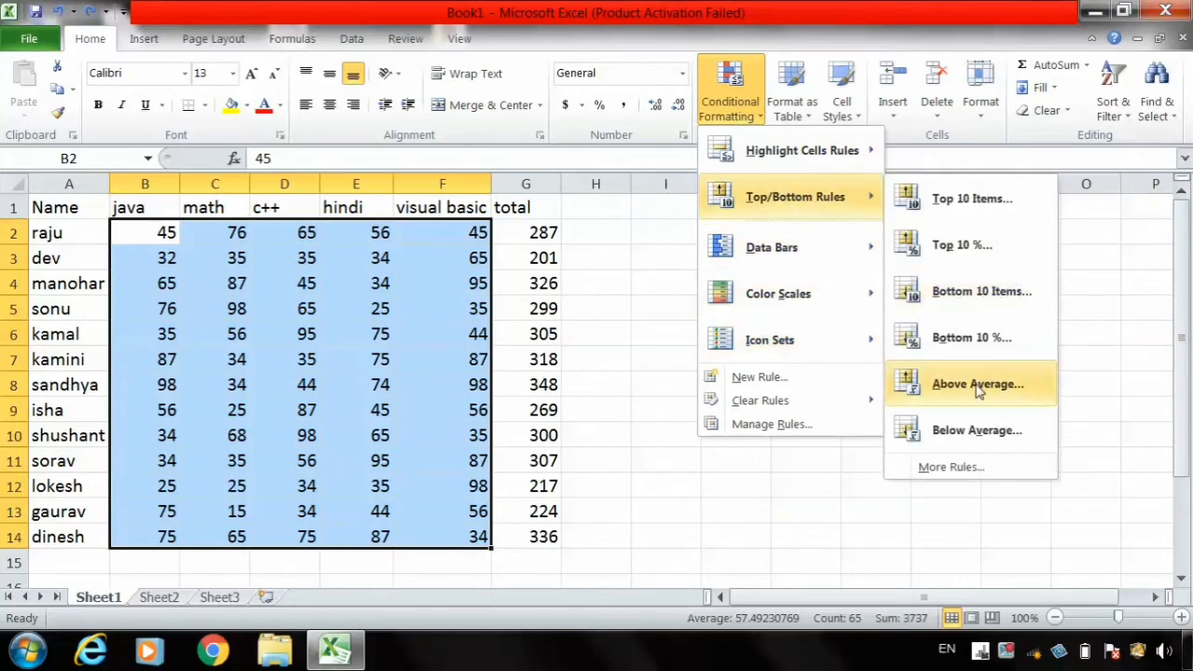
{"action": "left_click", "coordinate": [965, 474]}
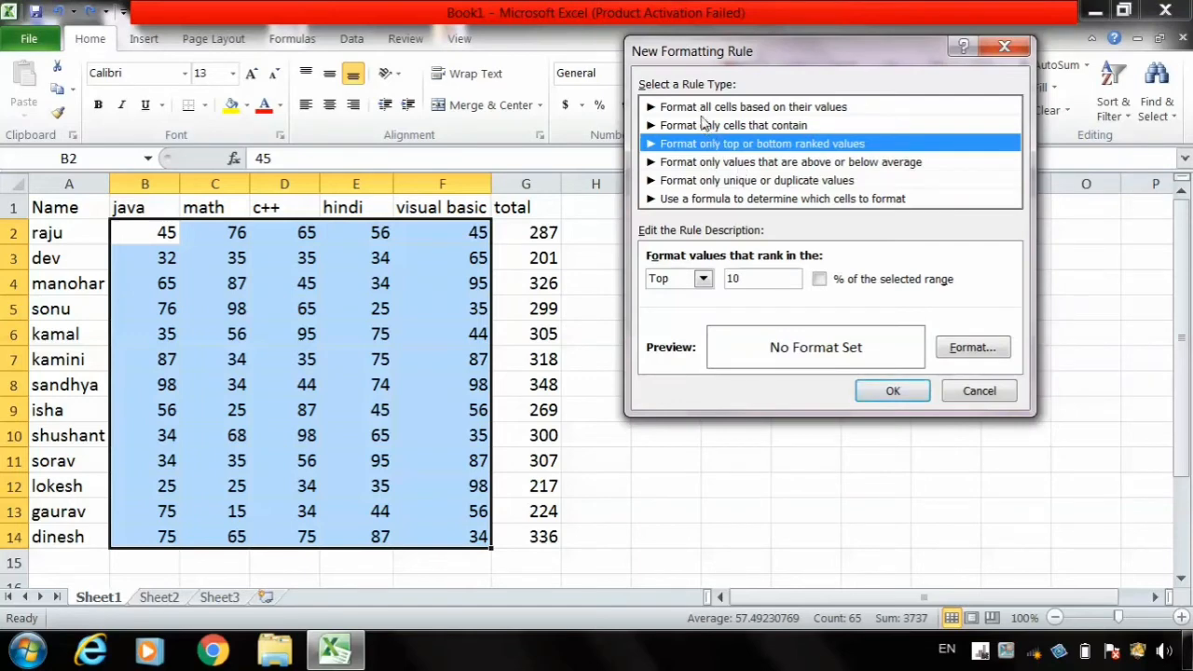
{"action": "left_click", "coordinate": [791, 164]}
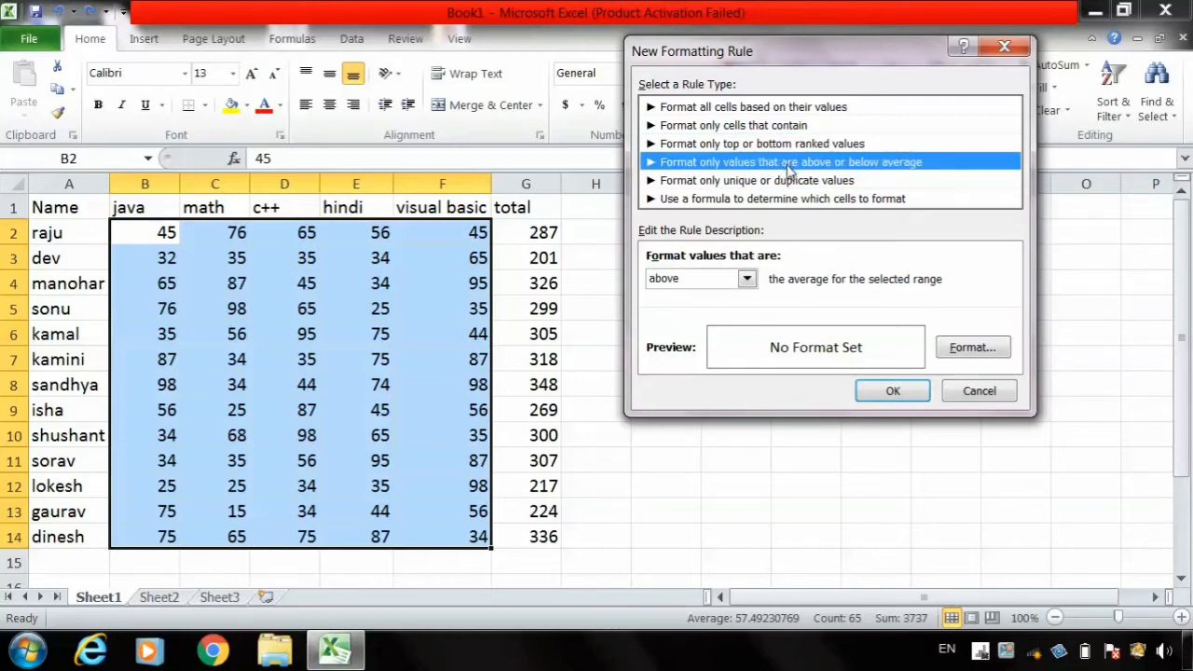
{"action": "left_click", "coordinate": [748, 282]}
{"action": "left_click", "coordinate": [752, 289]}
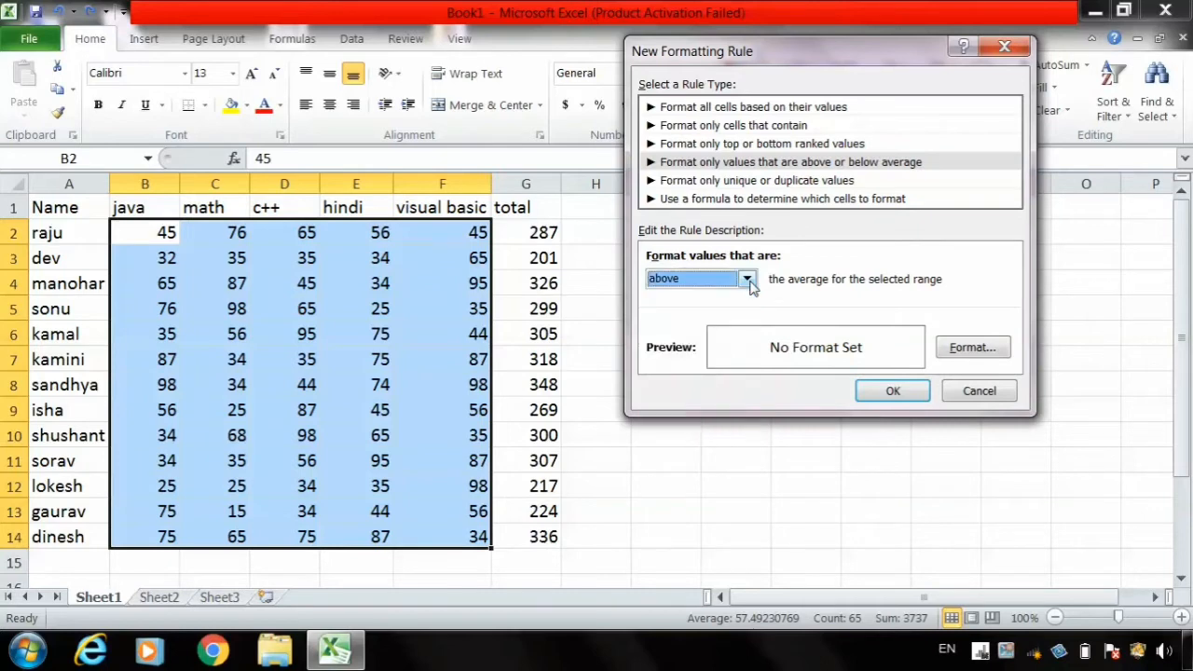
{"action": "left_click", "coordinate": [772, 127]}
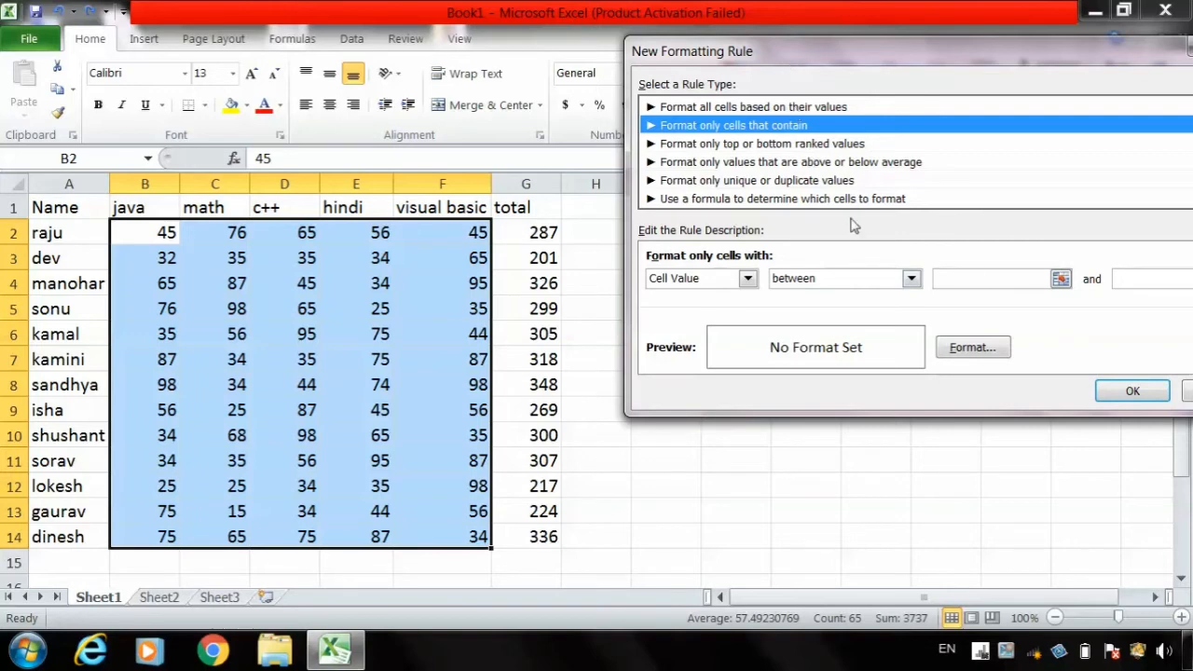
{"action": "left_click", "coordinate": [1184, 391]}
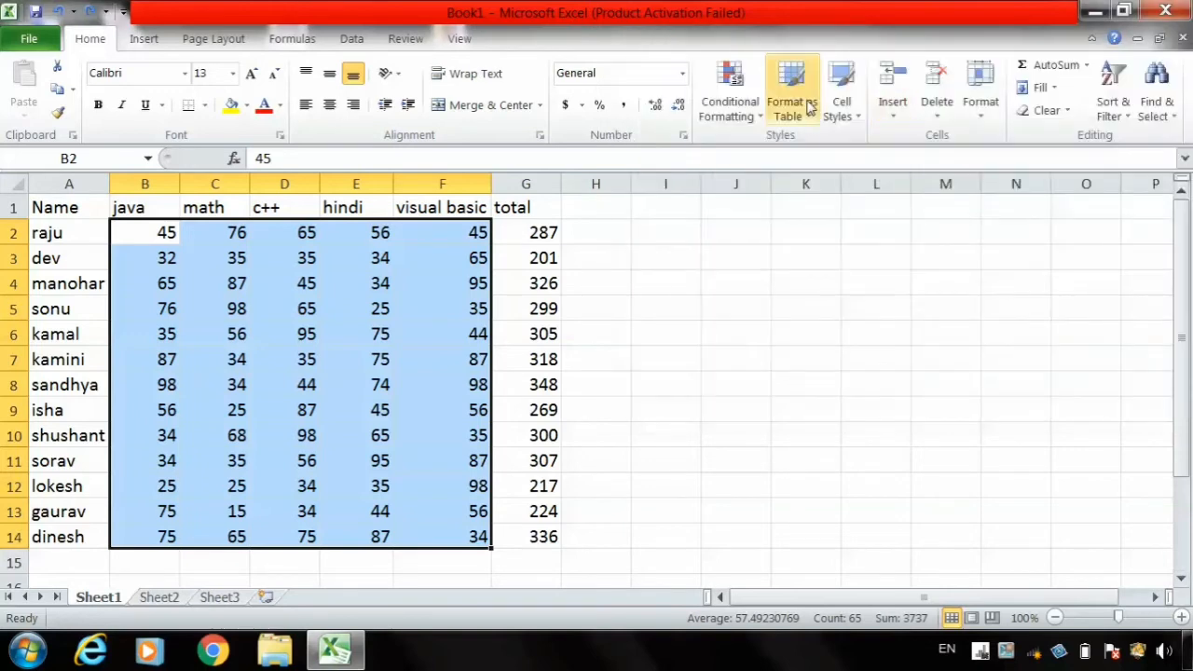
- Apply gradient-fill Light Blue data bars to the marks in B2:F14, and inspect cells F4 and F8 in the visual basic column
{"action": "left_click", "coordinate": [750, 120]}
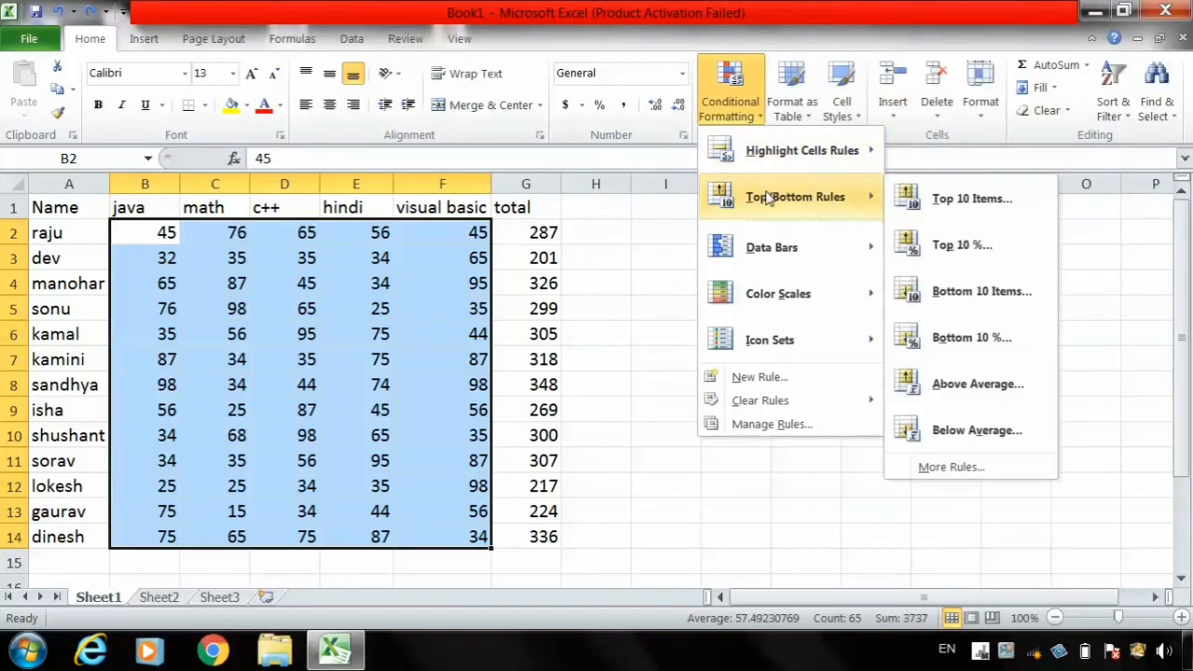
{"action": "mouse_move", "coordinate": [799, 245]}
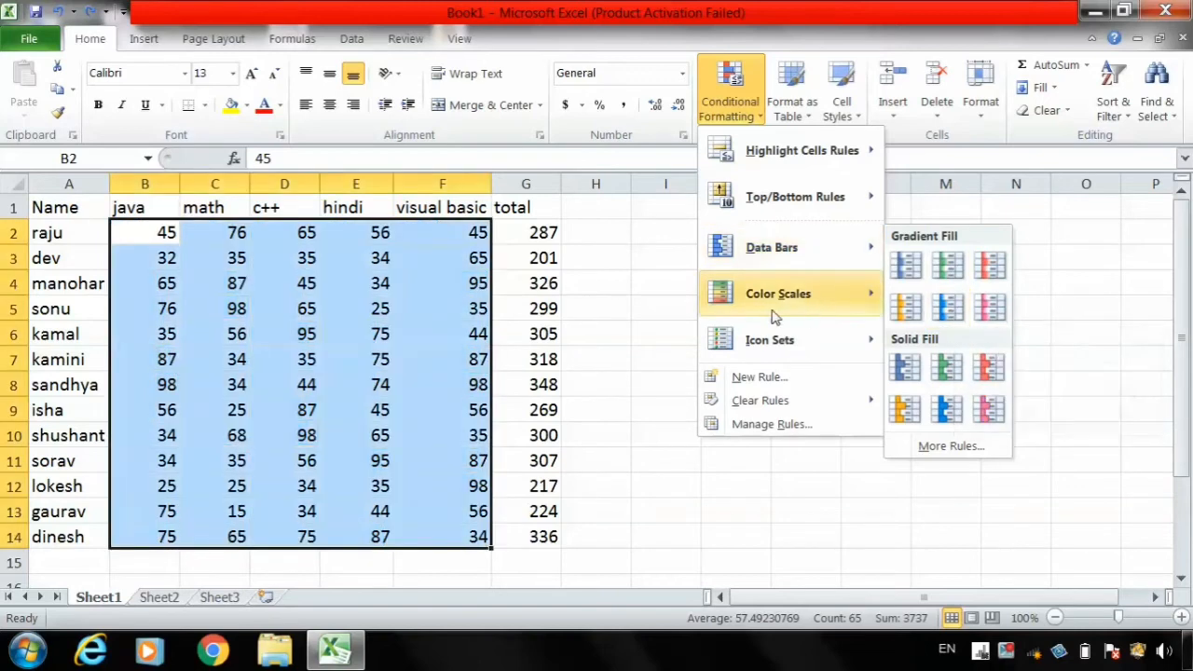
{"action": "mouse_move", "coordinate": [783, 294]}
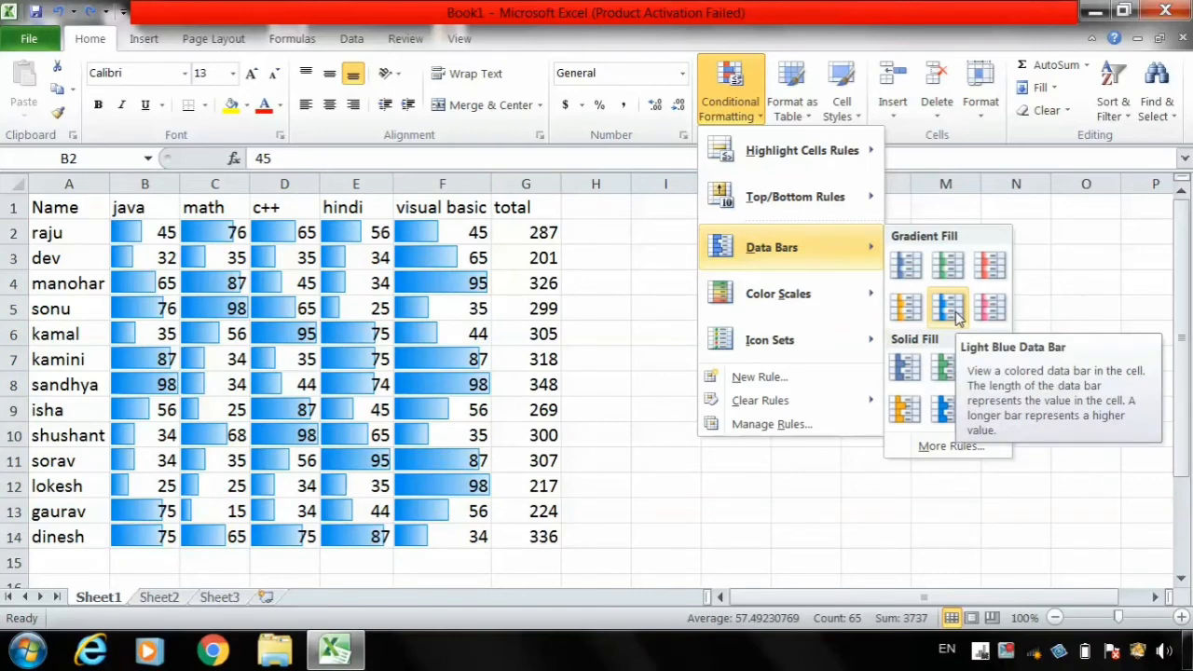
{"action": "left_click", "coordinate": [955, 317]}
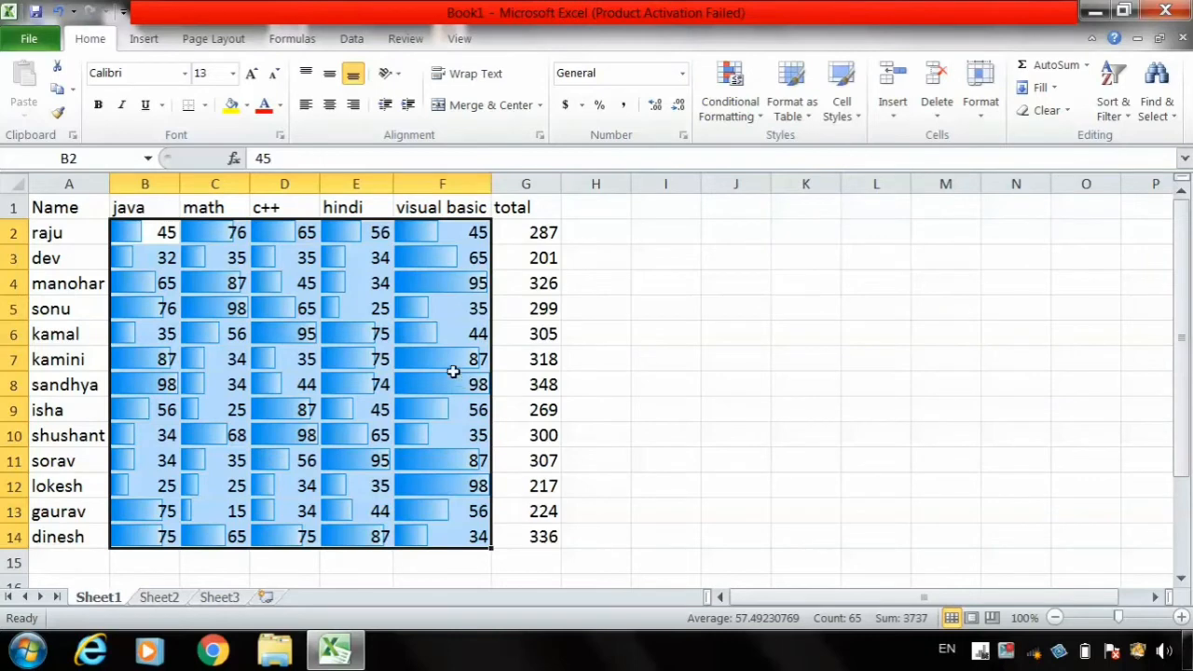
{"action": "left_click", "coordinate": [455, 378]}
{"action": "left_click", "coordinate": [457, 287]}
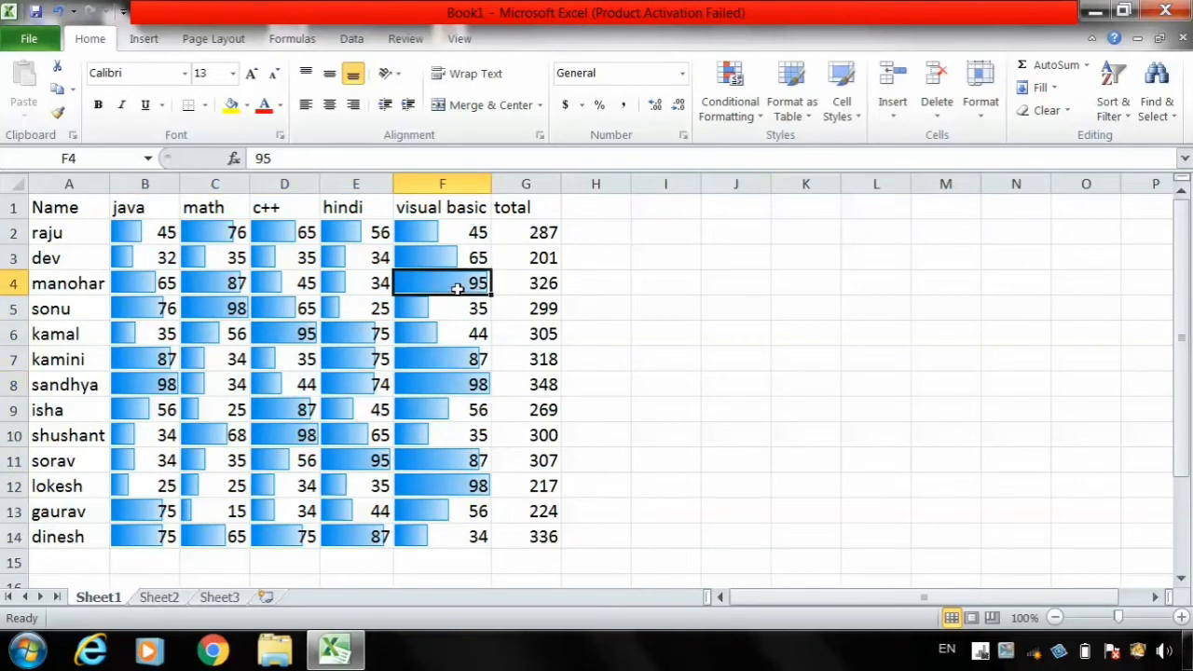
{"action": "left_click", "coordinate": [464, 384]}
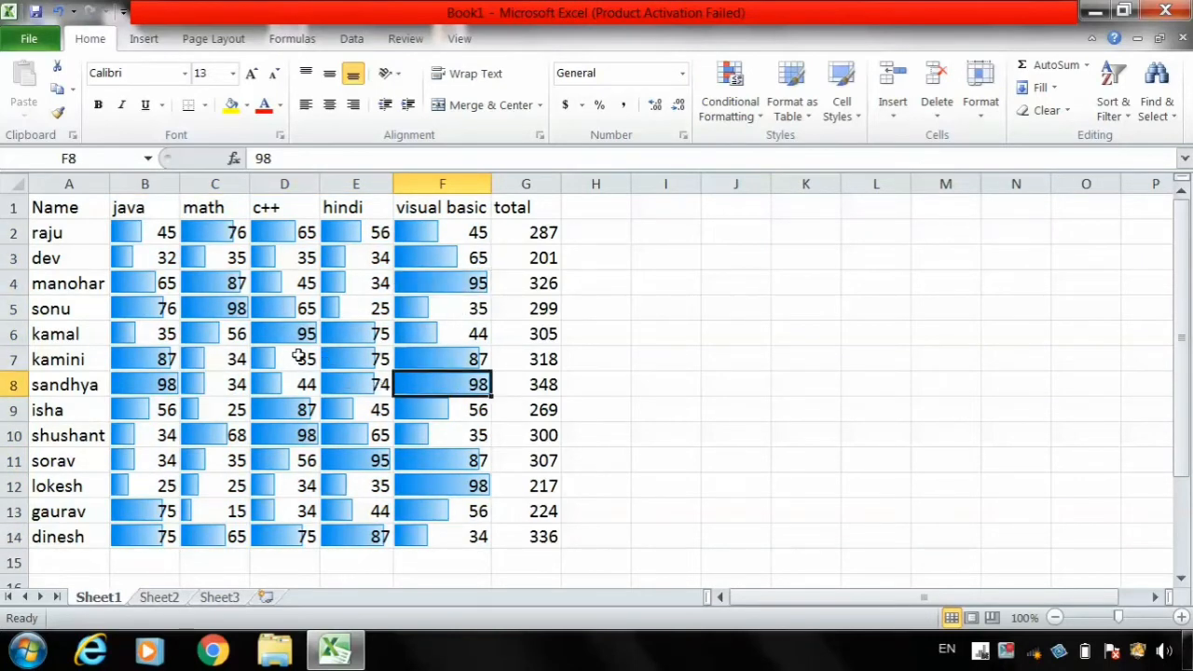
- Inspect the data bars in the c++ and math columns, and undo the Light Blue data bars on the marks
{"action": "left_click", "coordinate": [295, 357]}
{"action": "left_click", "coordinate": [200, 504]}
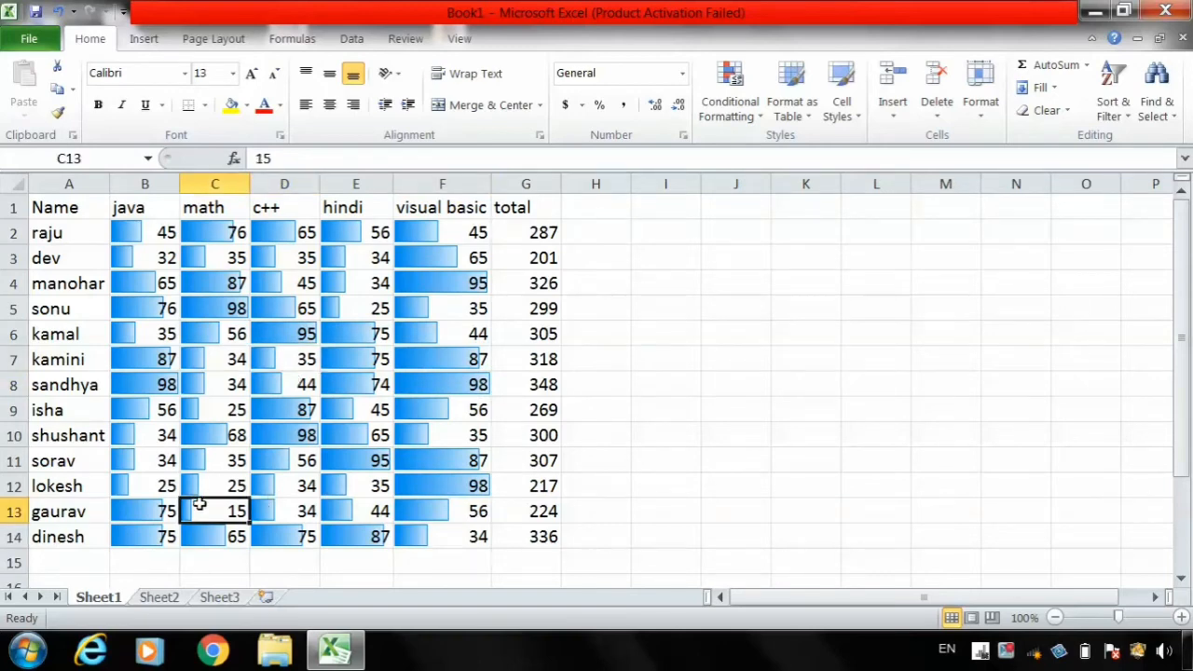
{"action": "key", "text": "ctrl+z"}
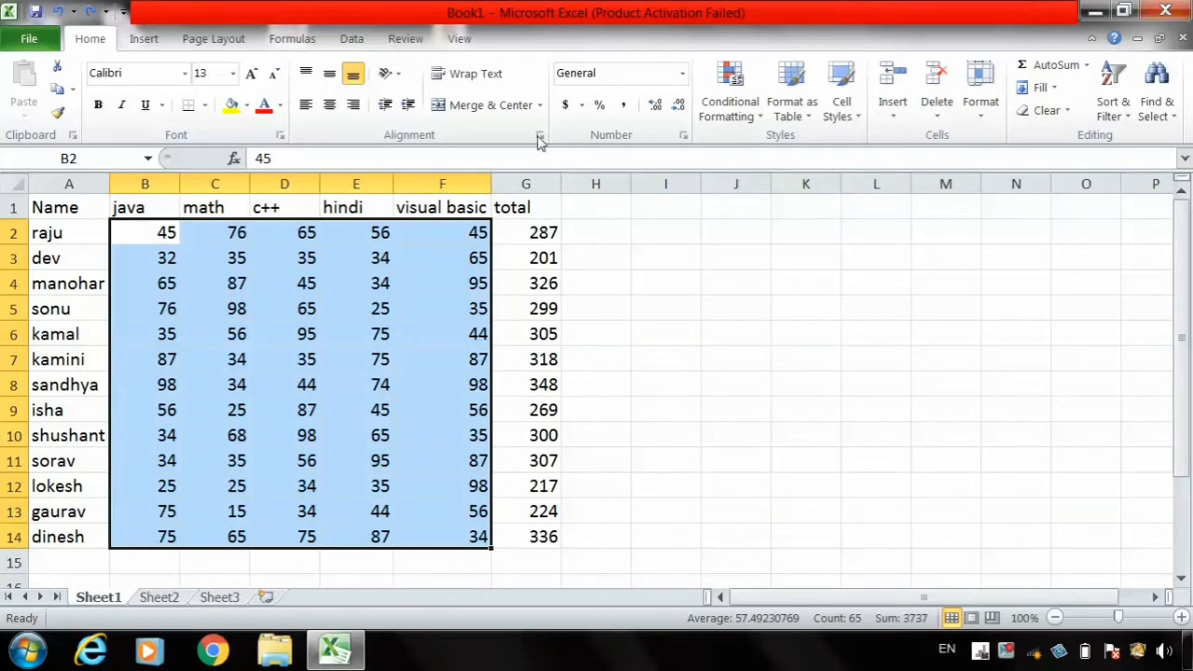
- Apply a custom data bar rule with an orange solid fill to the marks in B2:F14, and undo it
{"action": "left_click", "coordinate": [728, 116]}
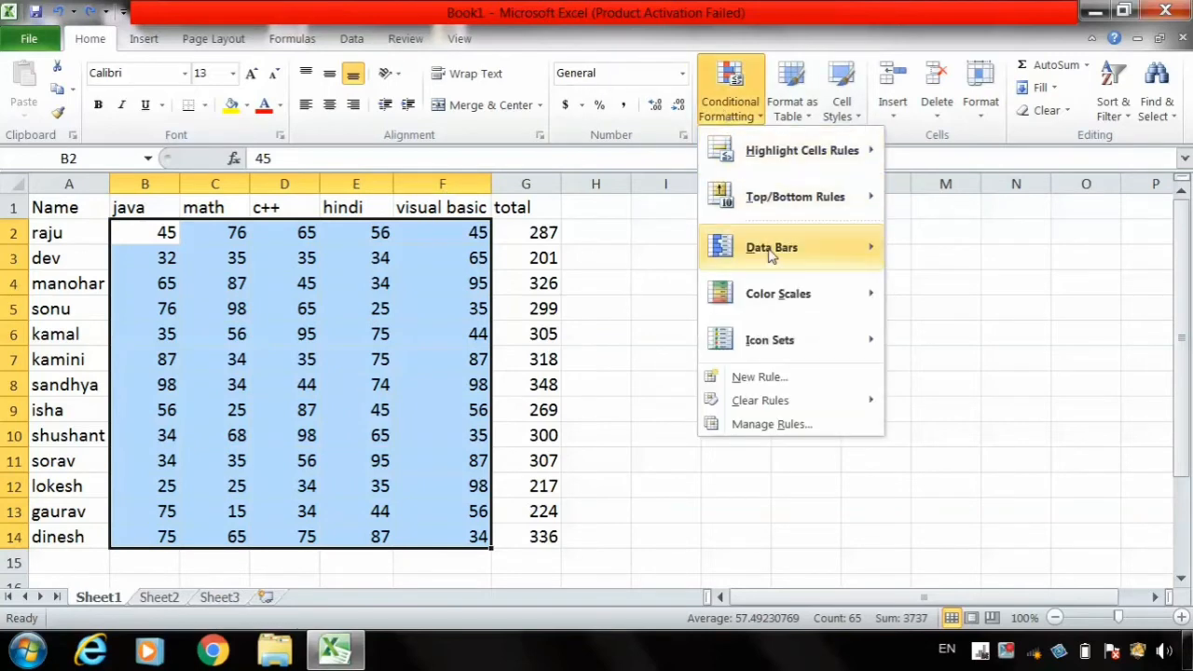
{"action": "mouse_move", "coordinate": [778, 265]}
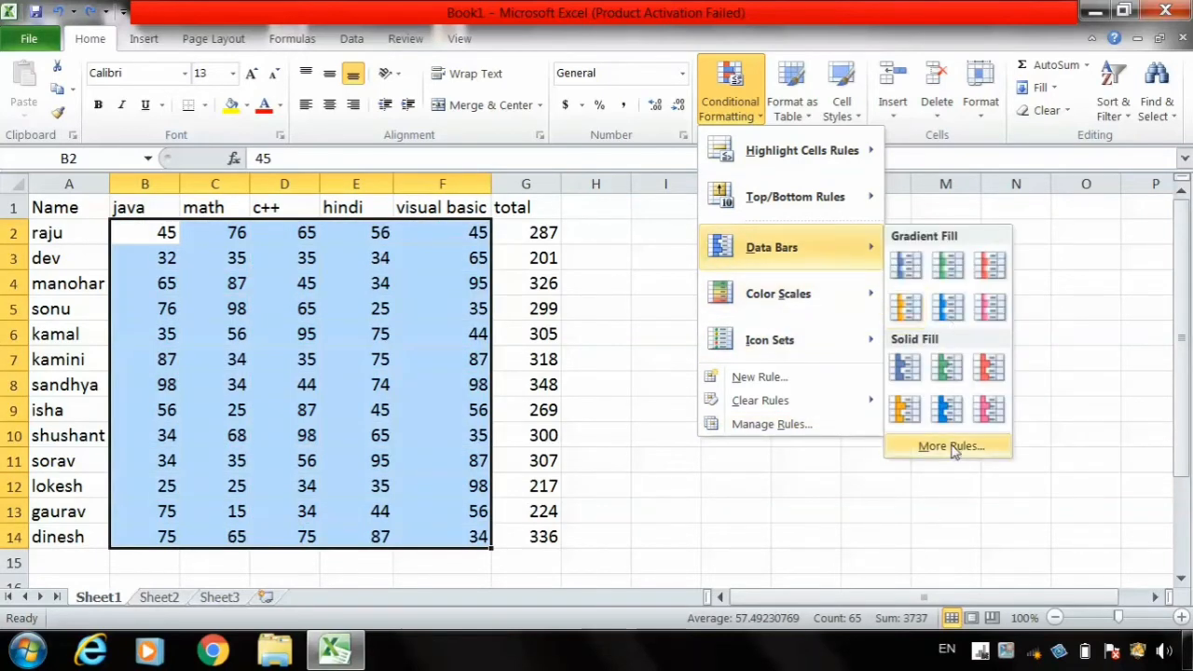
{"action": "left_click", "coordinate": [951, 447]}
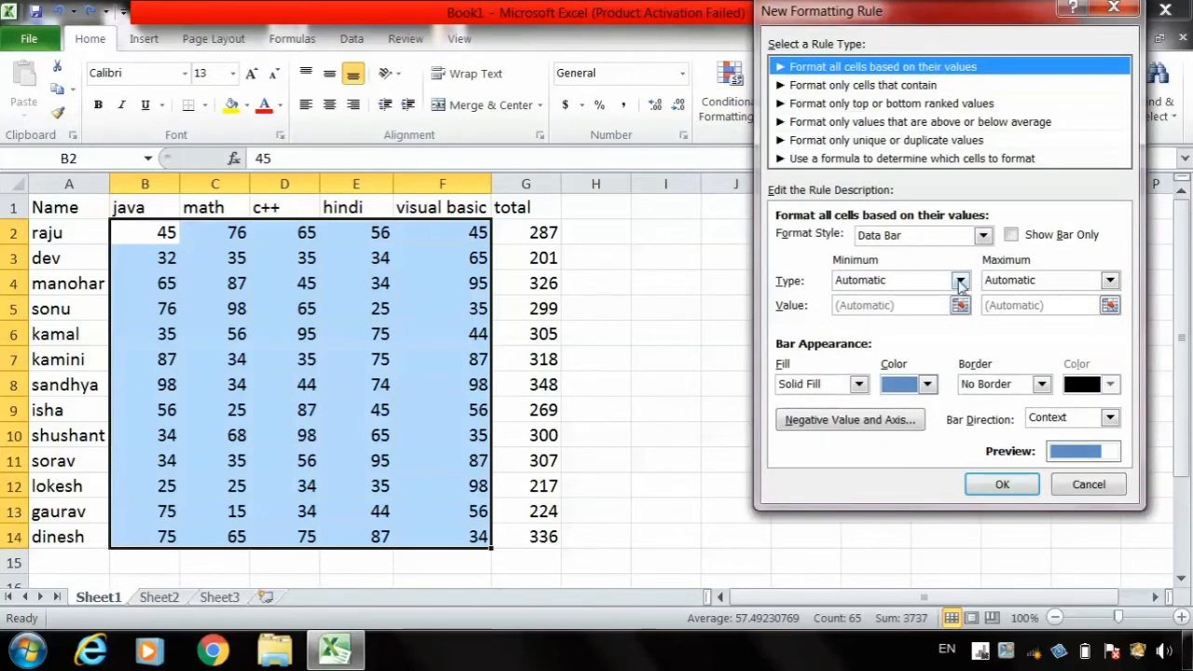
{"action": "left_click", "coordinate": [961, 280]}
{"action": "left_click", "coordinate": [960, 282]}
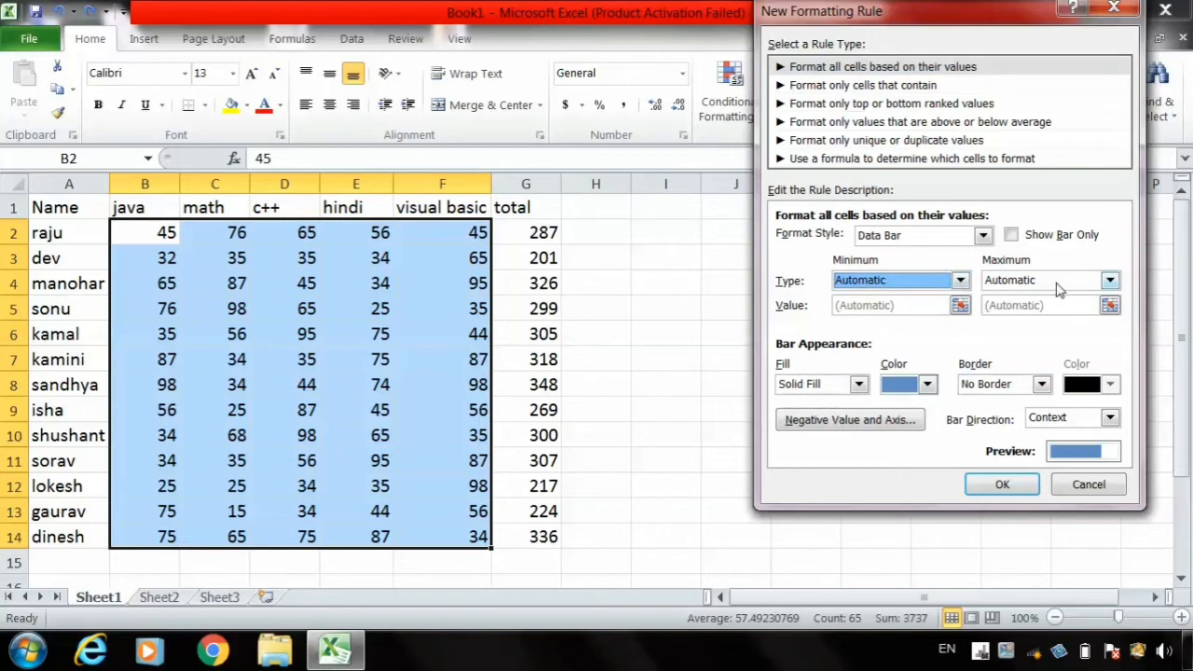
{"action": "left_click", "coordinate": [928, 387]}
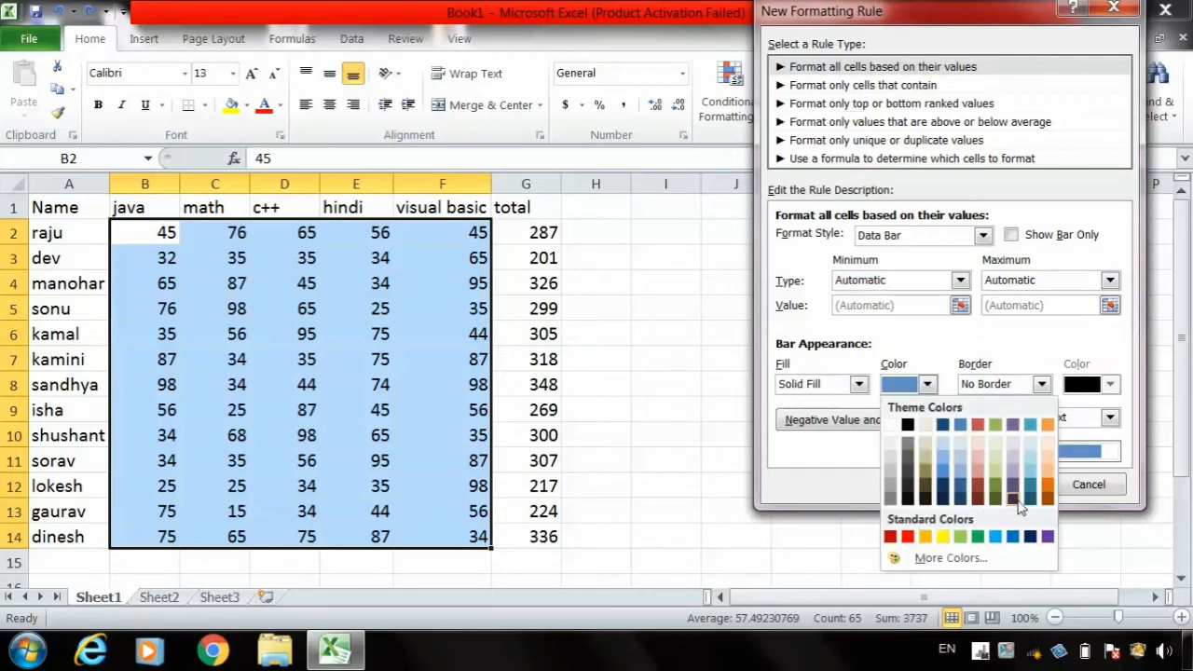
{"action": "left_click", "coordinate": [1048, 489]}
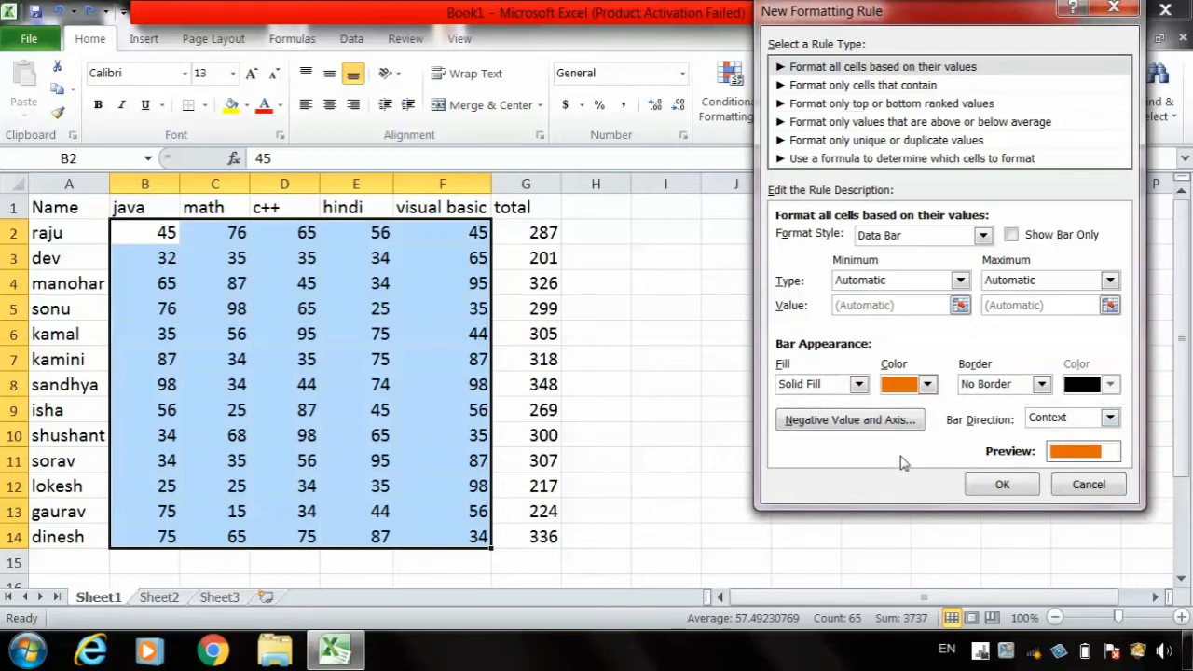
{"action": "left_click", "coordinate": [1014, 490]}
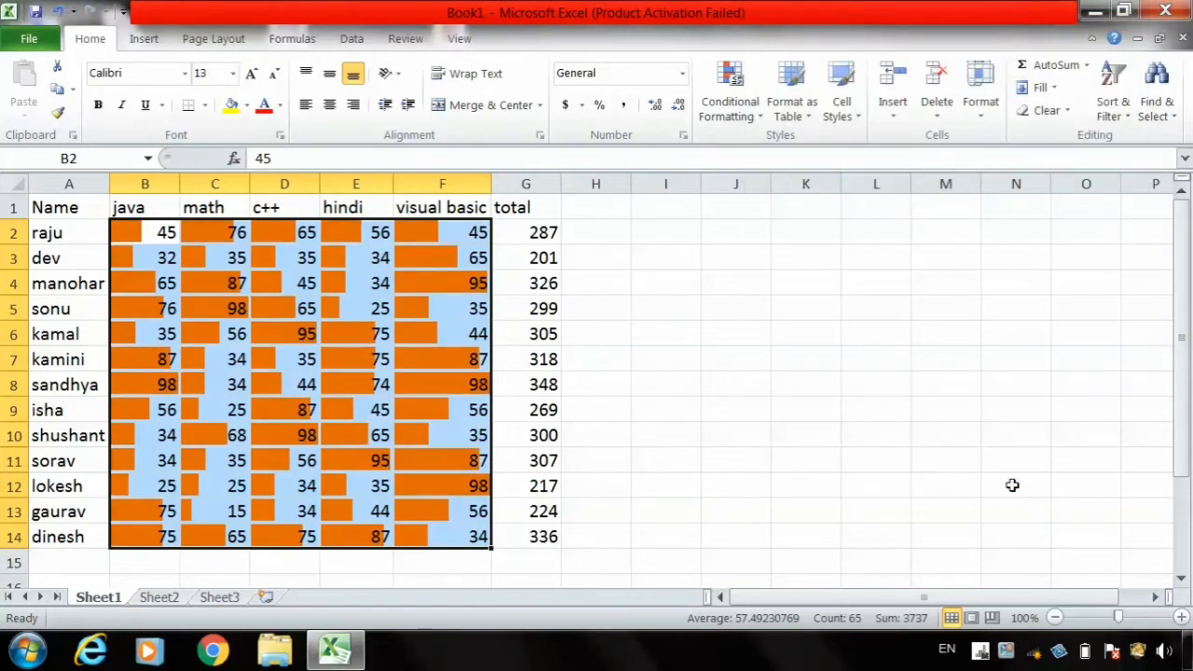
{"action": "key", "text": "ctrl+z"}
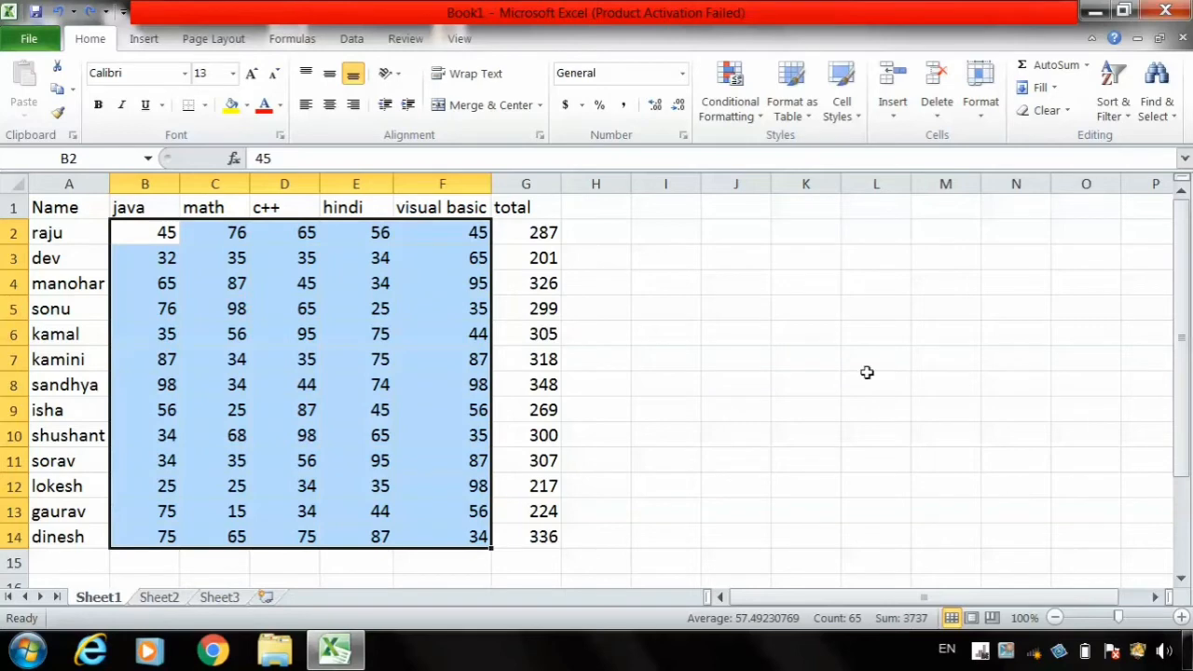
- Start a custom color scale rule for the marks, compare the 2-Color and 3-Color Scale styles, and choose 3-Color Scale
{"action": "left_click", "coordinate": [745, 98]}
{"action": "mouse_move", "coordinate": [773, 257]}
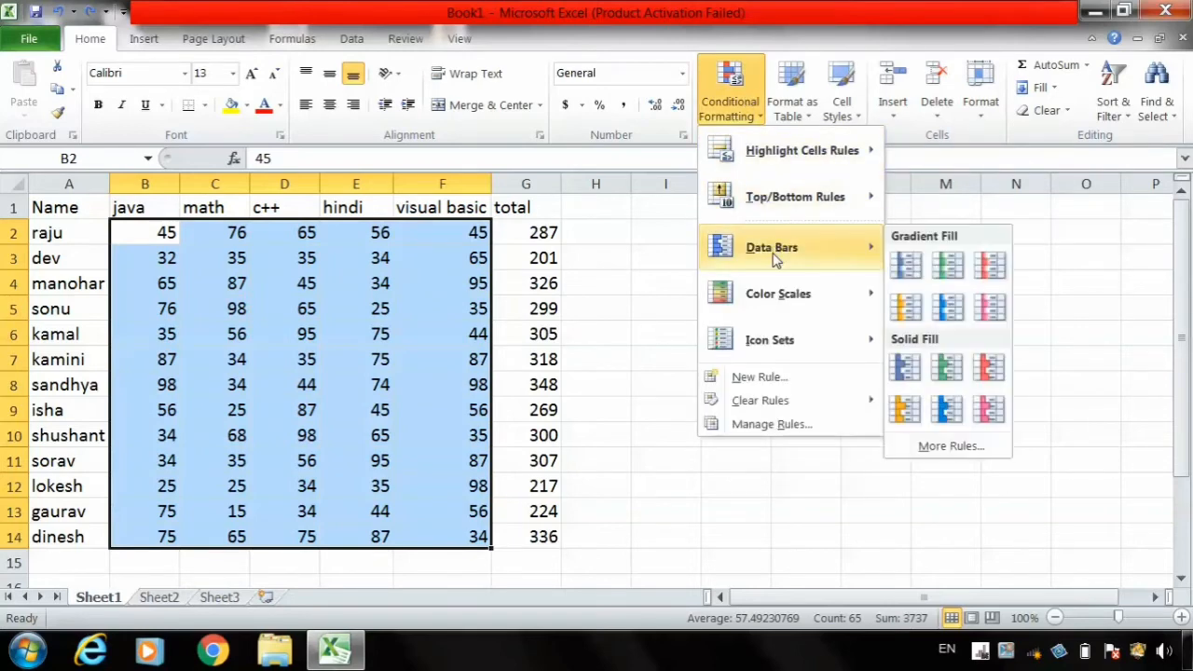
{"action": "mouse_move", "coordinate": [779, 298]}
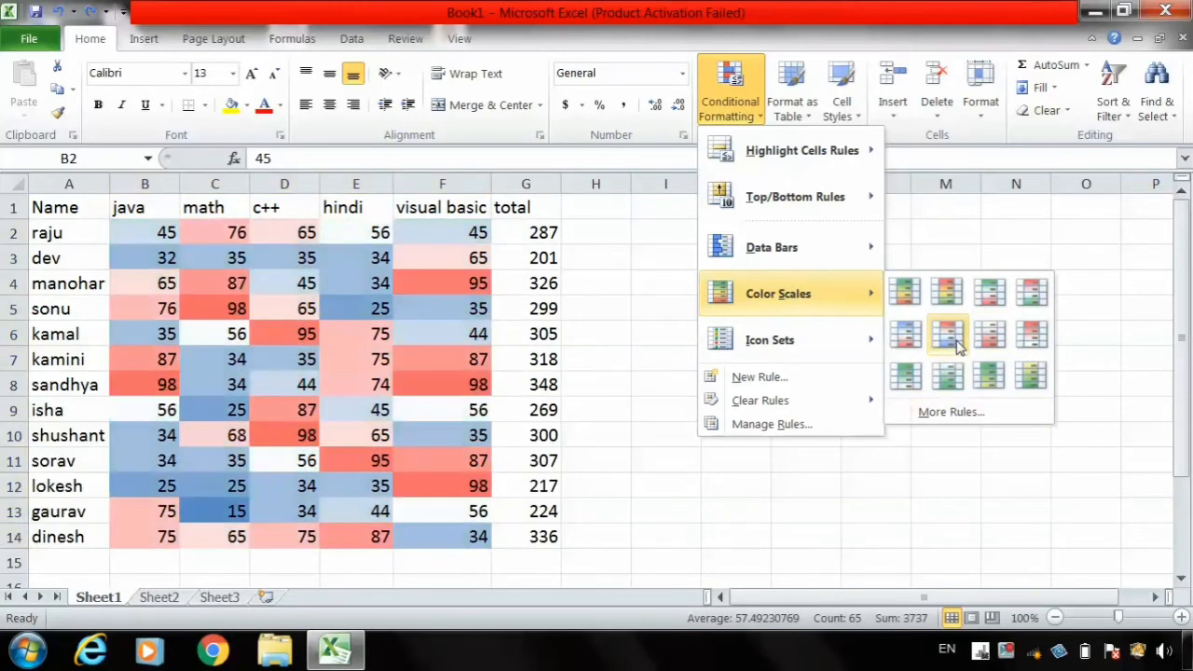
{"action": "left_click", "coordinate": [952, 413]}
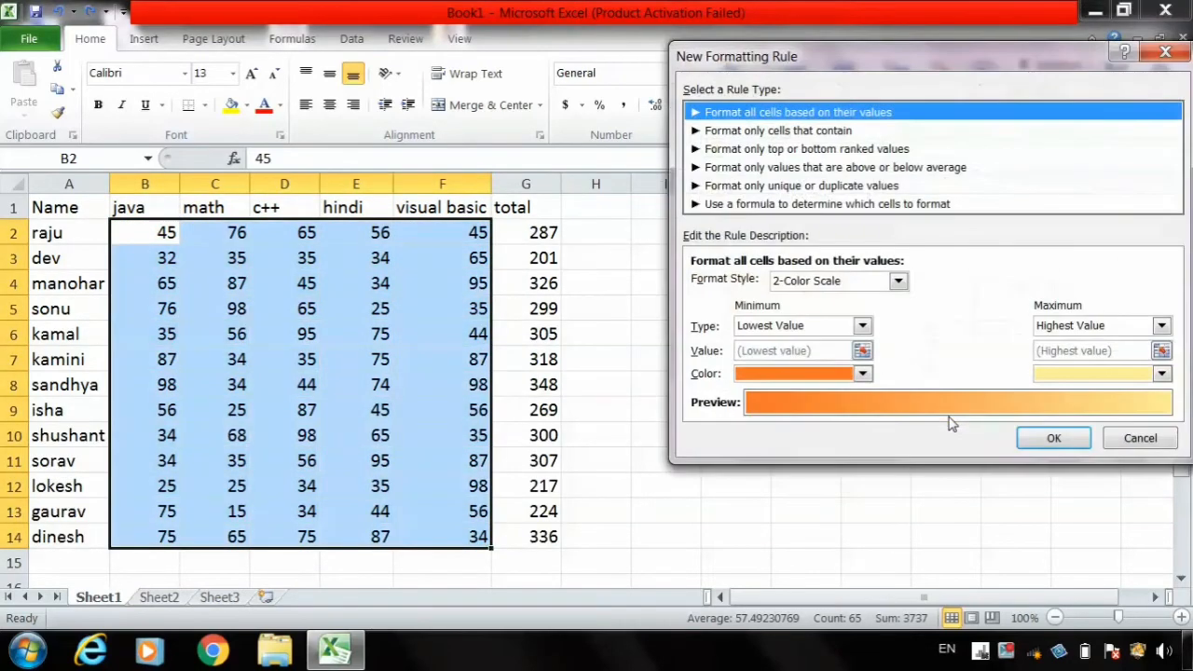
{"action": "left_click", "coordinate": [900, 282]}
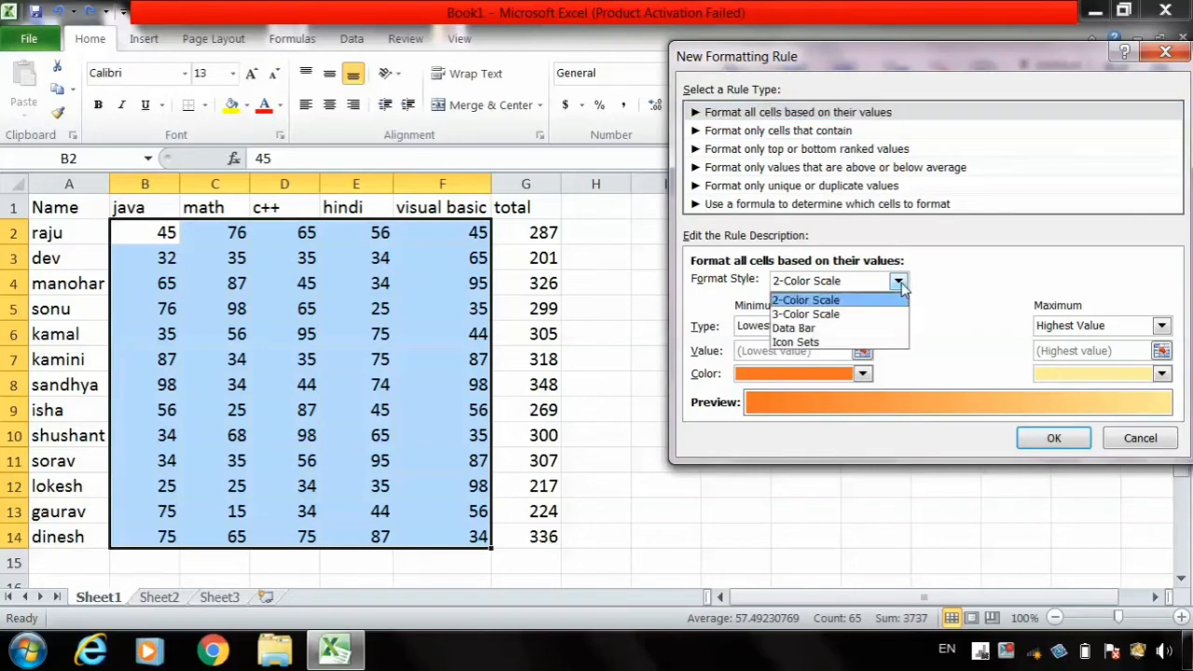
{"action": "left_click", "coordinate": [878, 315]}
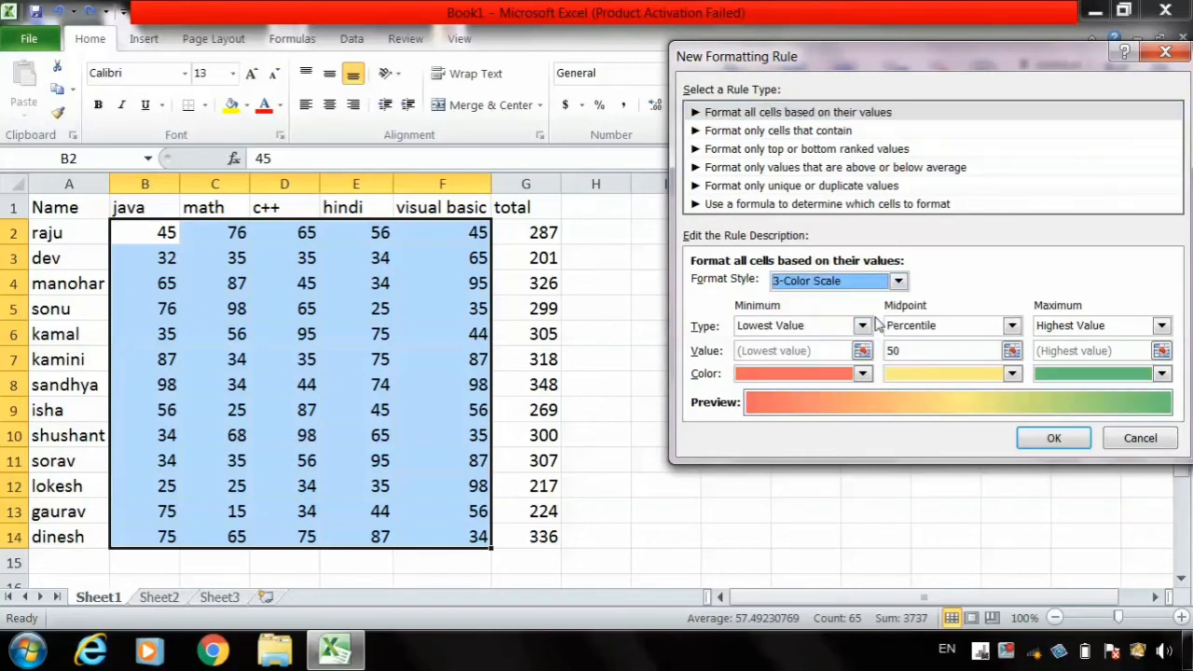
{"action": "left_click", "coordinate": [900, 282]}
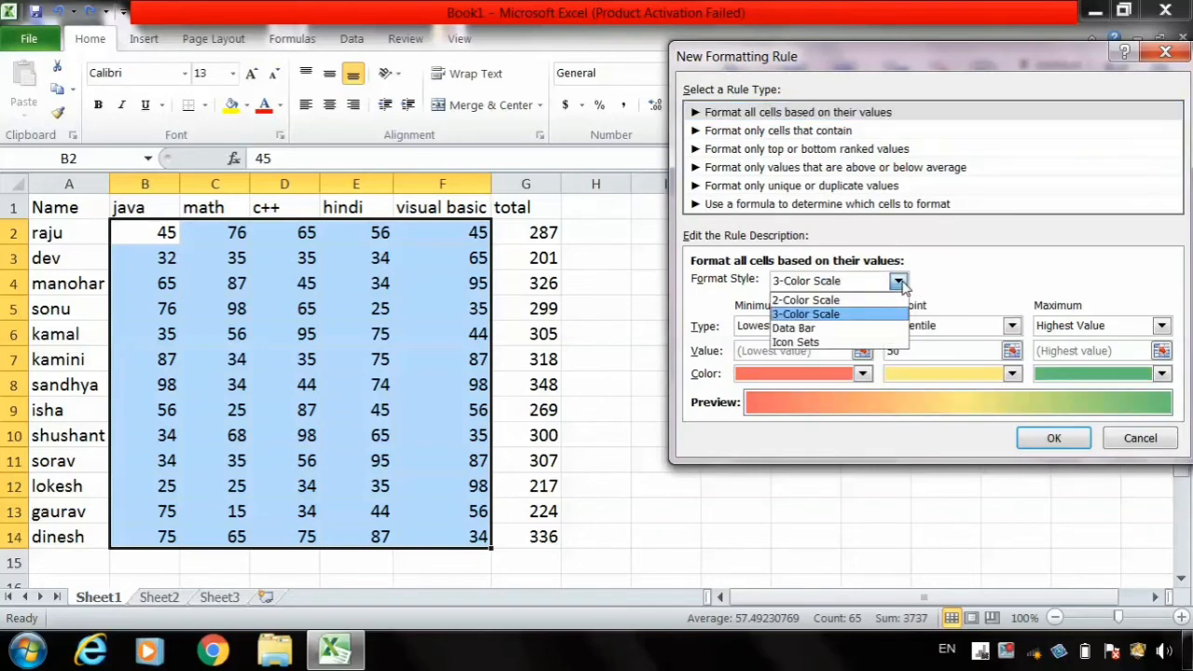
{"action": "left_click", "coordinate": [865, 300]}
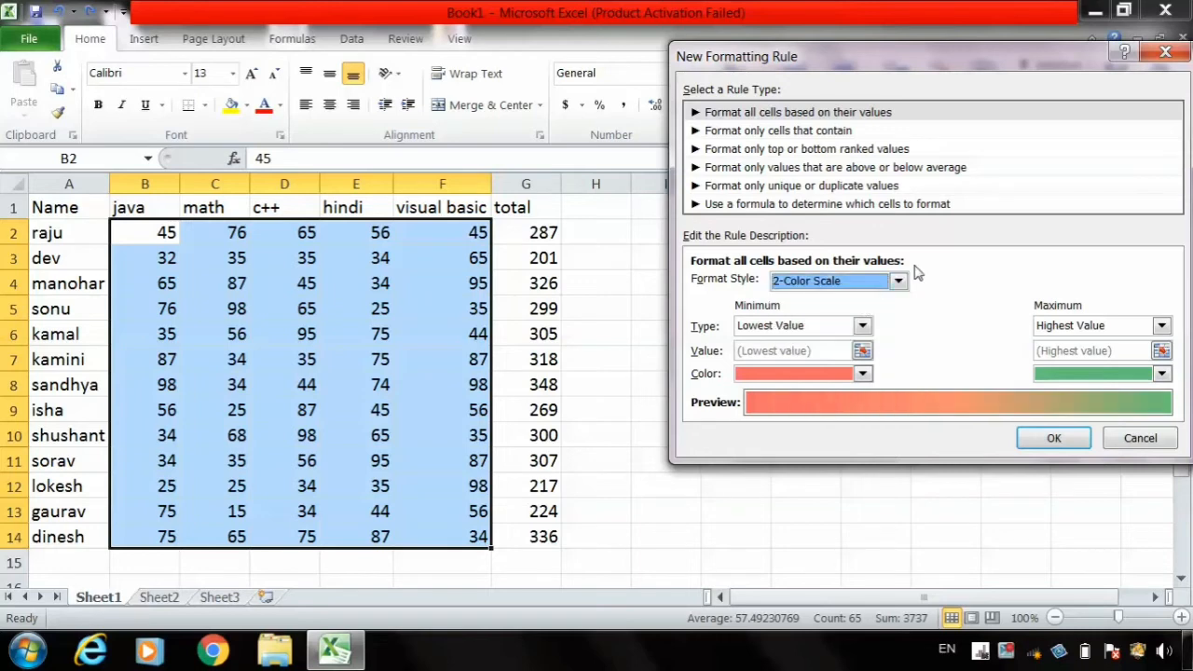
{"action": "left_click", "coordinate": [900, 281]}
{"action": "left_click", "coordinate": [878, 317]}
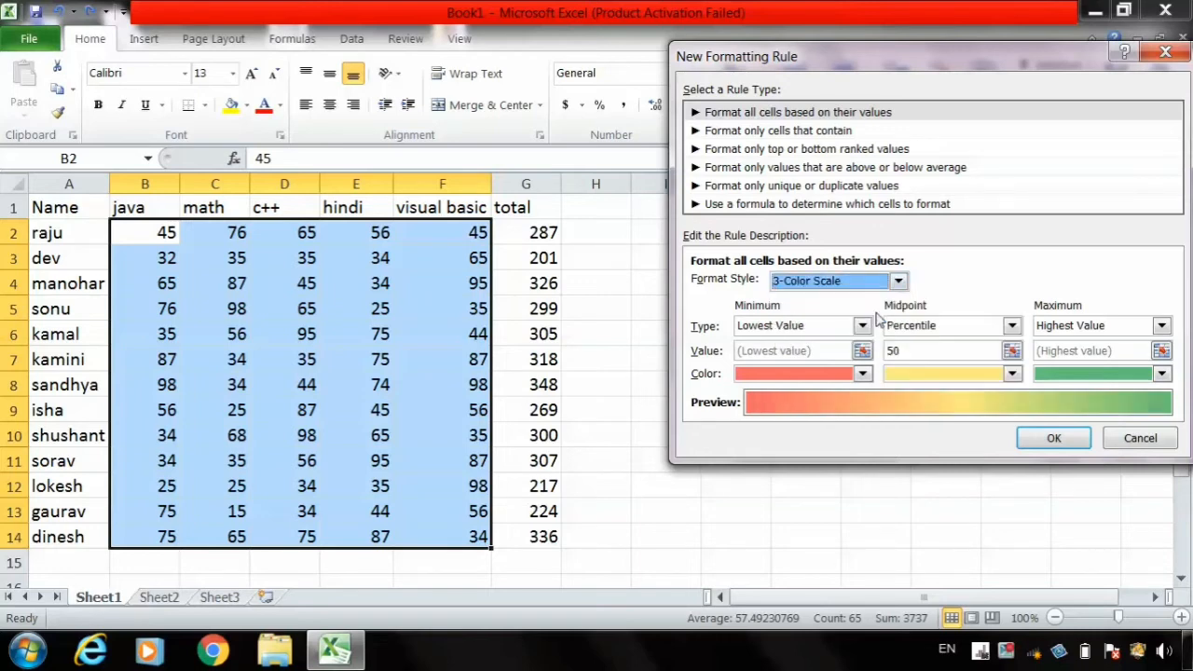
- Apply the 3-Color Scale rule with a light blue minimum color to the marks, and undo it
{"action": "left_click", "coordinate": [863, 376]}
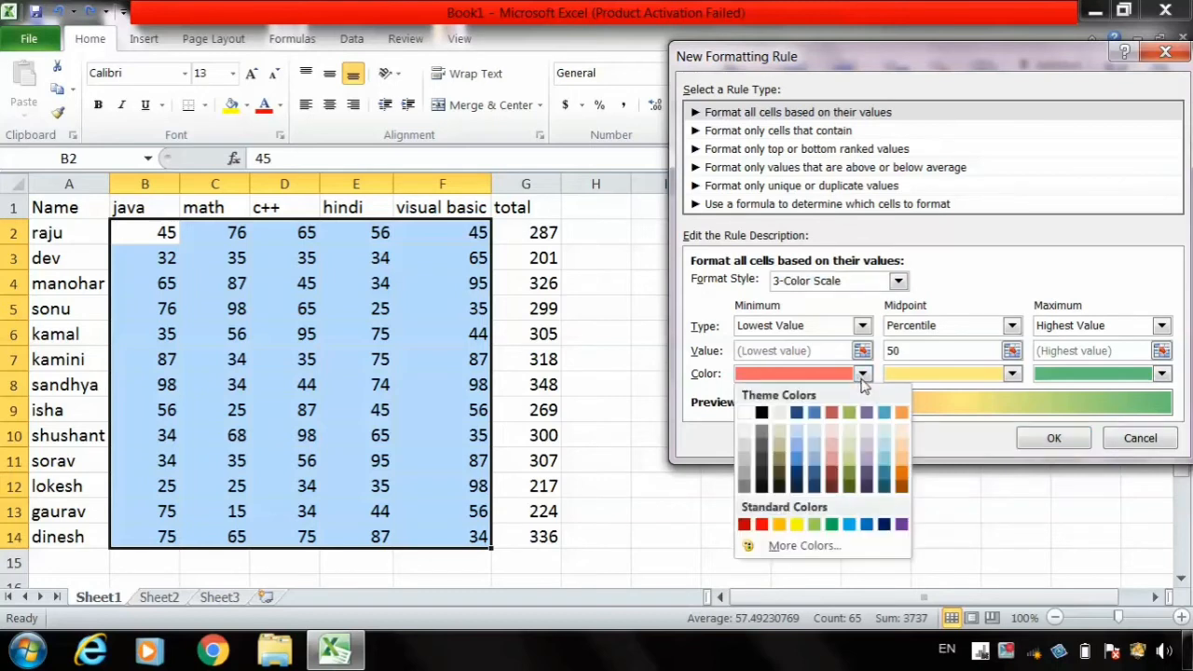
{"action": "left_click", "coordinate": [805, 450]}
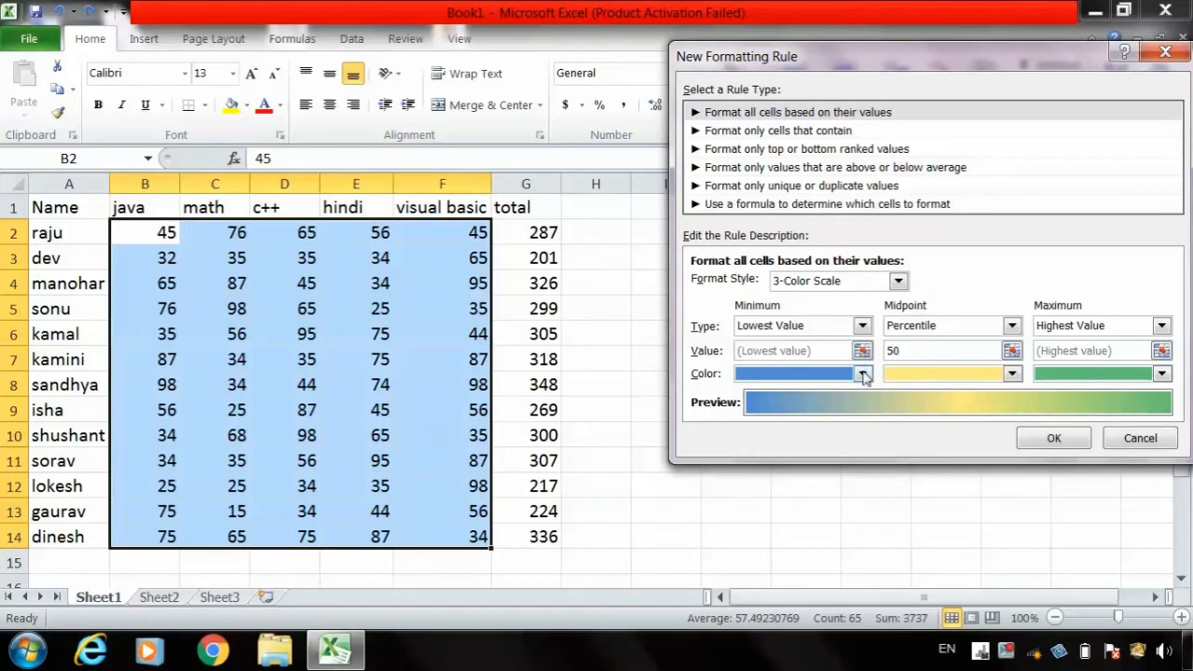
{"action": "left_click", "coordinate": [864, 375]}
{"action": "left_click", "coordinate": [800, 449]}
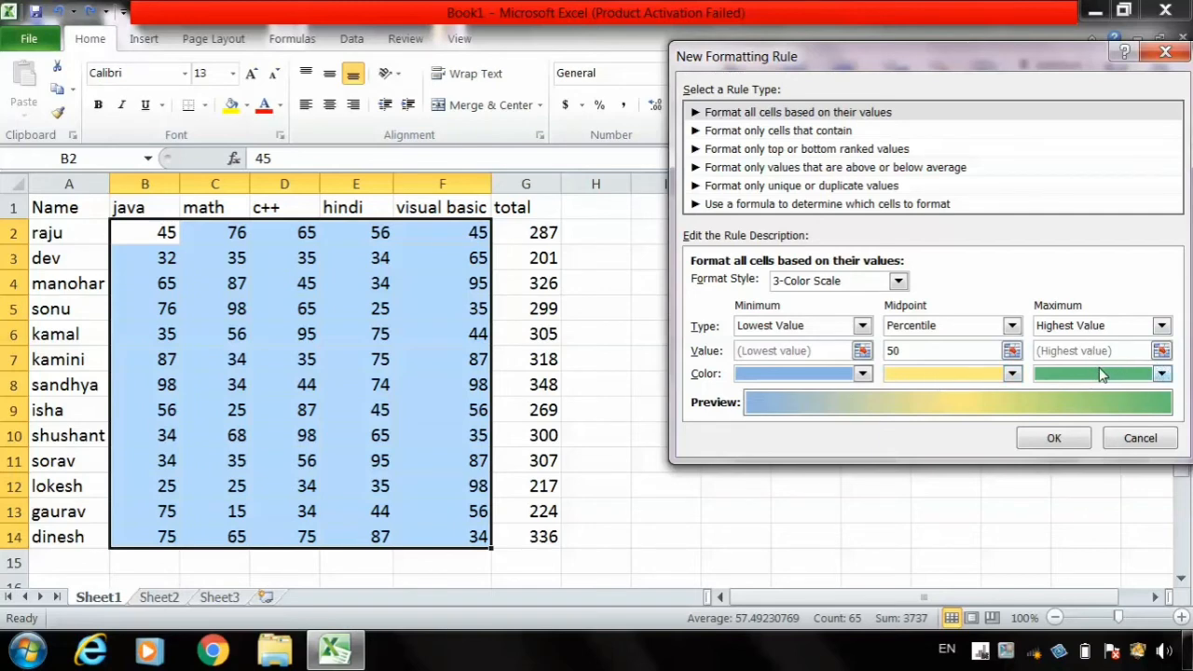
{"action": "left_click", "coordinate": [1054, 439]}
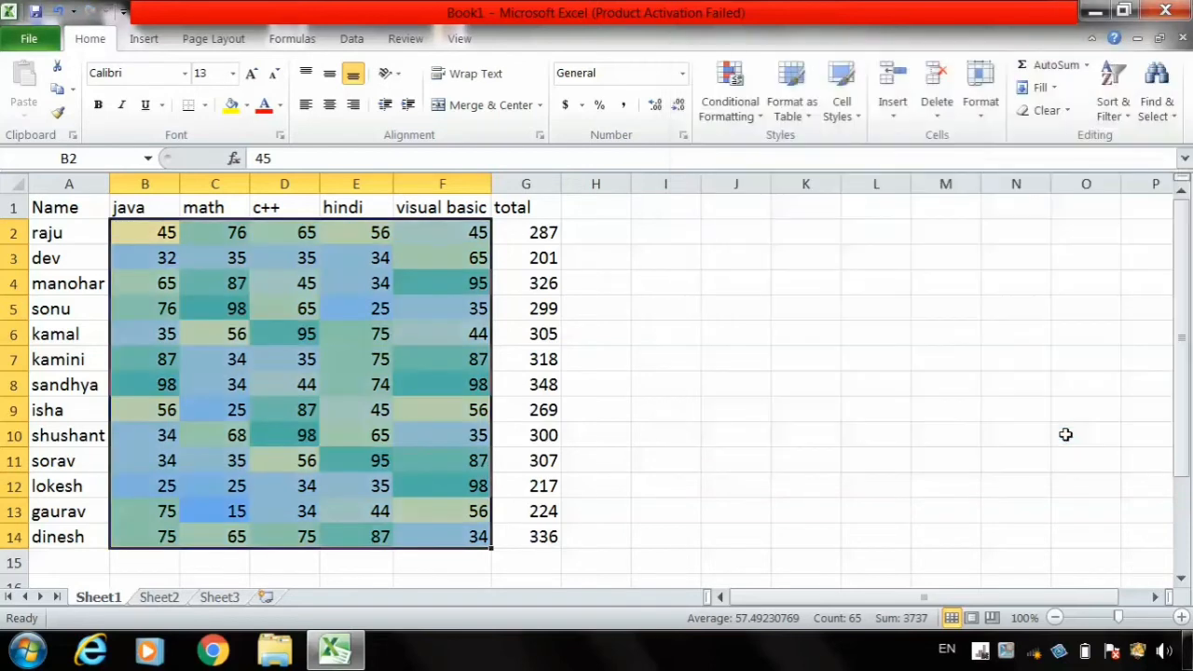
{"action": "left_click", "coordinate": [737, 420]}
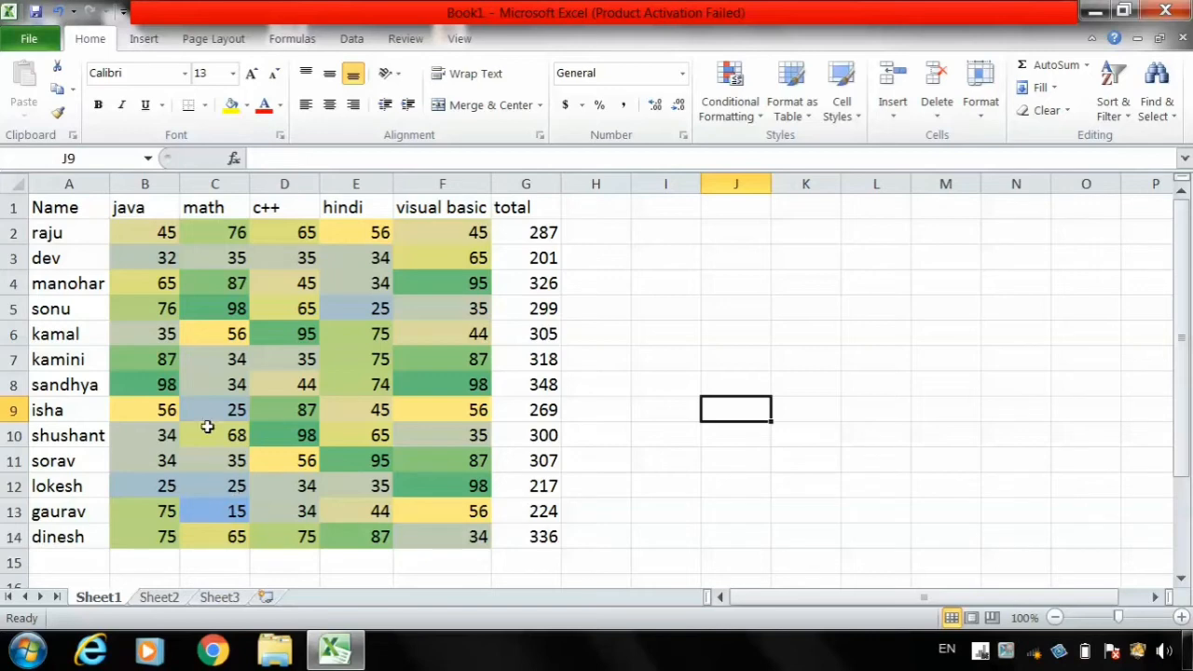
{"action": "key", "text": "ctrl+z"}
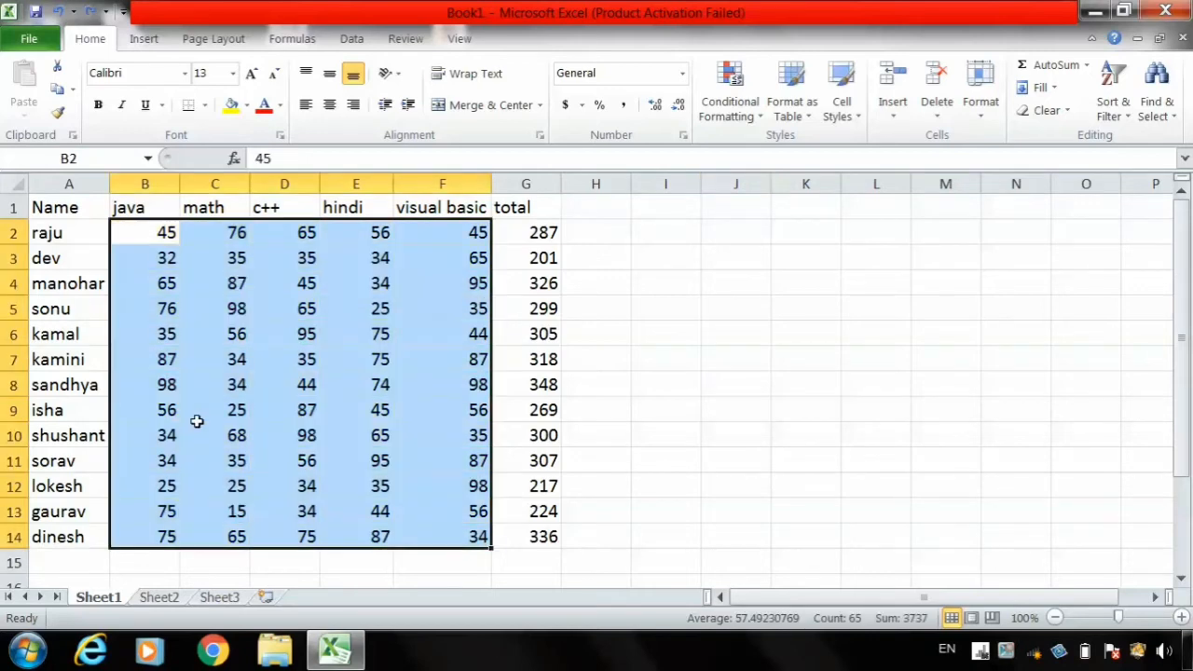
- Apply the 5 Quarters icon set to the marks in B2:F14, and undo it
{"action": "left_click", "coordinate": [737, 100]}
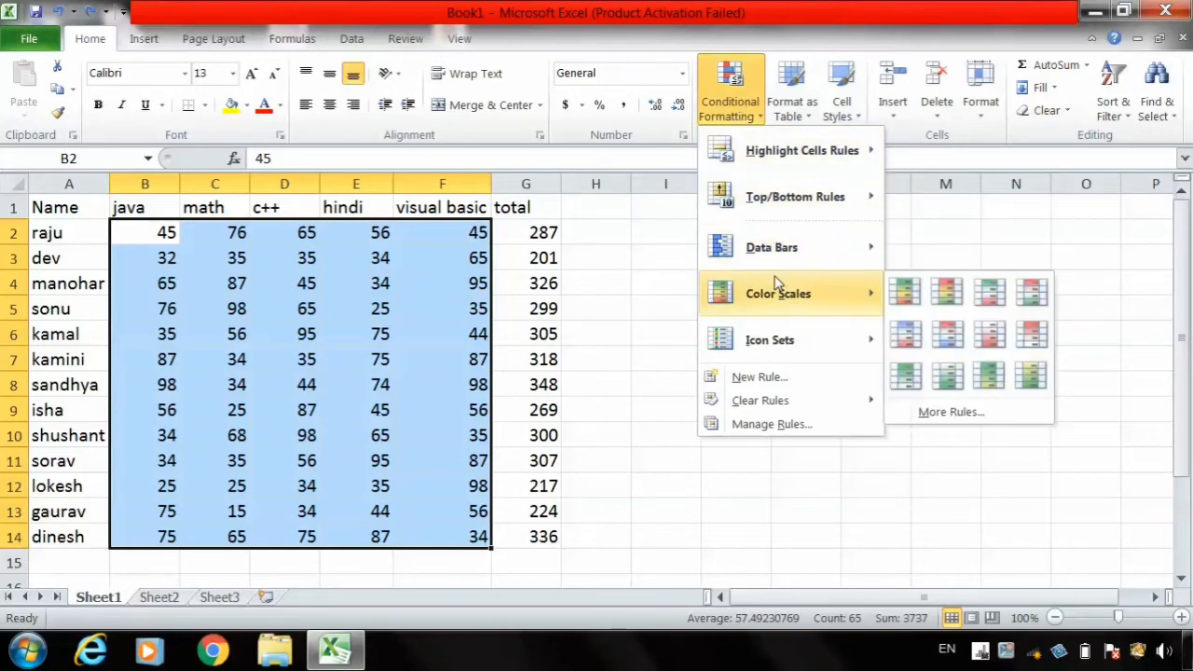
{"action": "mouse_move", "coordinate": [832, 348]}
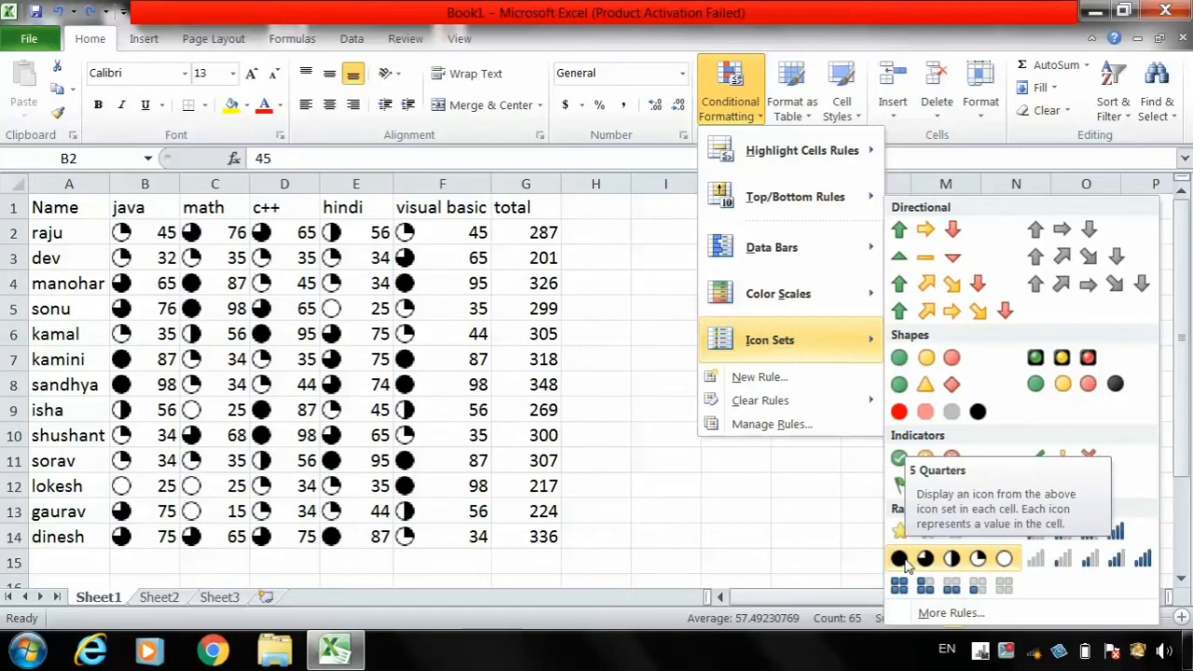
{"action": "left_click", "coordinate": [903, 560]}
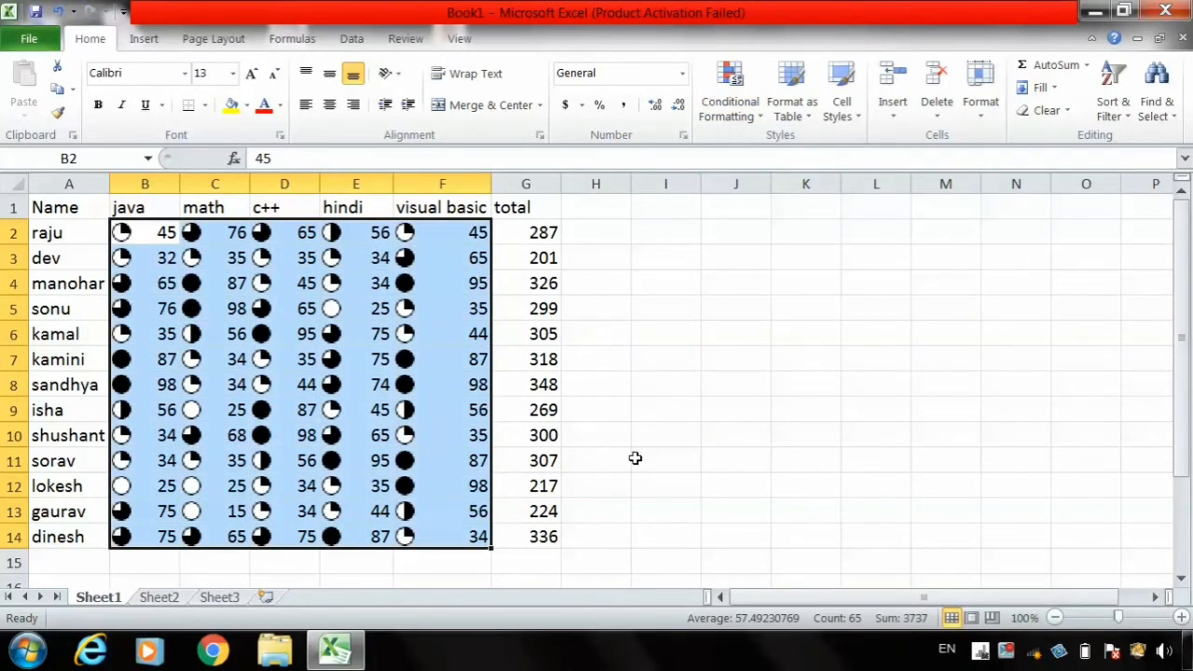
{"action": "key", "text": "ctrl+z"}
- Start a custom icon set rule for the marks using the five-level signal bar icon style
{"action": "left_click", "coordinate": [730, 98]}
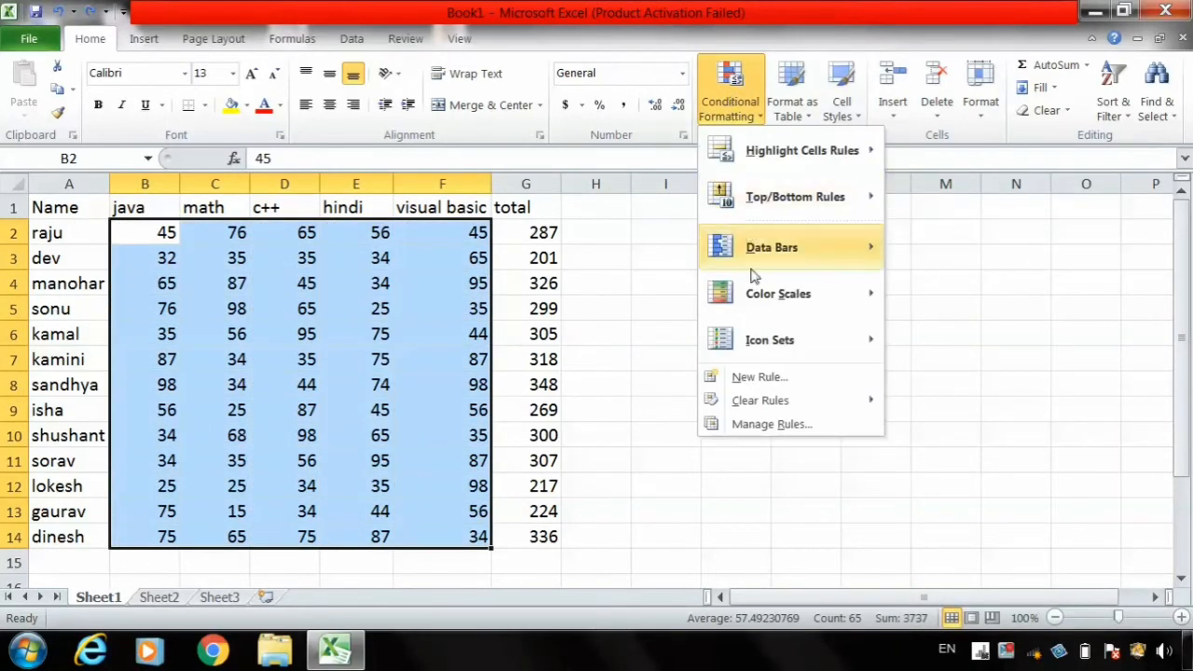
{"action": "mouse_move", "coordinate": [775, 336]}
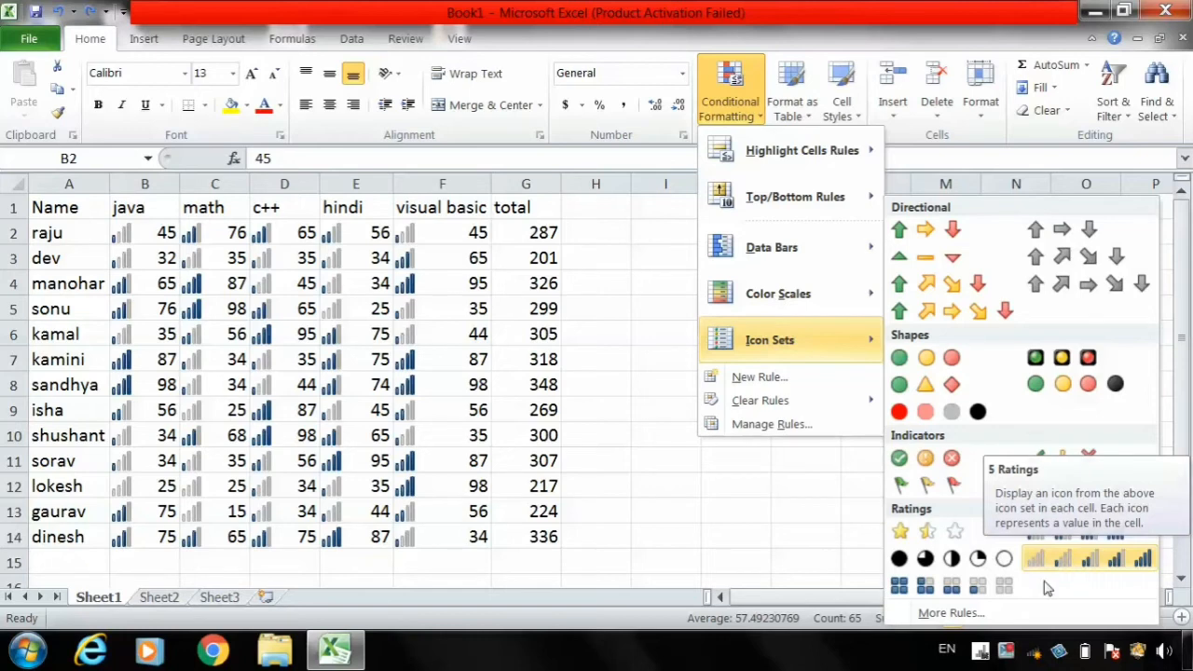
{"action": "left_click", "coordinate": [948, 614]}
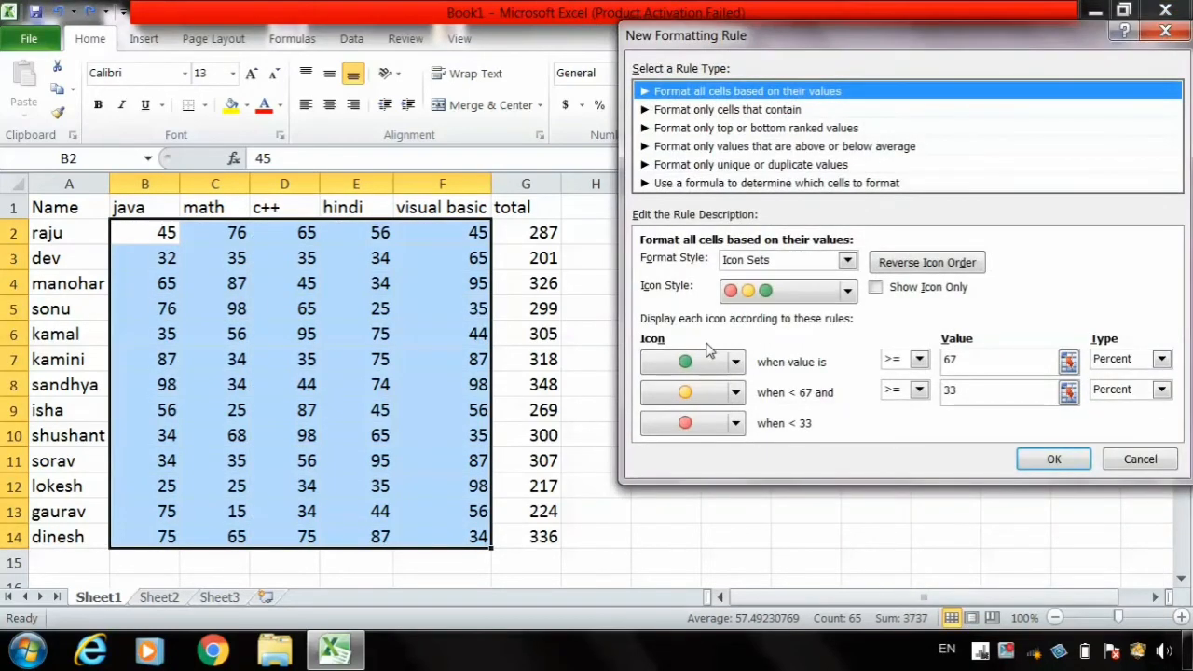
{"action": "left_click", "coordinate": [848, 291]}
{"action": "left_click_drag", "start_coordinate": [852, 373], "coordinate": [850, 440]}
{"action": "left_click", "coordinate": [774, 407]}
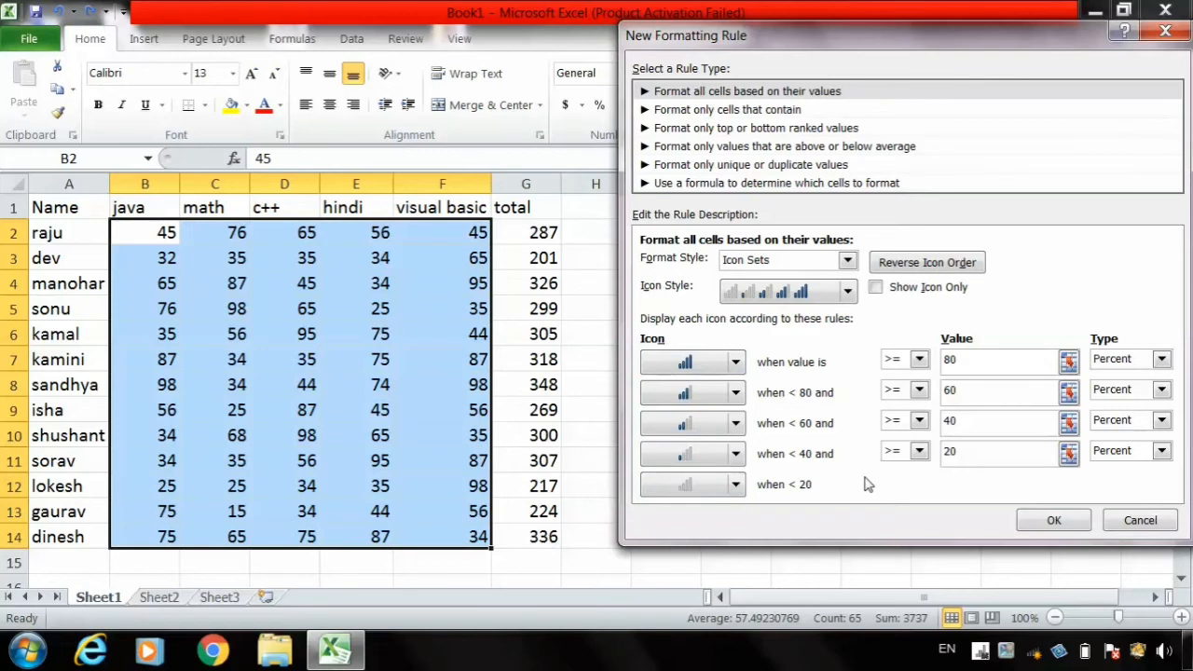
- Set the lowest icon threshold to 25 percent and apply the icon set rule to the marks
{"action": "left_click", "coordinate": [958, 451]}
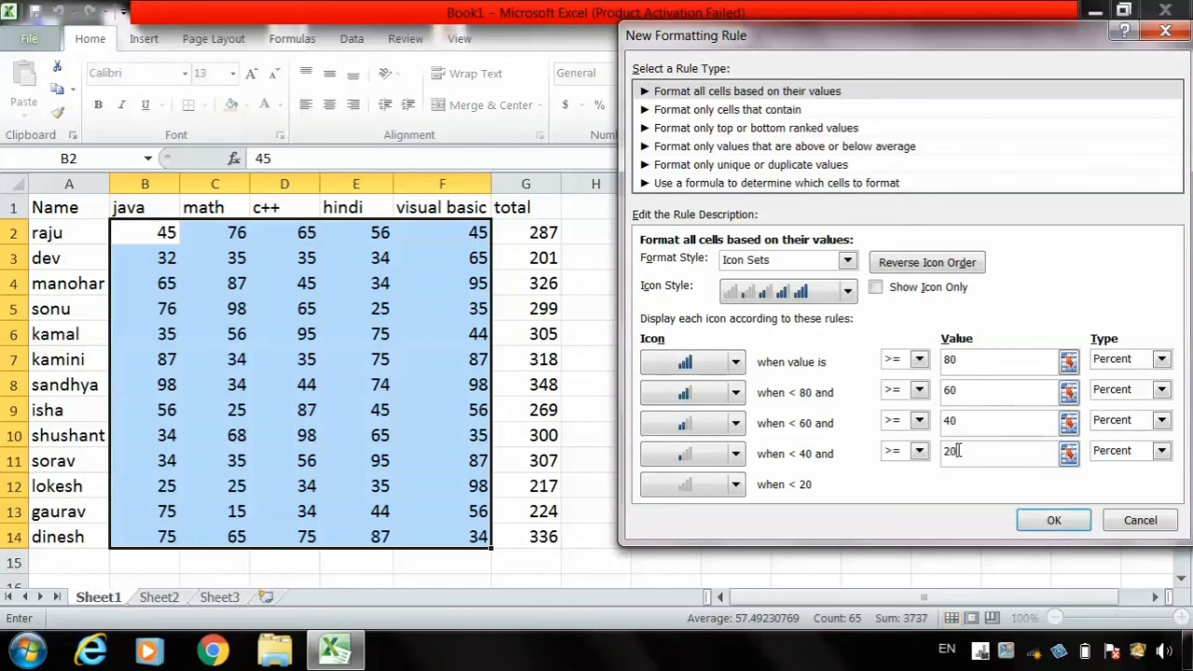
{"action": "key", "text": "BackSpace"}
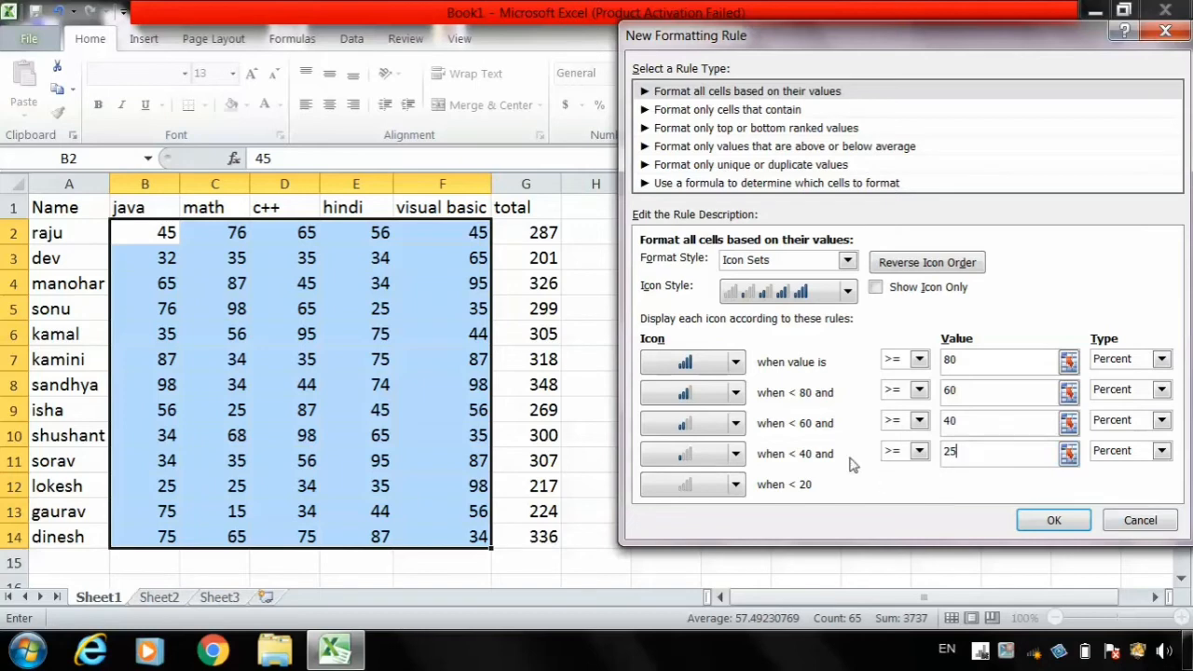
{"action": "left_click", "coordinate": [995, 421]}
{"action": "left_click", "coordinate": [965, 426]}
{"action": "left_click", "coordinate": [1052, 522]}
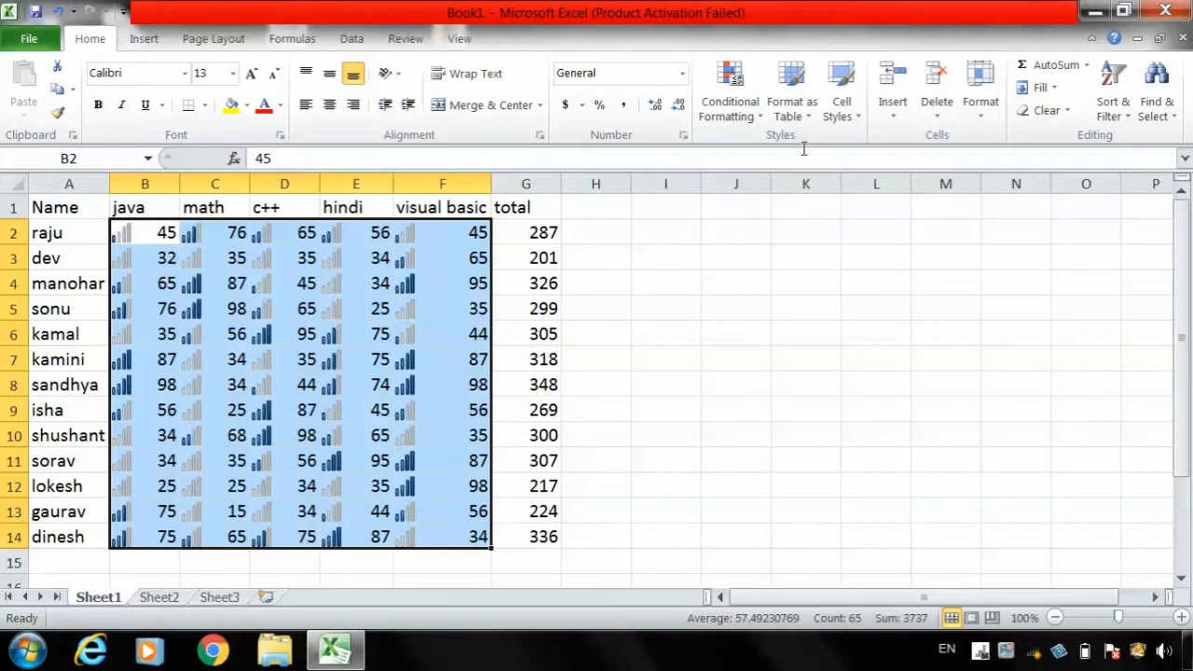
- Preview the preset five-level signal bar icon set on the marks in B2:F14
{"action": "left_click", "coordinate": [733, 112]}
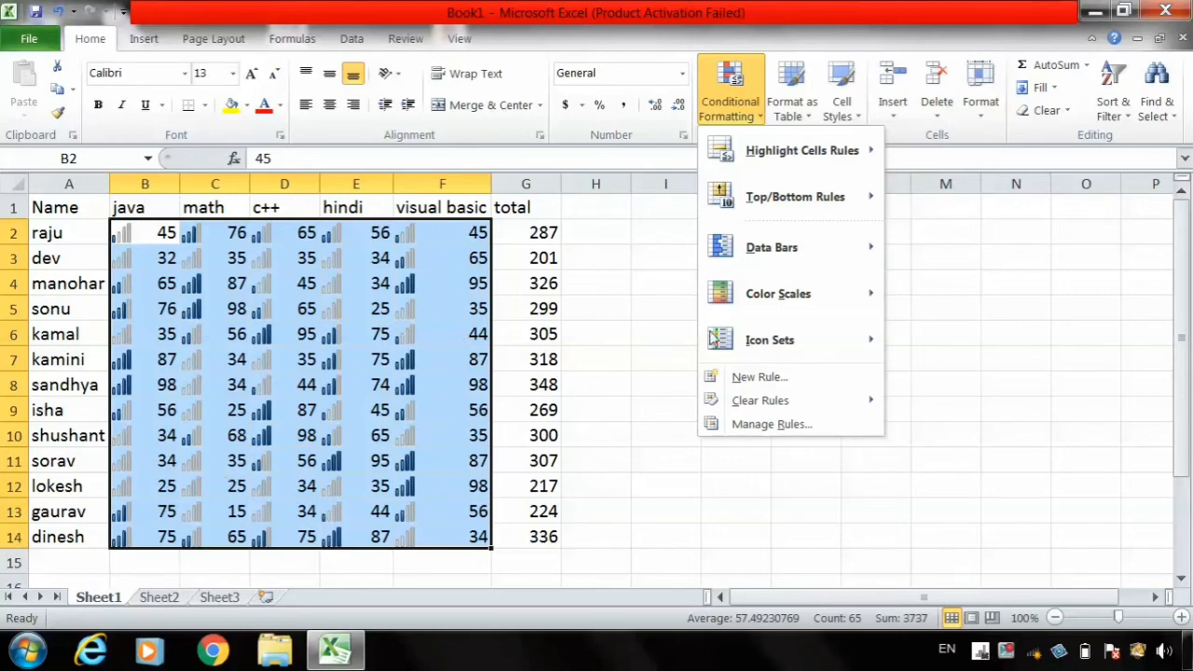
{"action": "mouse_move", "coordinate": [764, 345]}
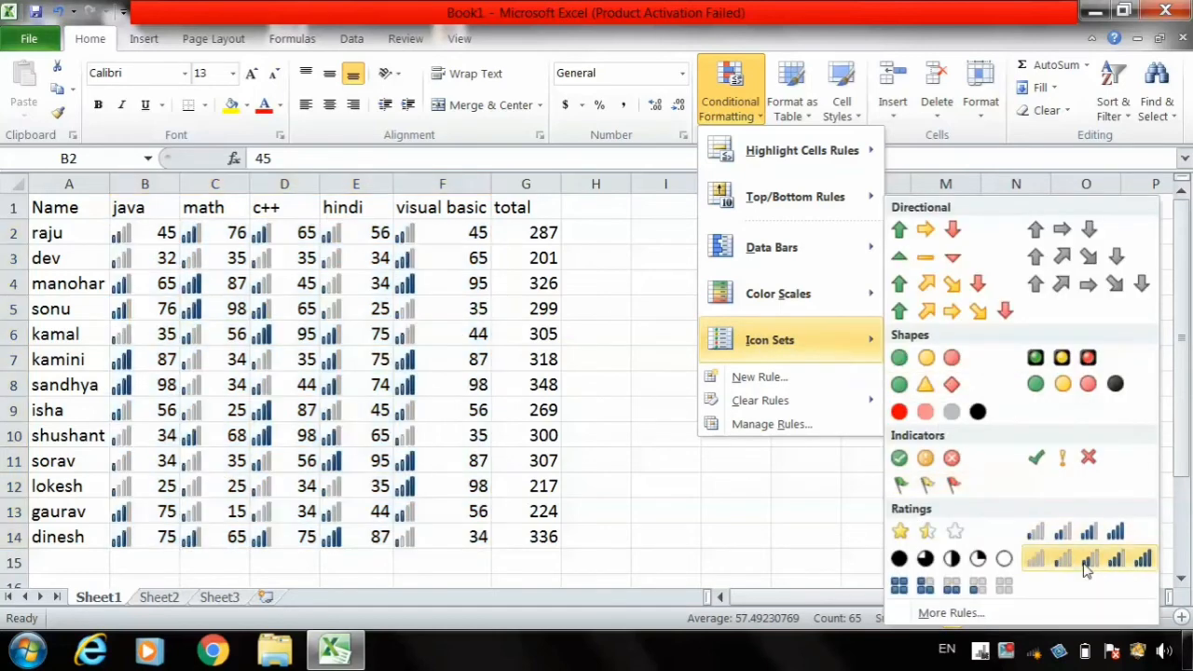
{"action": "left_click", "coordinate": [1083, 563]}
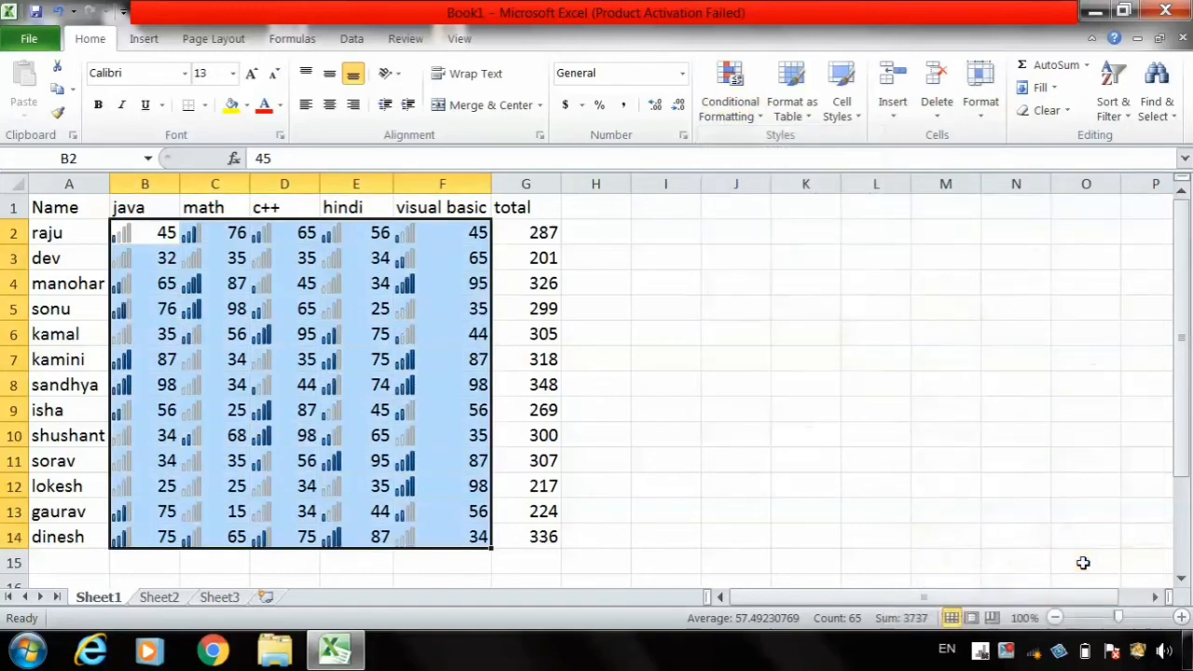
{"action": "left_click", "coordinate": [731, 89]}
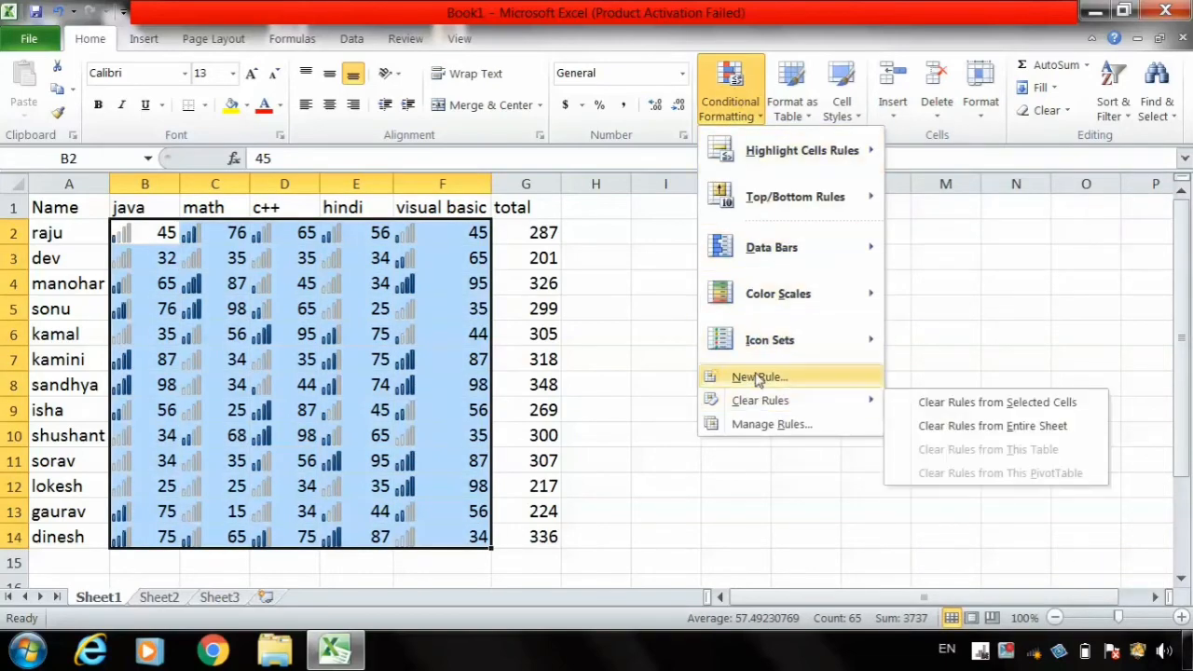
{"action": "mouse_move", "coordinate": [813, 351]}
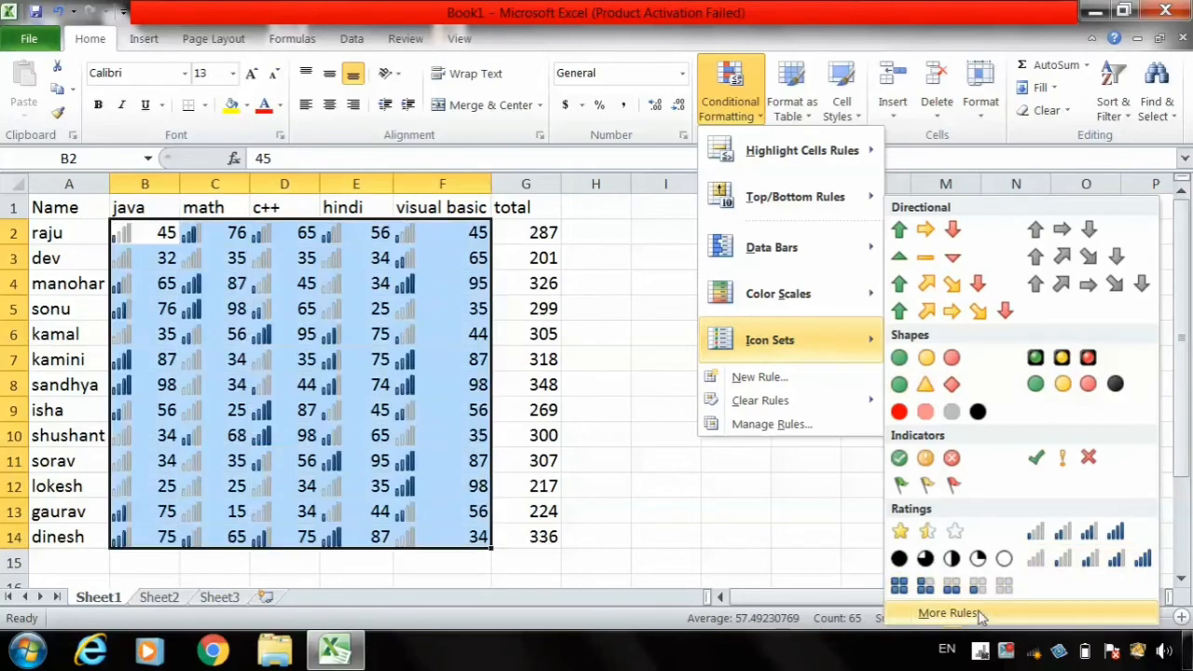
{"action": "left_click", "coordinate": [948, 614]}
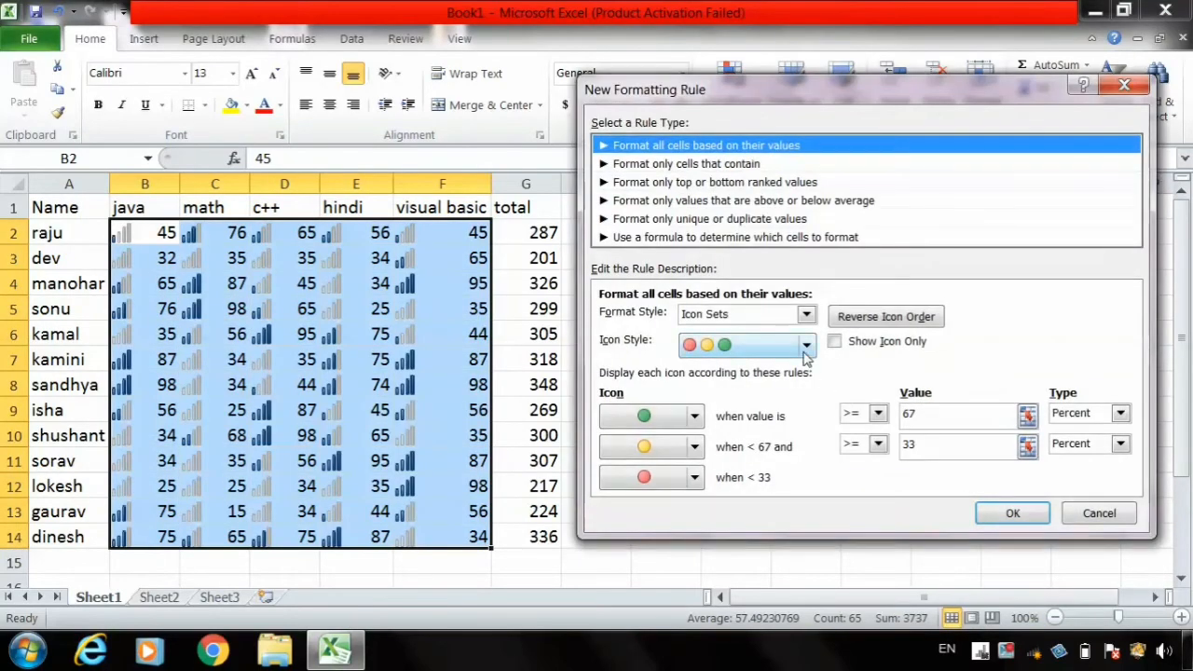
{"action": "left_click", "coordinate": [806, 346]}
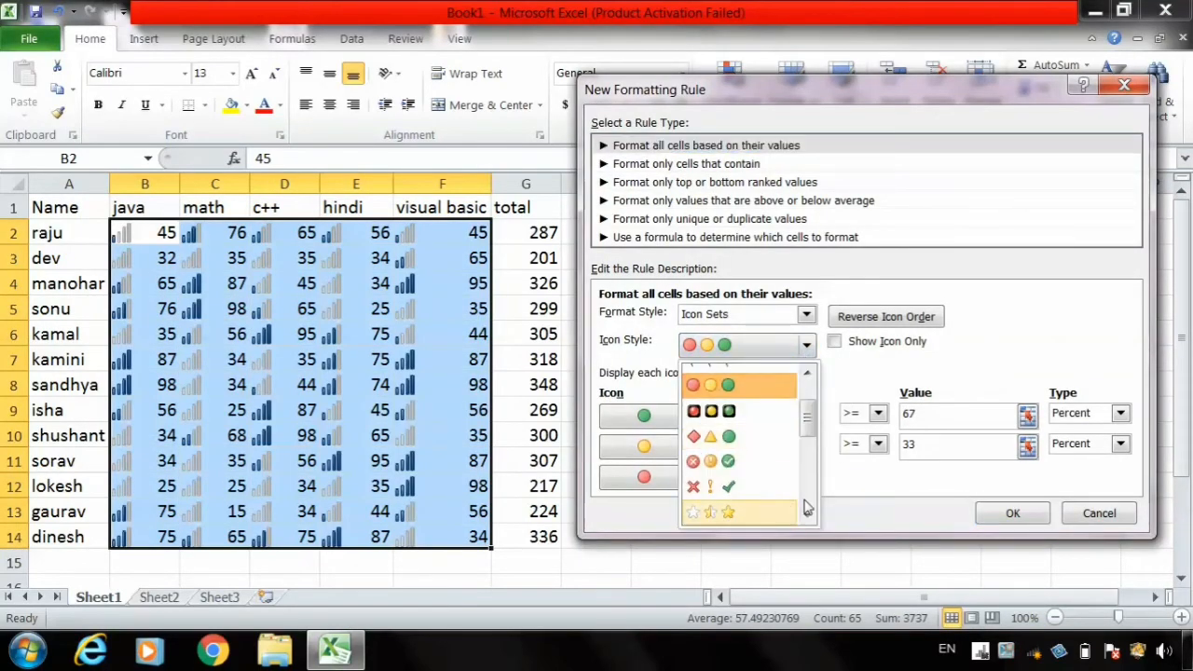
{"action": "scroll", "coordinate": [806, 508], "scroll_direction": "down", "scroll_amount": 2}
{"action": "scroll", "coordinate": [804, 503], "scroll_direction": "down", "scroll_amount": 2}
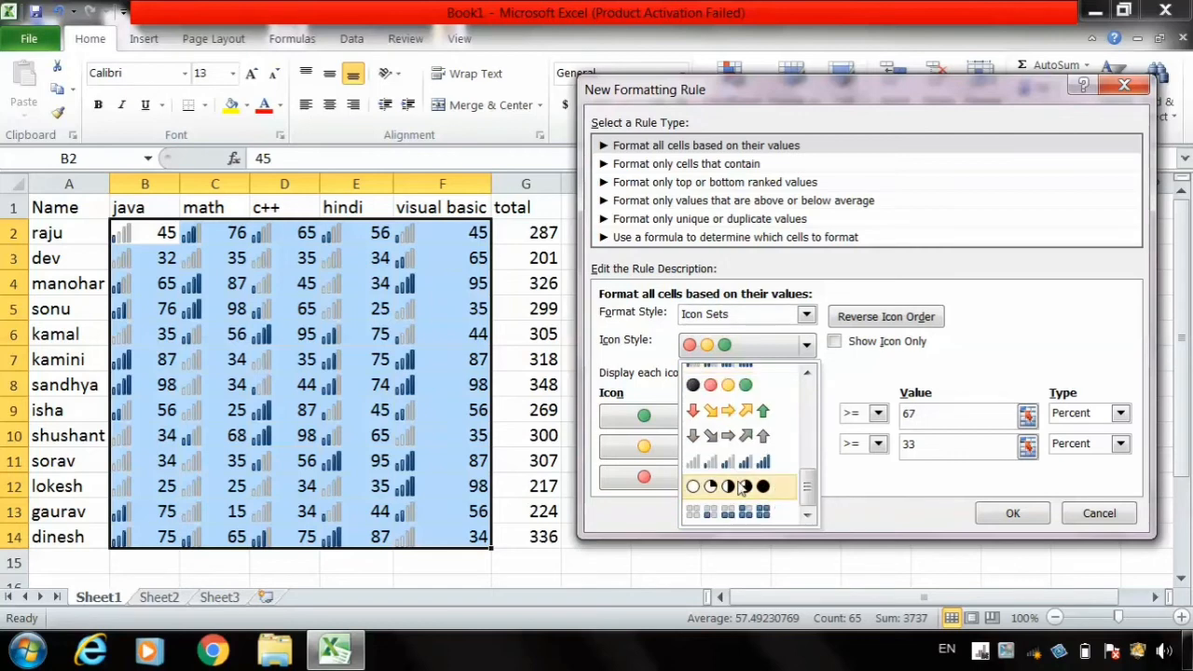
{"action": "left_click", "coordinate": [734, 471]}
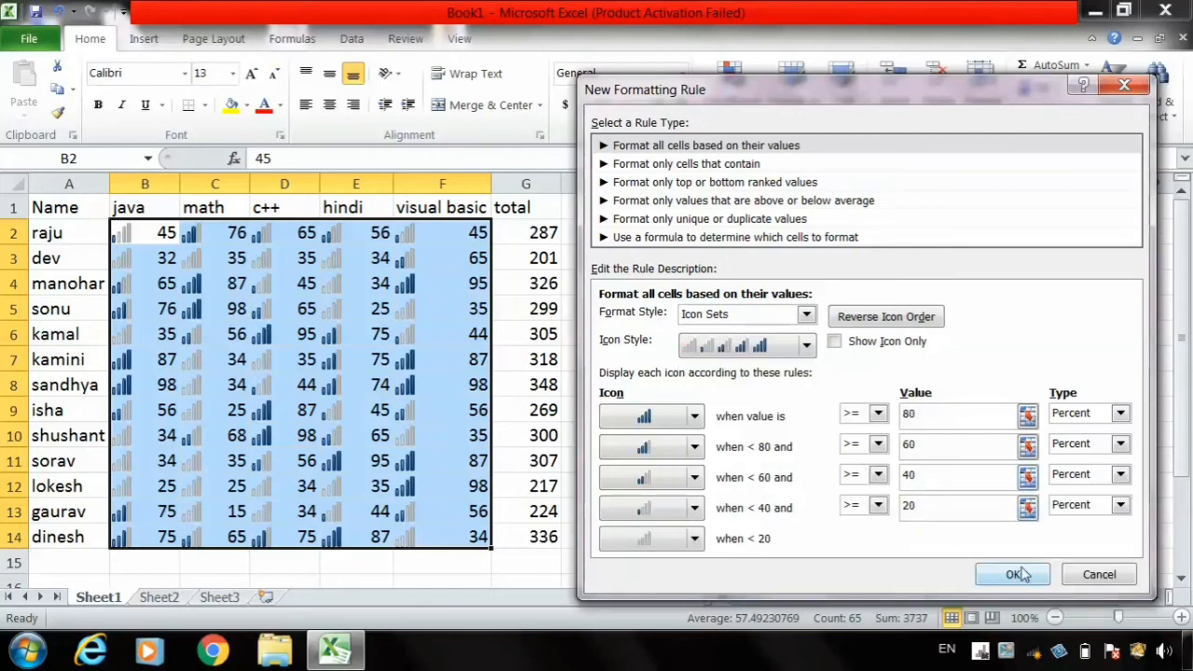
{"action": "left_click", "coordinate": [1112, 574]}
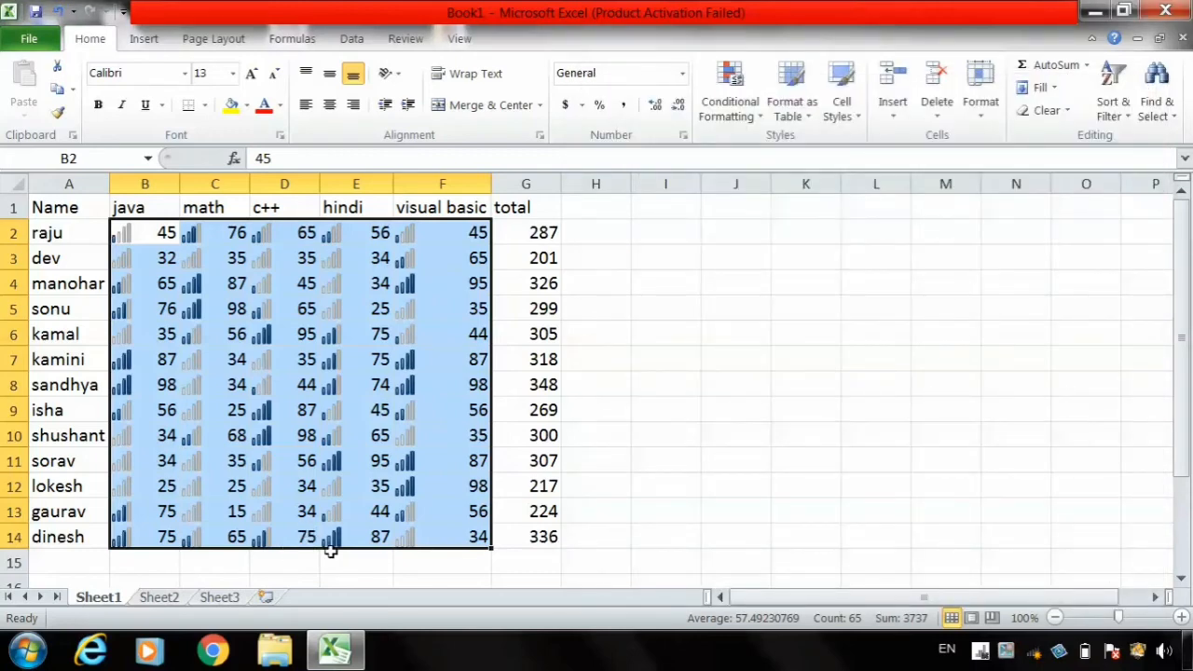
- Undo the applied icon set rule and start a new custom one with the five-level signal bar icon style
{"action": "key", "text": "ctrl+z"}
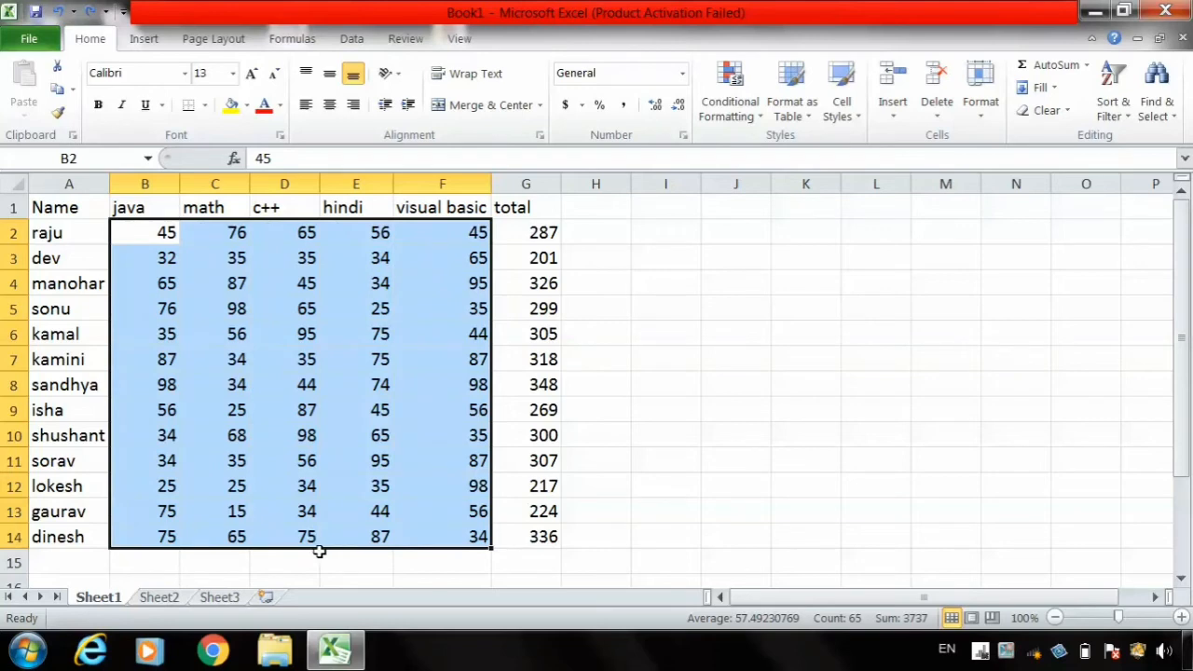
{"action": "left_click", "coordinate": [751, 118]}
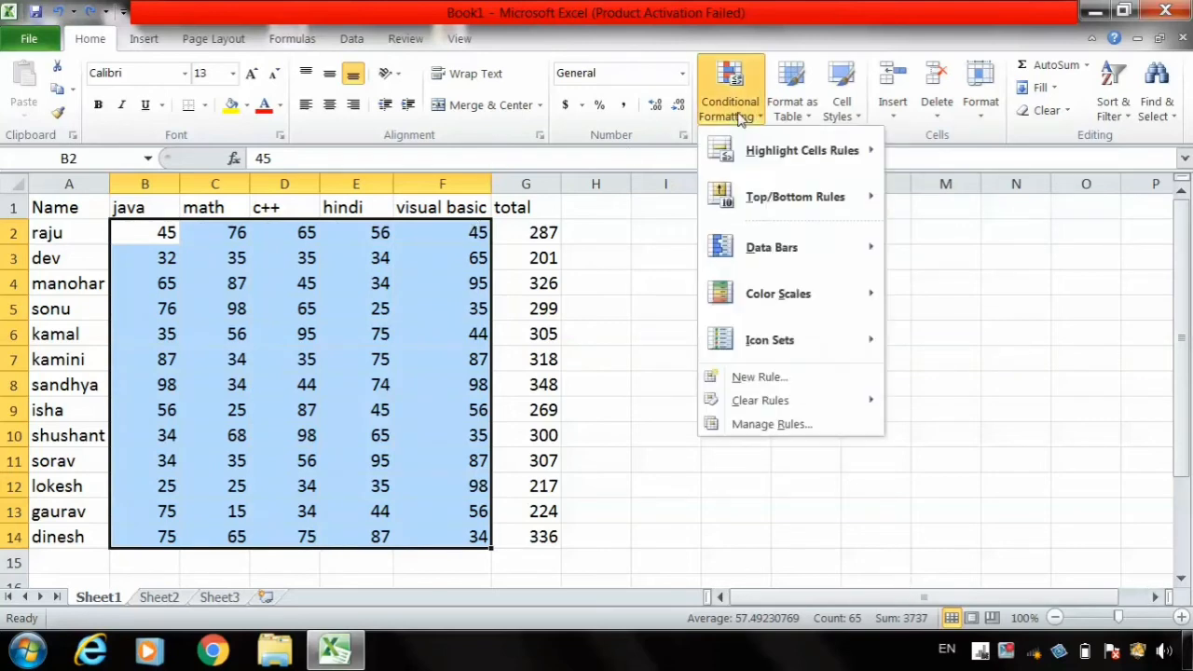
{"action": "mouse_move", "coordinate": [776, 344]}
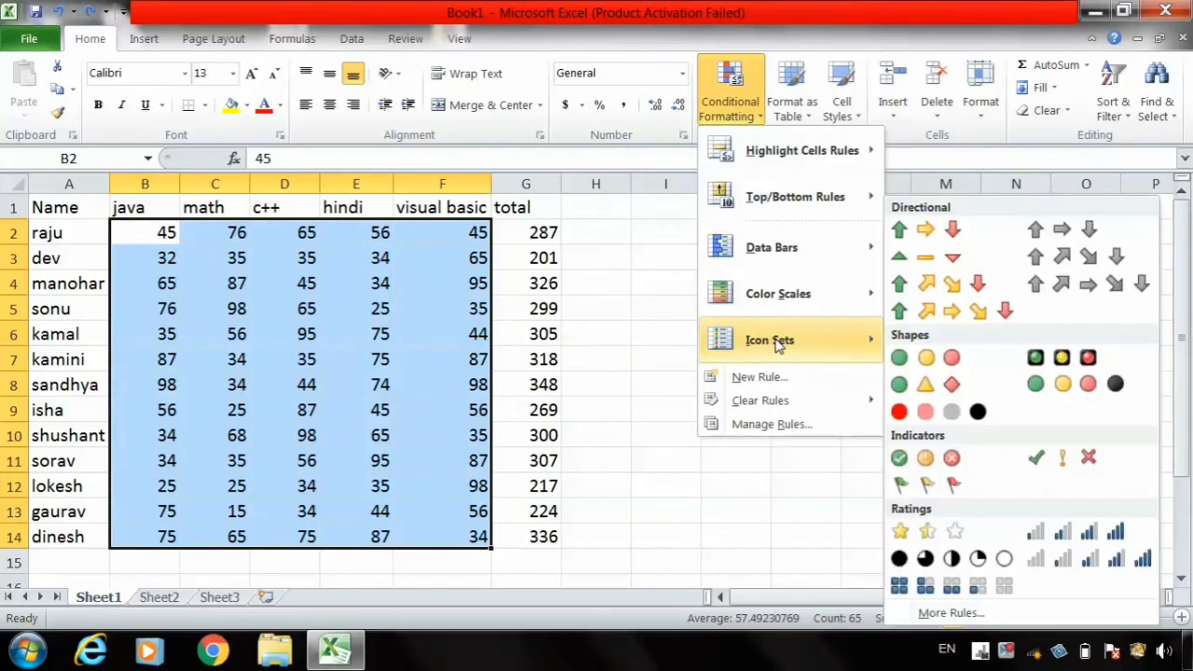
{"action": "left_click", "coordinate": [951, 614]}
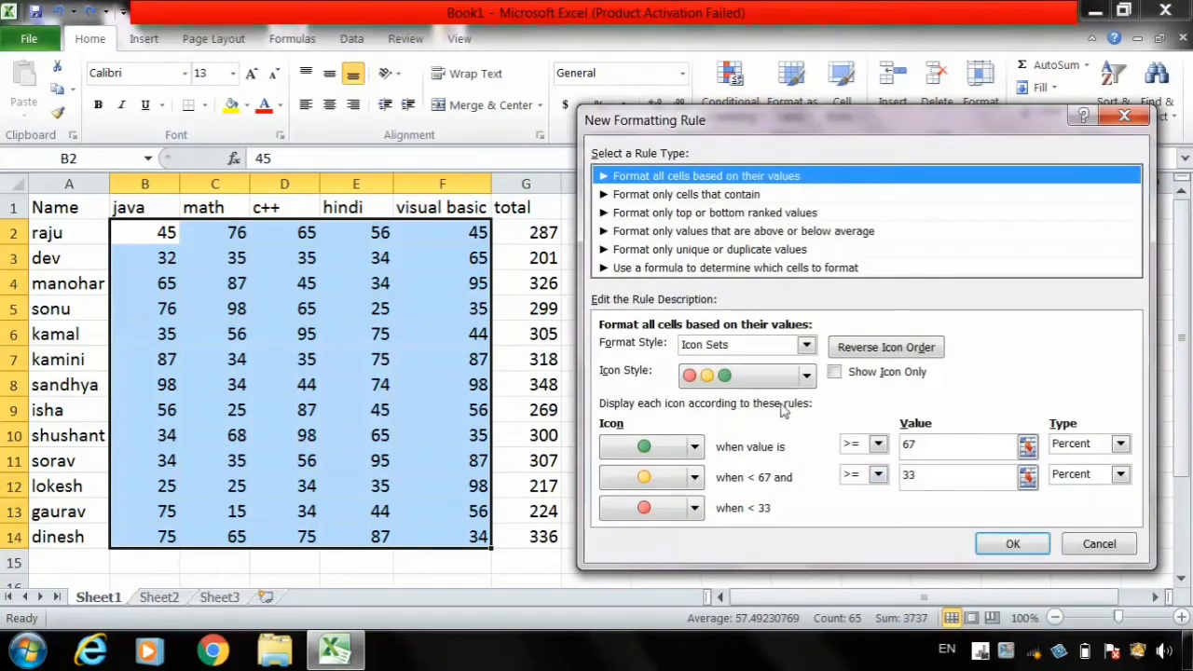
{"action": "left_click", "coordinate": [781, 378]}
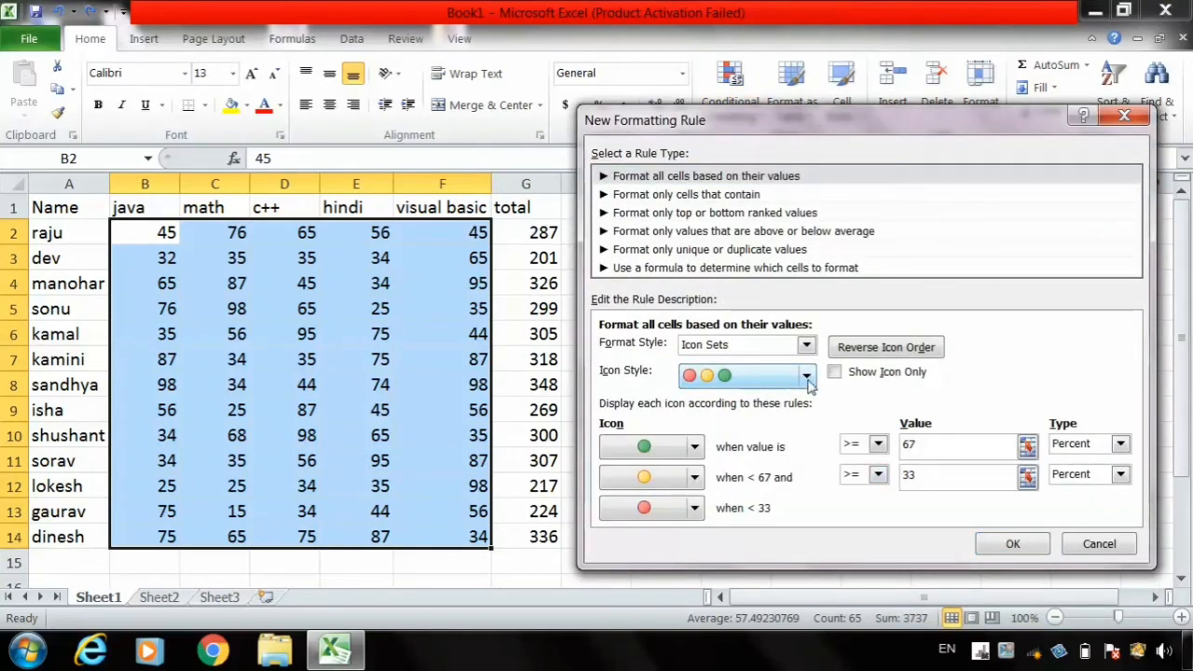
{"action": "left_click", "coordinate": [808, 378]}
{"action": "left_click", "coordinate": [811, 515]}
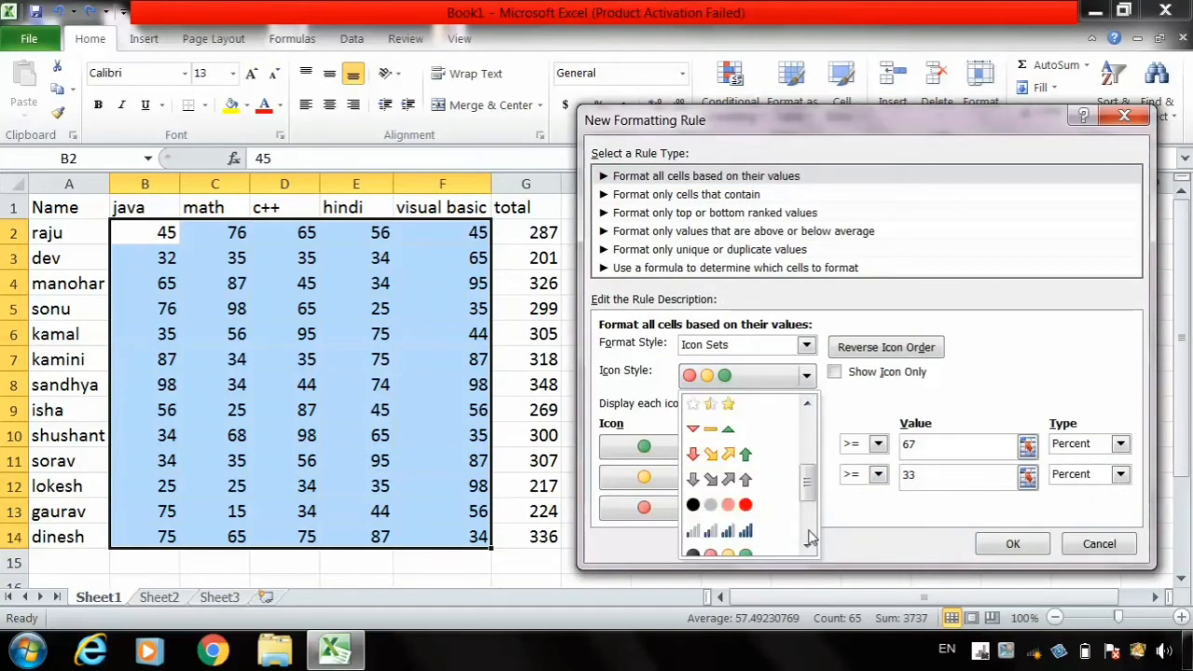
{"action": "left_click", "coordinate": [811, 539]}
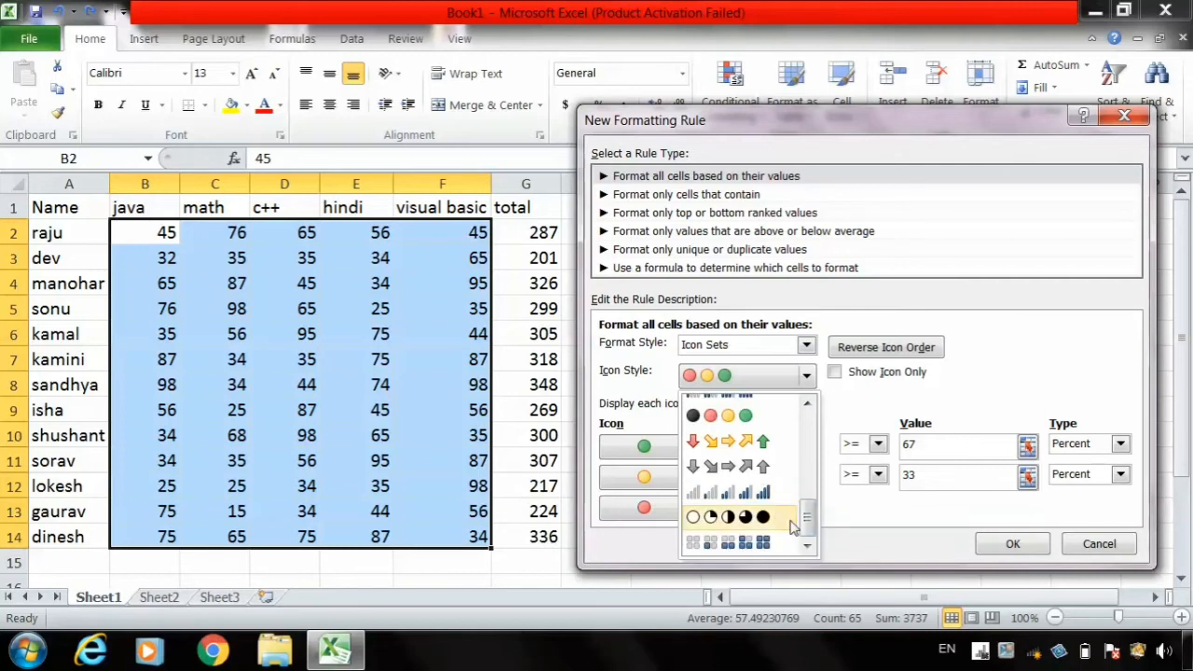
{"action": "left_click", "coordinate": [751, 493]}
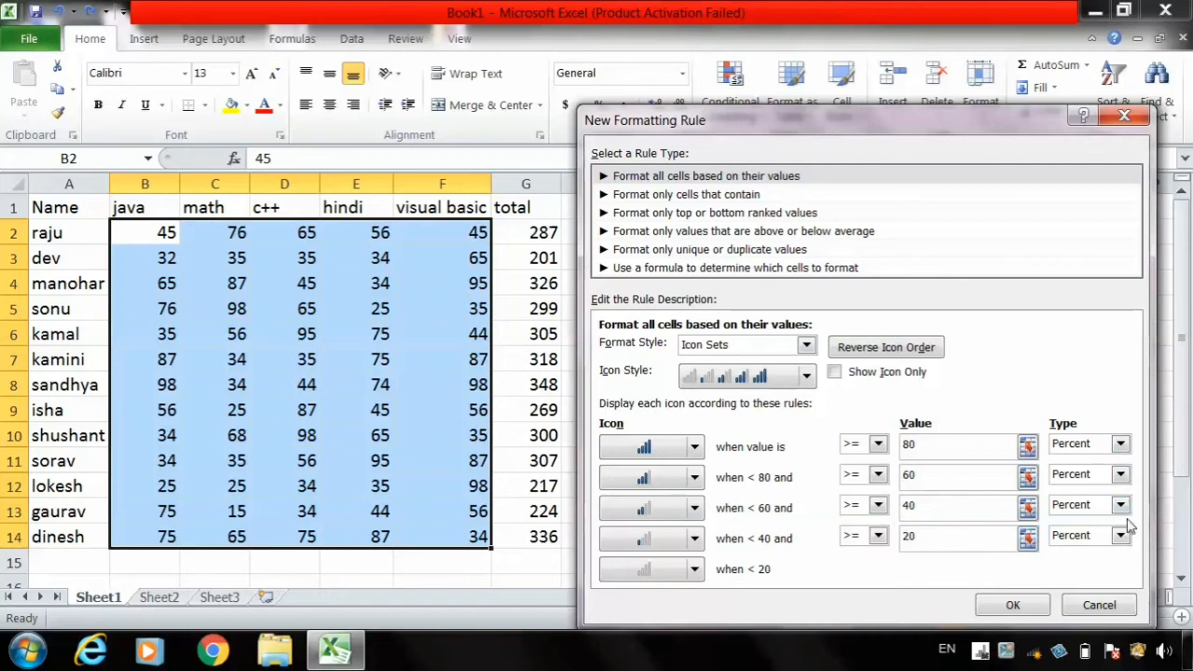
- Change the type of all four icon thresholds in the new rule to Number
{"action": "left_click", "coordinate": [1121, 445]}
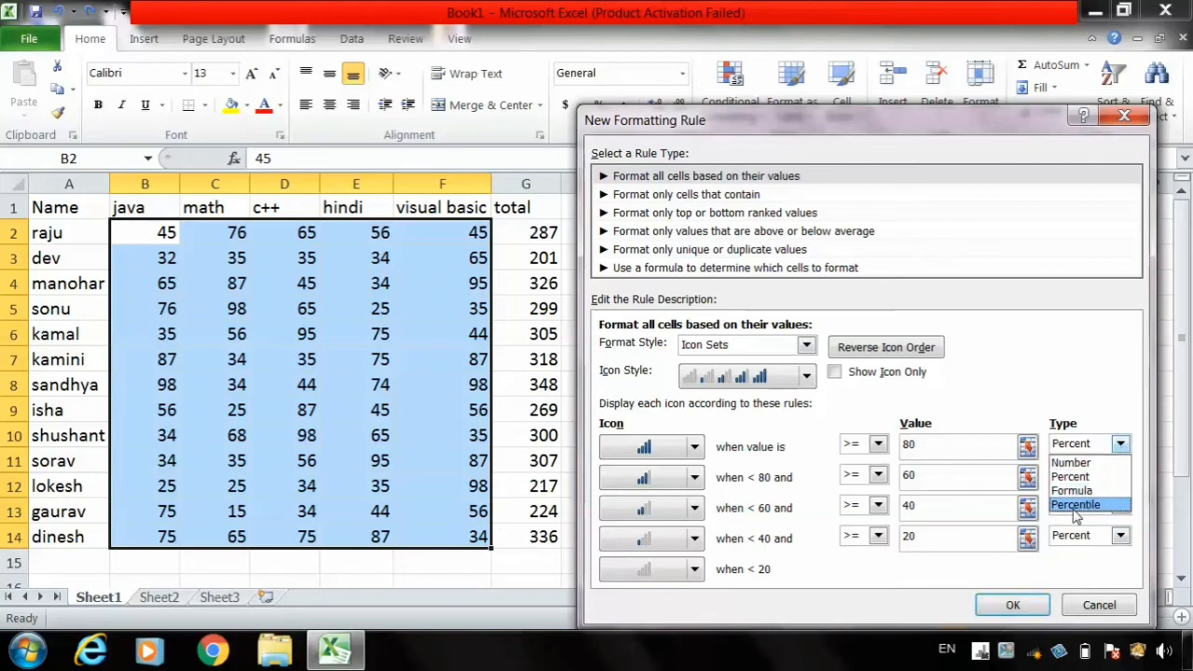
{"action": "left_click", "coordinate": [1074, 464]}
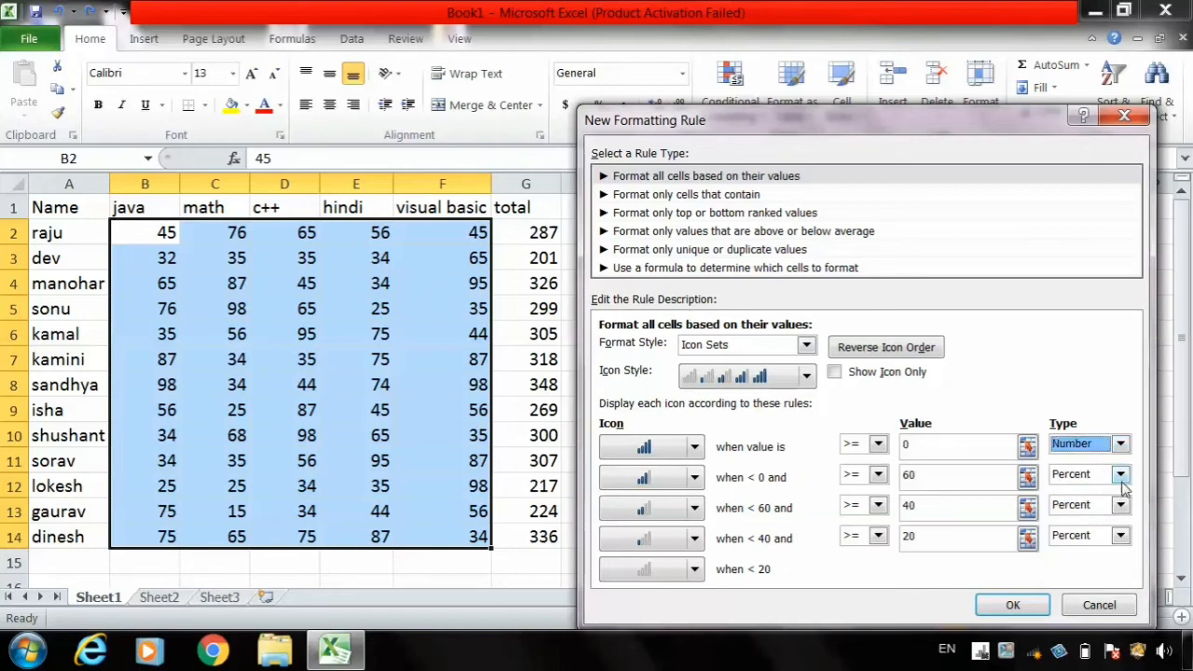
{"action": "left_click", "coordinate": [1121, 476]}
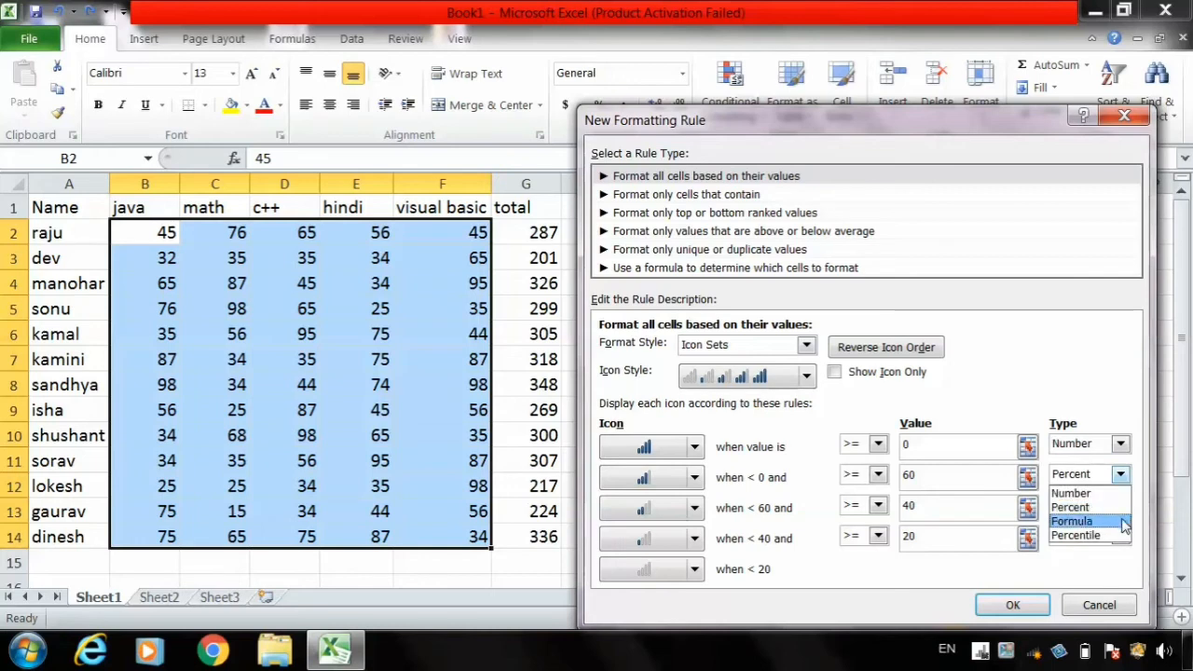
{"action": "left_click", "coordinate": [1101, 497]}
{"action": "left_click", "coordinate": [1121, 506]}
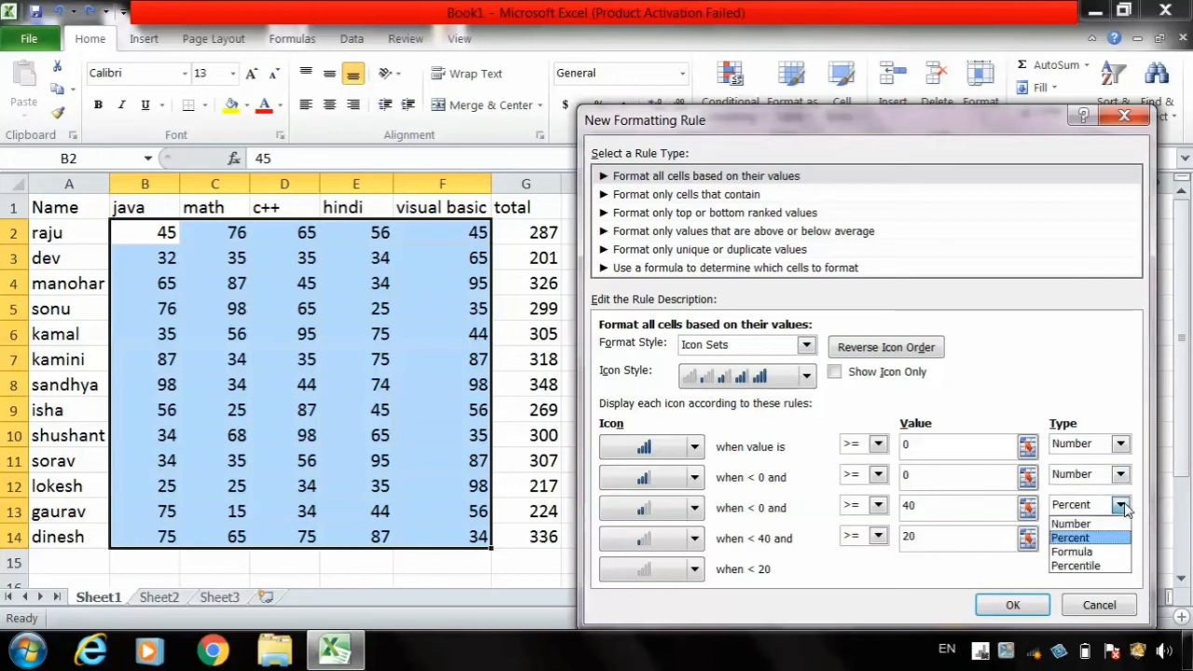
{"action": "left_click", "coordinate": [1097, 527]}
{"action": "left_click", "coordinate": [1120, 536]}
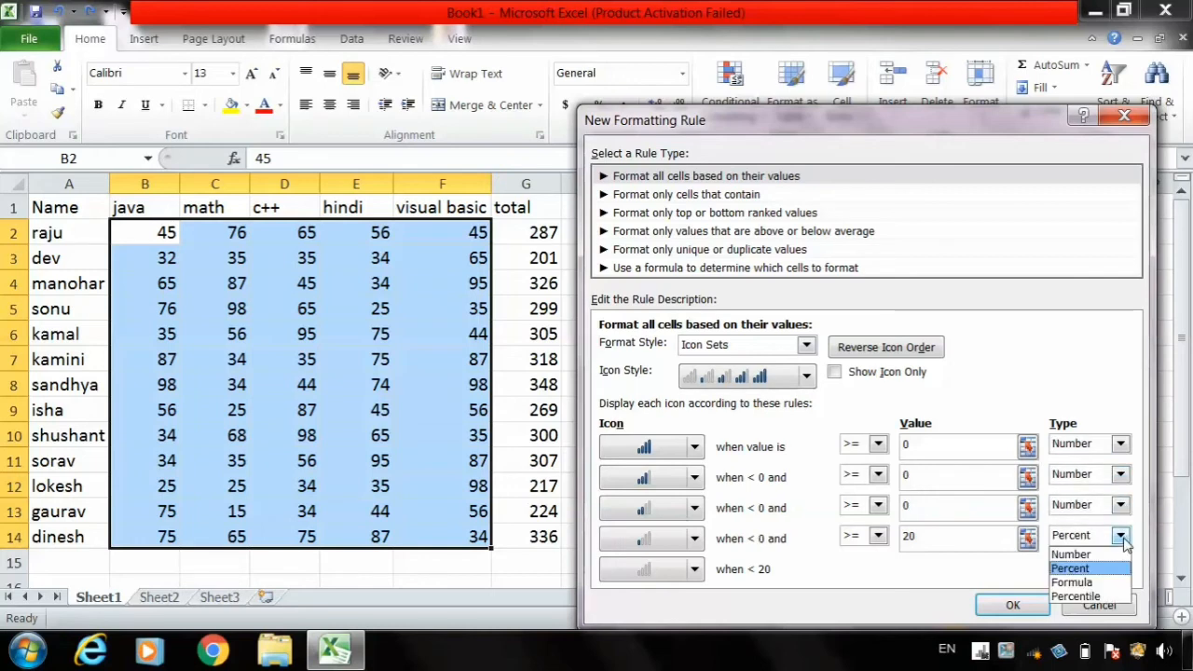
{"action": "left_click", "coordinate": [1090, 555]}
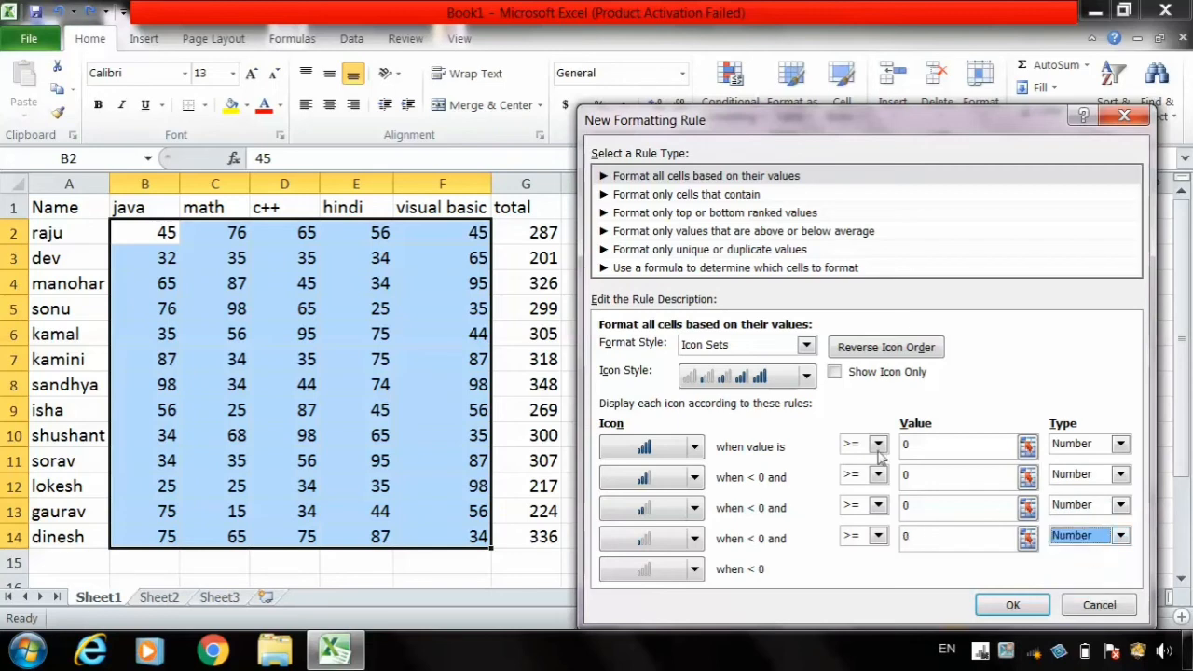
- Apply the icon set rule to the marks with number thresholds of 80, 60, 40 and 20, and undo it
{"action": "left_click", "coordinate": [918, 447]}
{"action": "key", "text": "BackSpace"}
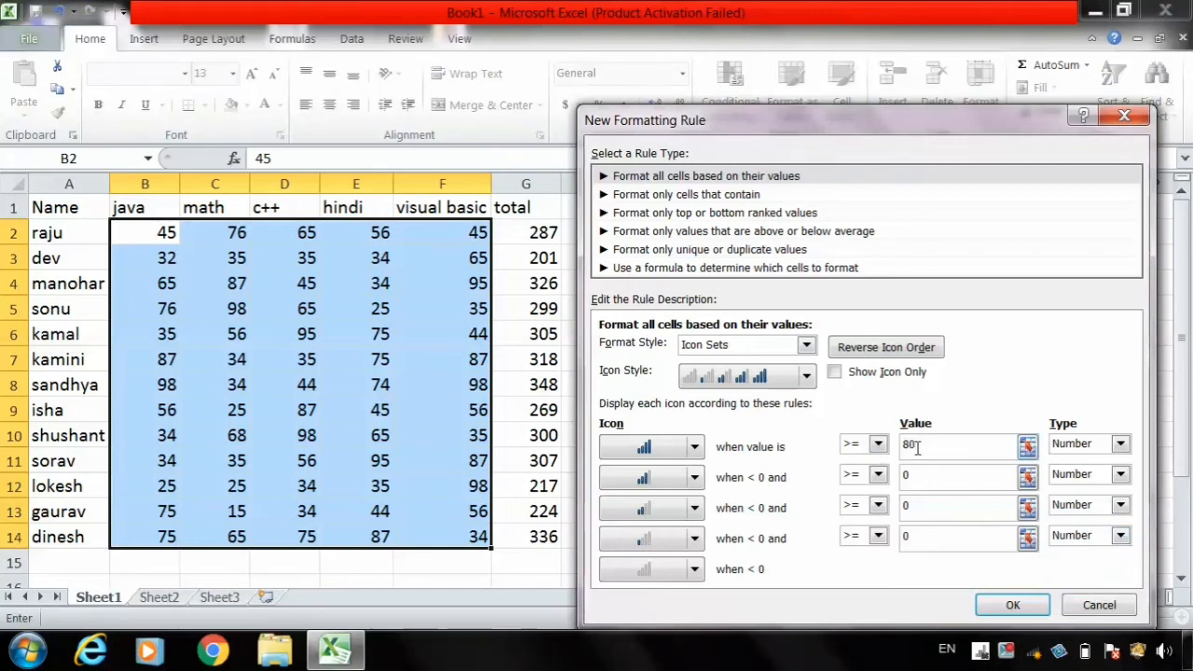
{"action": "left_click", "coordinate": [927, 479]}
{"action": "type", "text": "6"}
{"action": "left_click", "coordinate": [920, 510]}
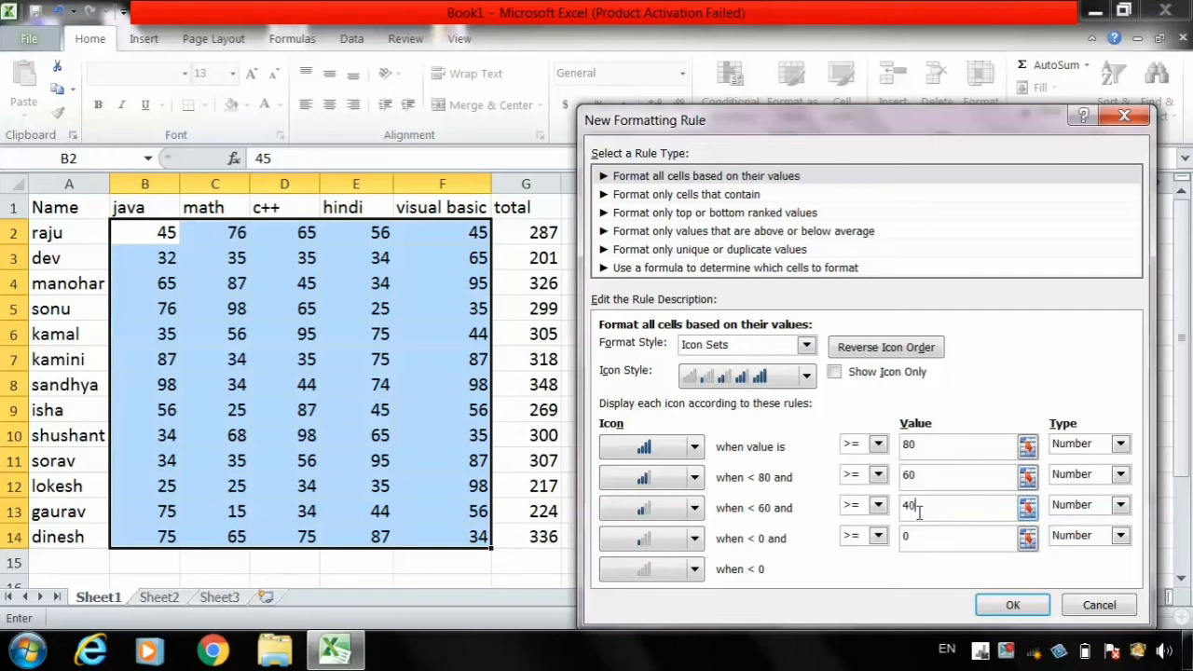
{"action": "left_click", "coordinate": [915, 533]}
{"action": "key", "text": "BackSpace"}
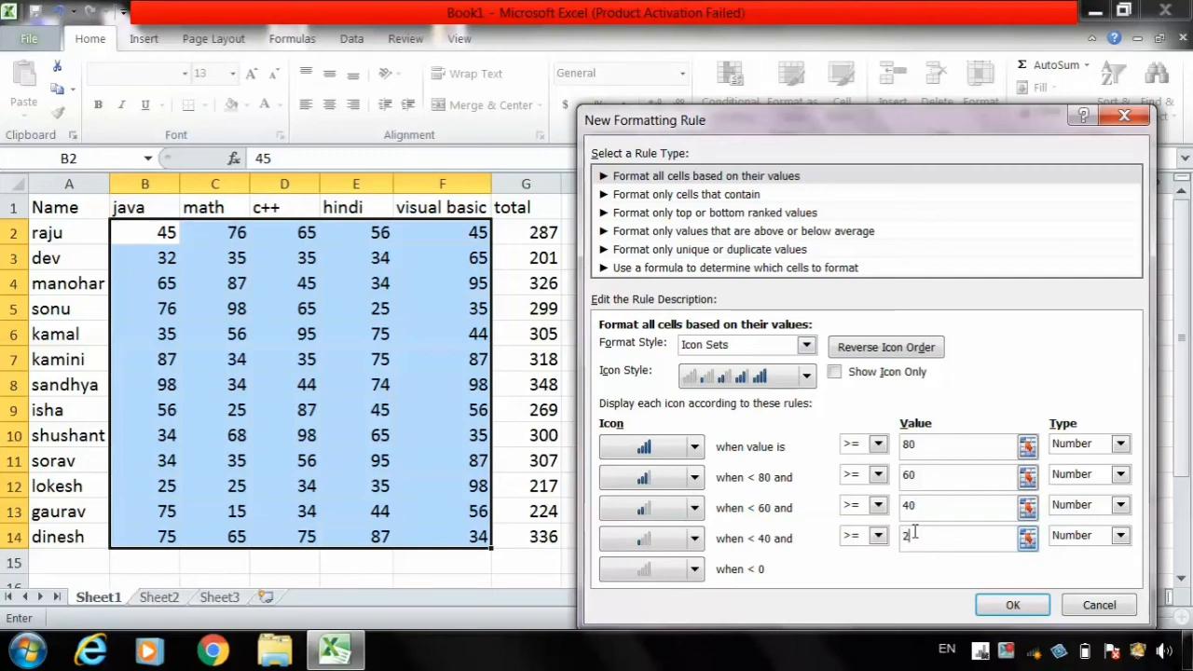
{"action": "type", "text": "20"}
{"action": "left_click", "coordinate": [1012, 605]}
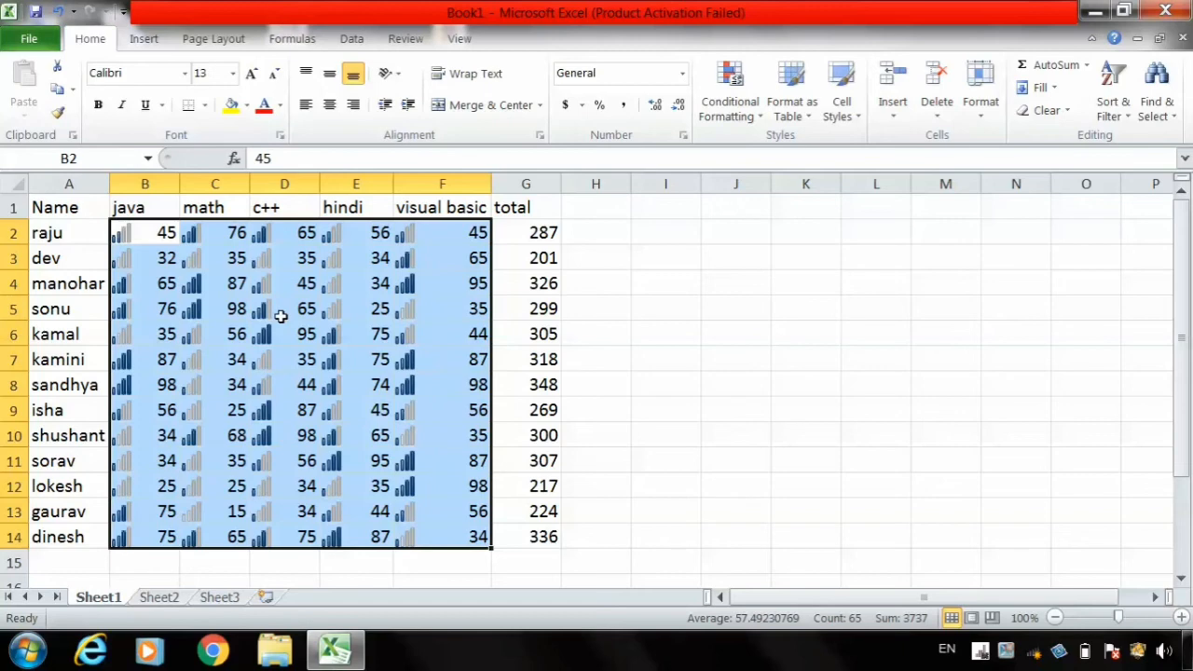
{"action": "key", "text": "ctrl+z"}
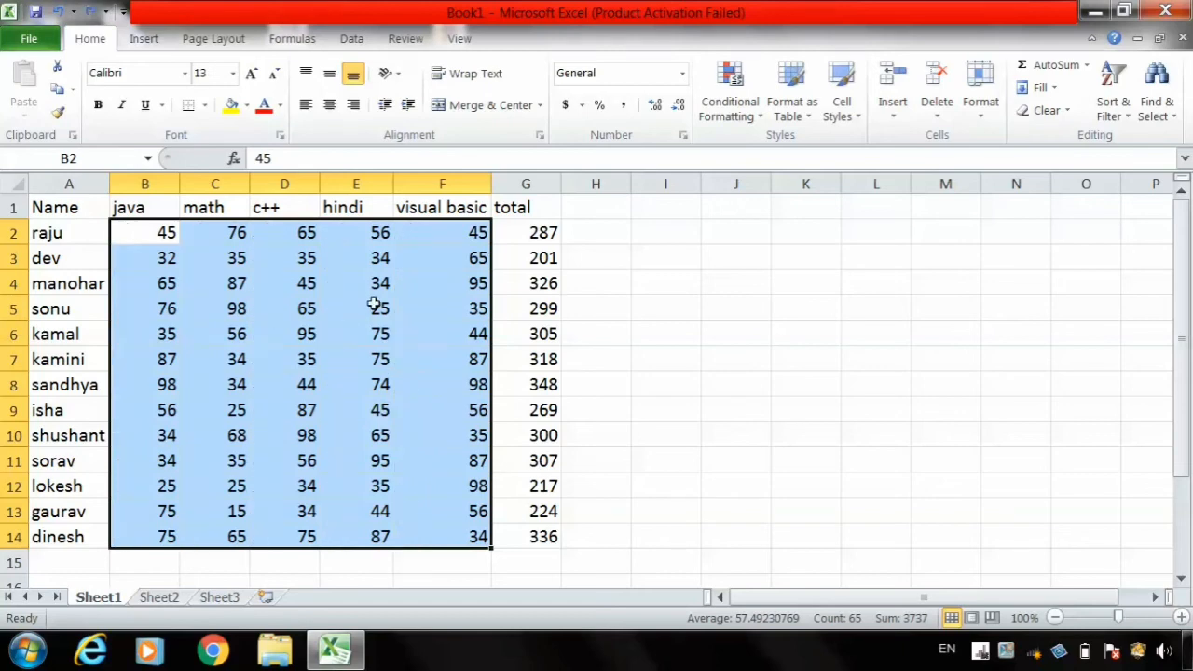
- Start another custom icon set rule for the marks using the five quarter-filled circles icon style
{"action": "left_click", "coordinate": [732, 100]}
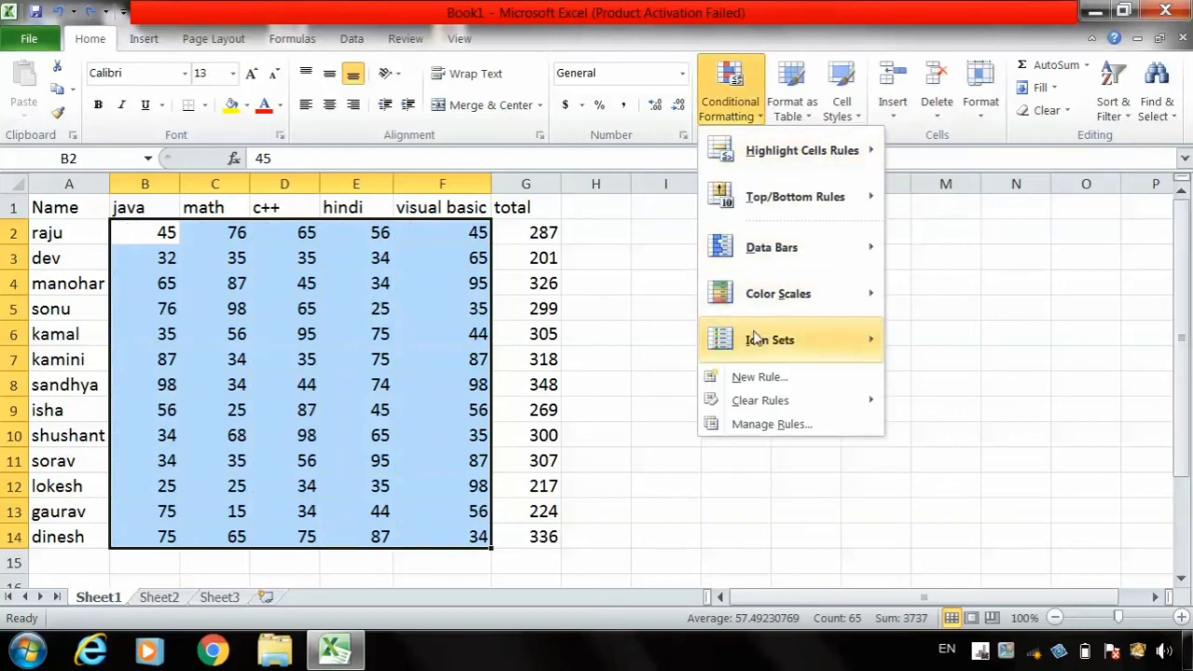
{"action": "mouse_move", "coordinate": [792, 339]}
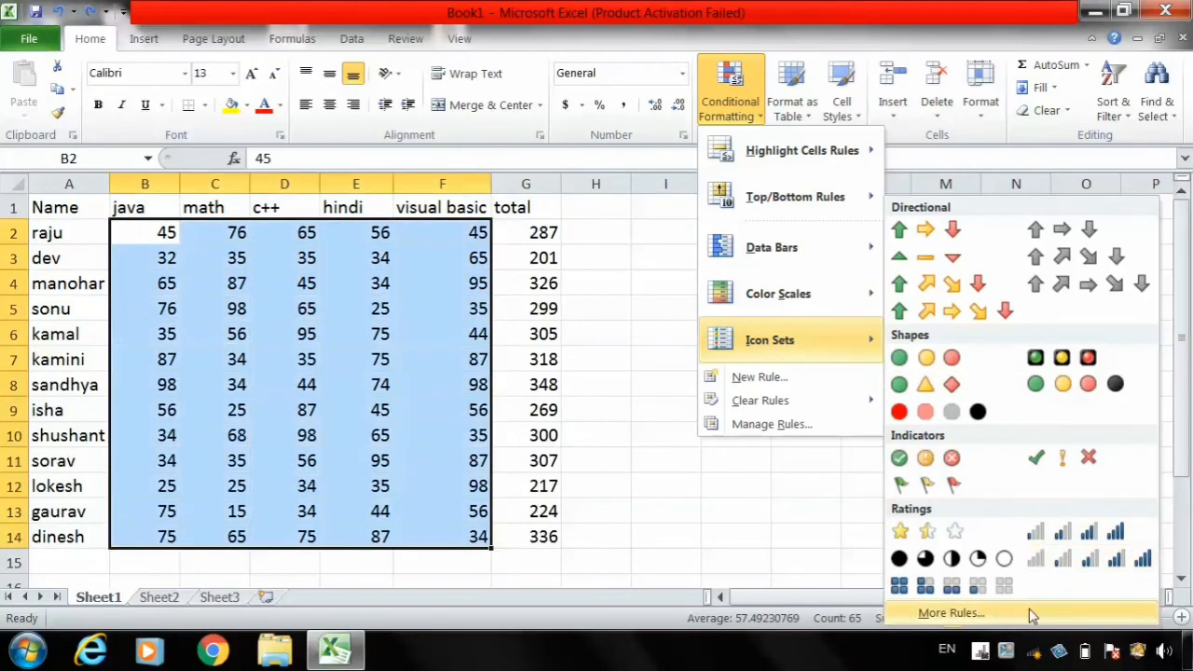
{"action": "left_click", "coordinate": [1024, 619]}
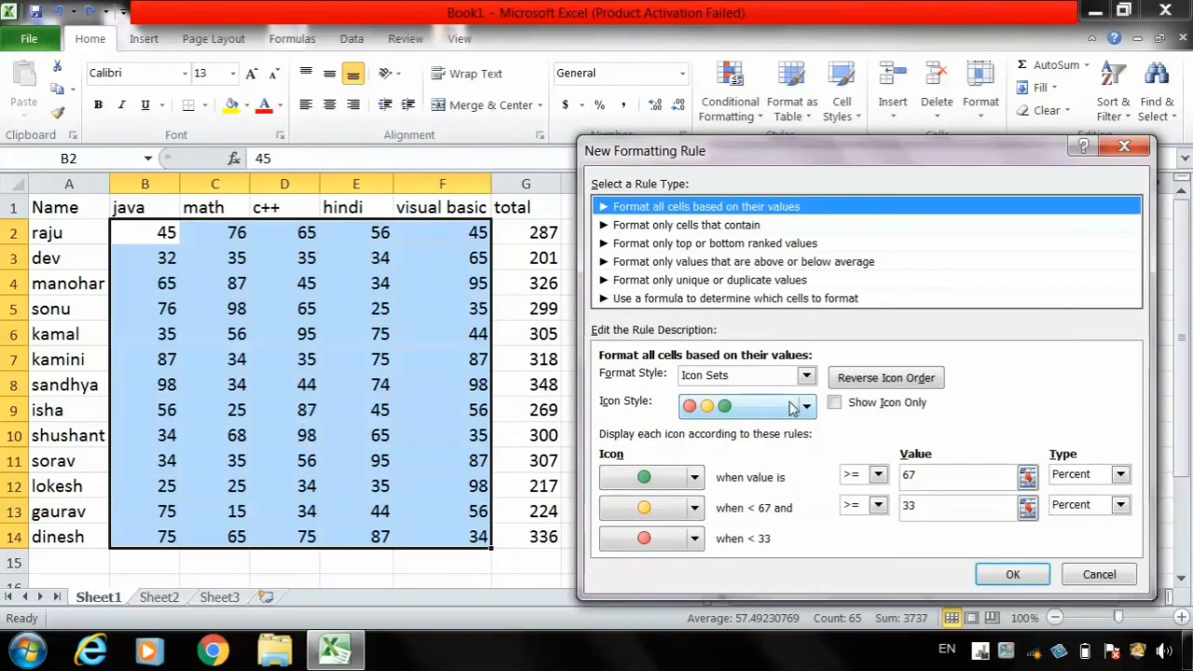
{"action": "left_click", "coordinate": [797, 408]}
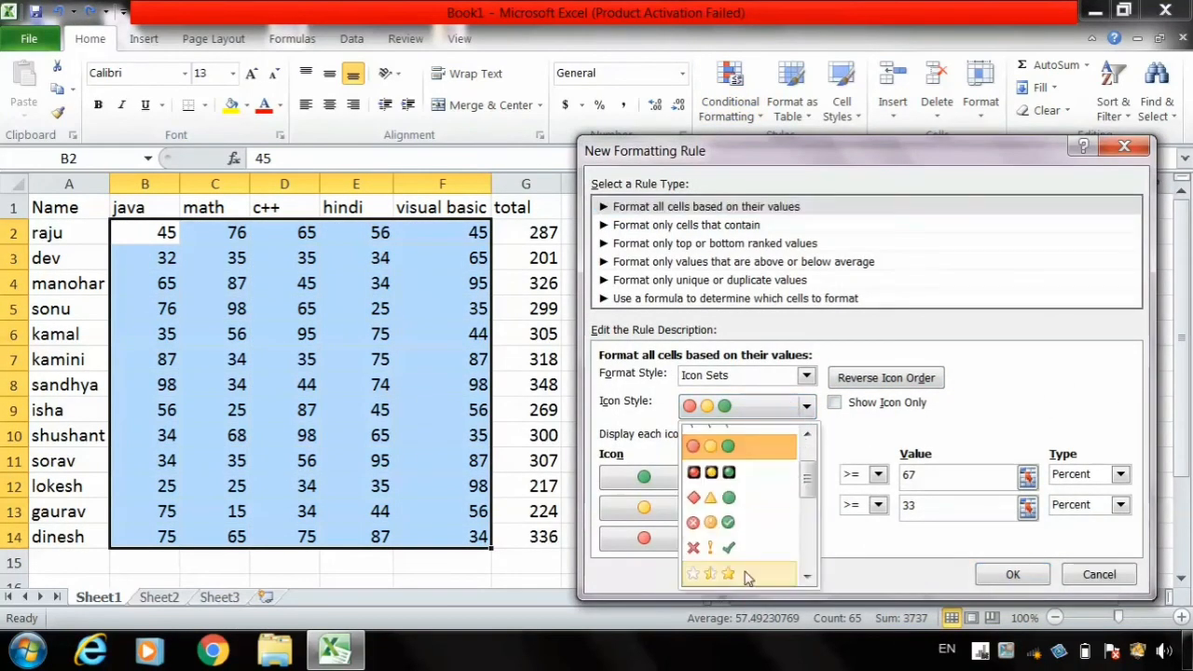
{"action": "scroll", "coordinate": [783, 560], "scroll_direction": "down", "scroll_amount": 4}
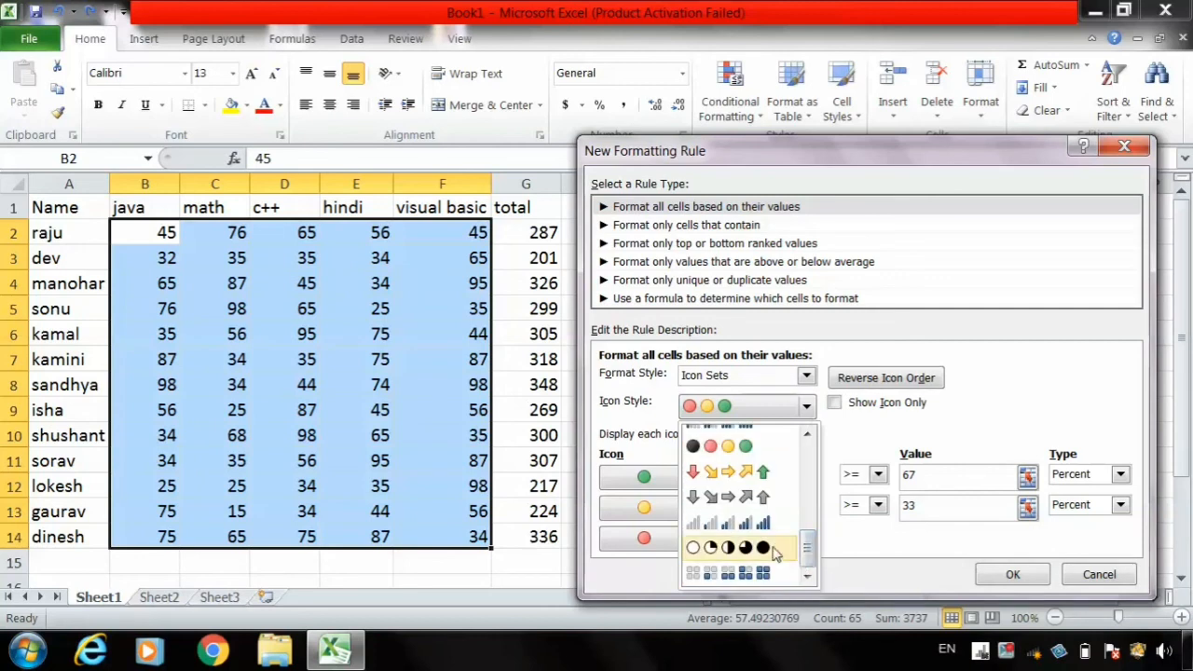
{"action": "left_click", "coordinate": [771, 547]}
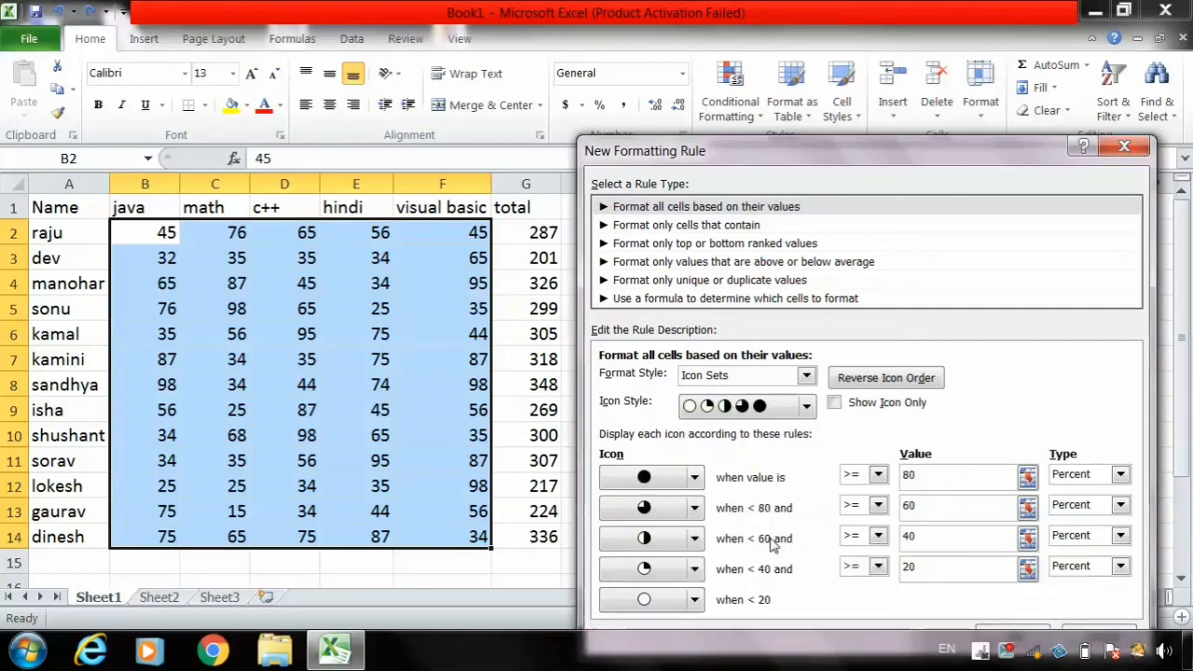
- Switch the new rule's icon style to the five-level signal bars and set the highest threshold's type to Number
{"action": "left_click", "coordinate": [809, 410]}
{"action": "left_click", "coordinate": [792, 548]}
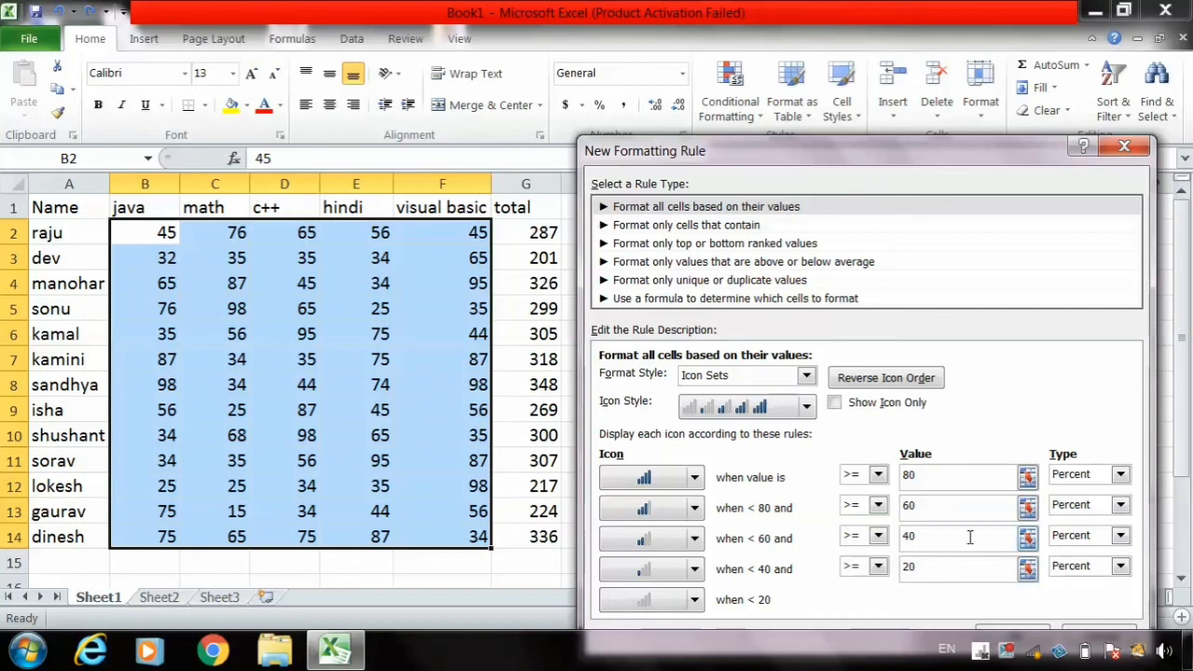
{"action": "left_click", "coordinate": [1122, 476]}
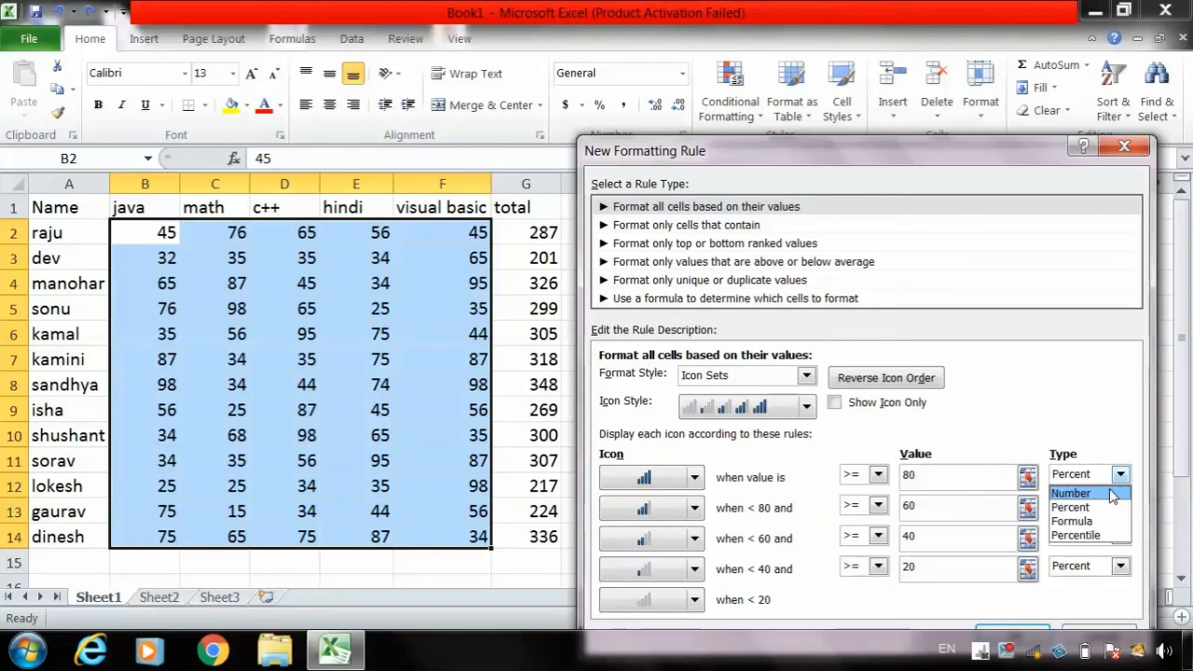
{"action": "left_click", "coordinate": [1109, 494]}
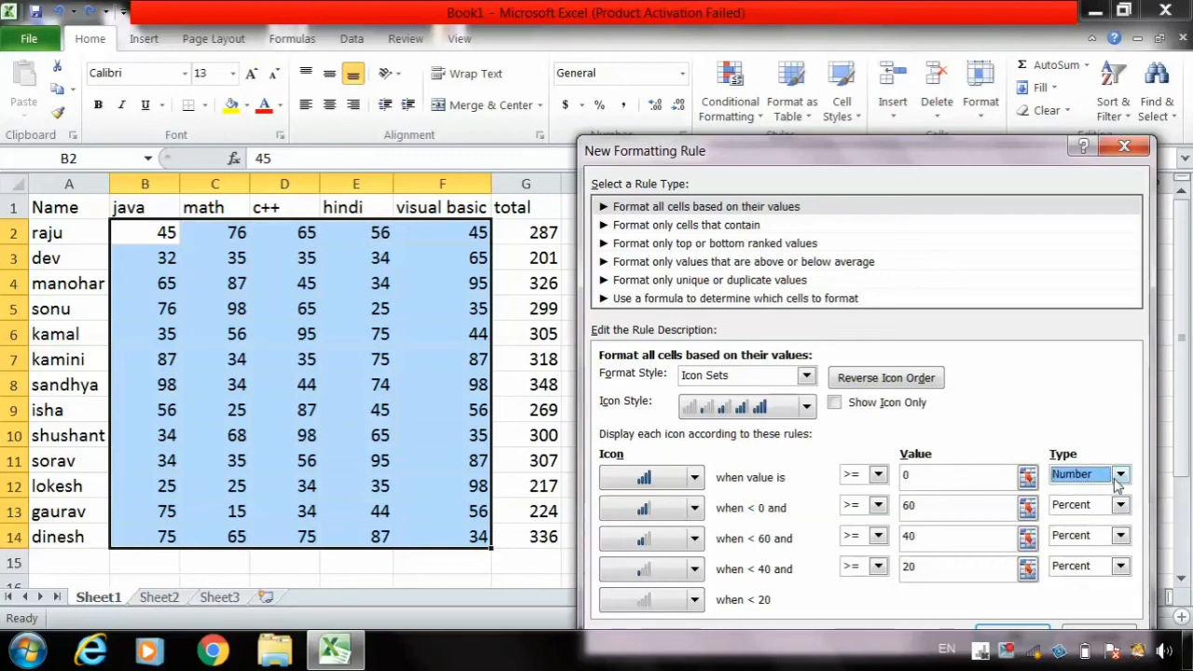
- Return the highest threshold's type to Percent and apply the signal bar icon rule to the marks
{"action": "left_click", "coordinate": [1109, 506]}
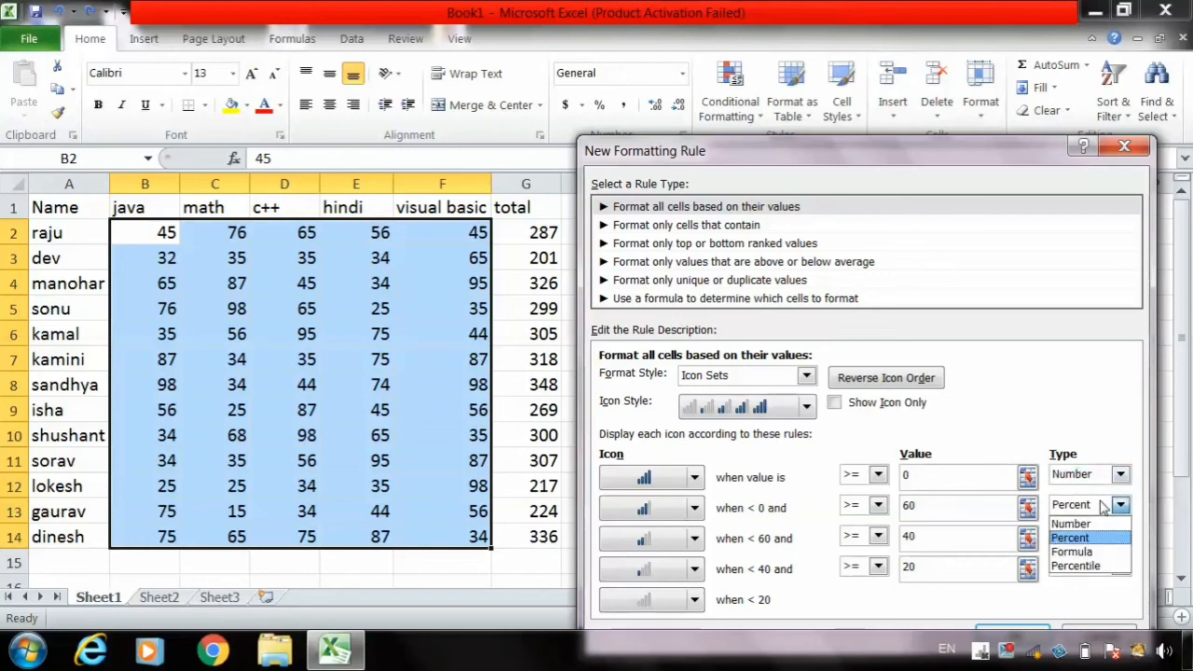
{"action": "left_click", "coordinate": [1121, 477]}
{"action": "left_click", "coordinate": [1122, 477]}
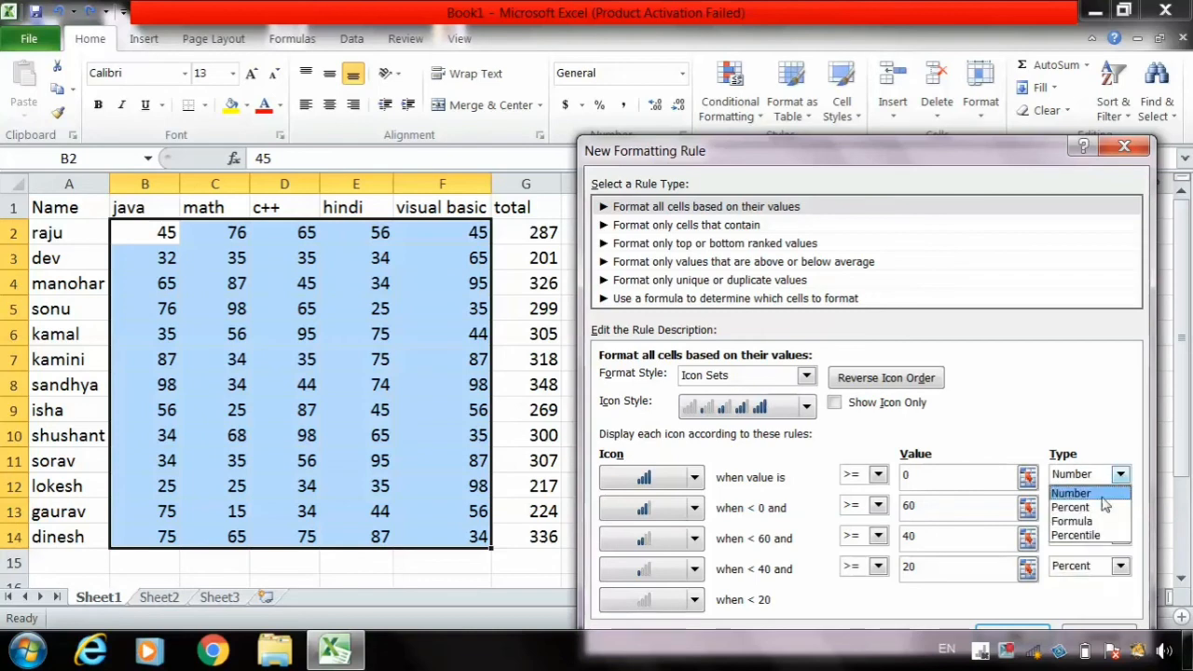
{"action": "left_click", "coordinate": [1082, 509]}
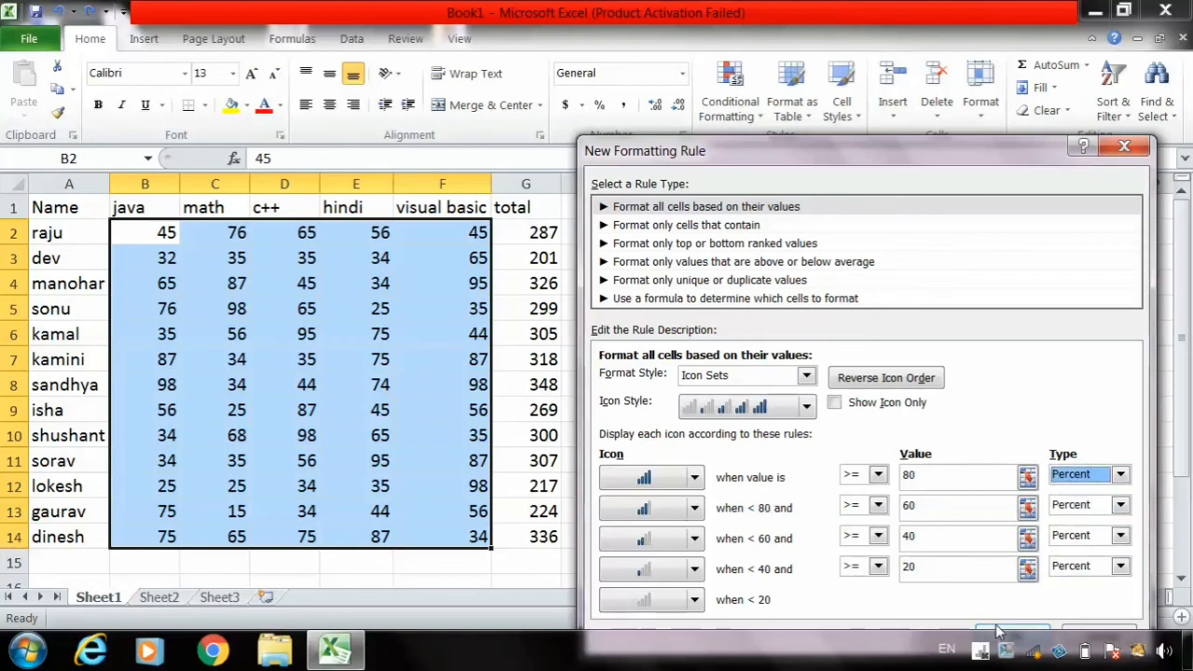
{"action": "left_click", "coordinate": [999, 632]}
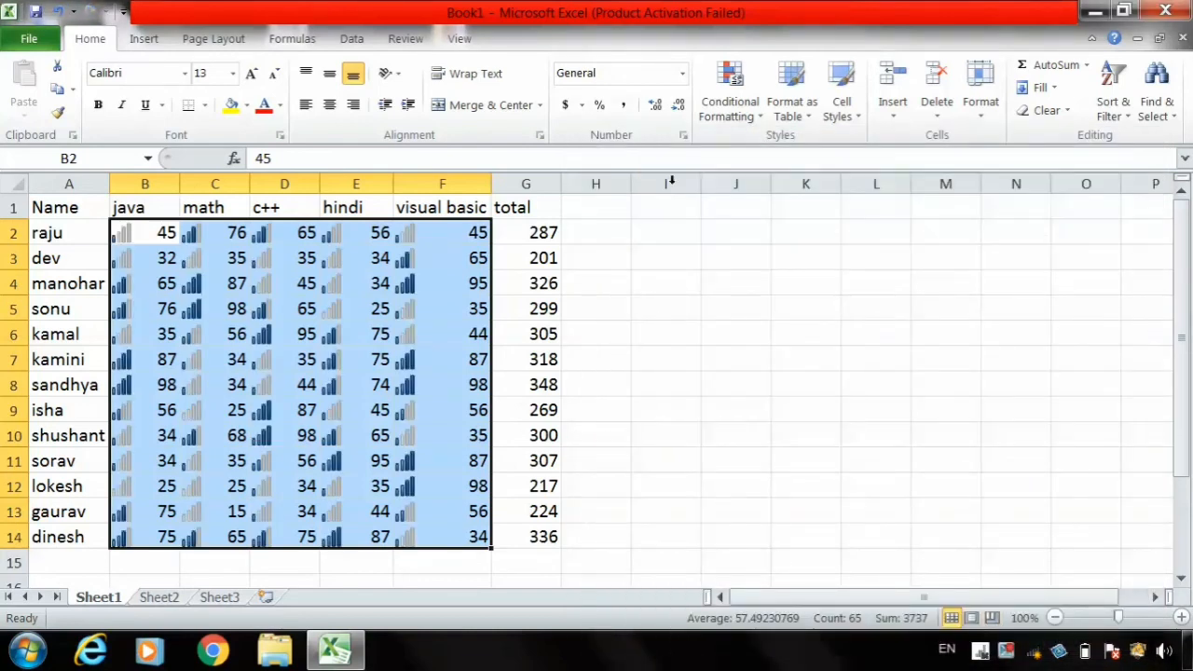
- Start another new formatting rule for the marks and look at the 3-Color Scale and Data Bar format style options
{"action": "left_click", "coordinate": [737, 98]}
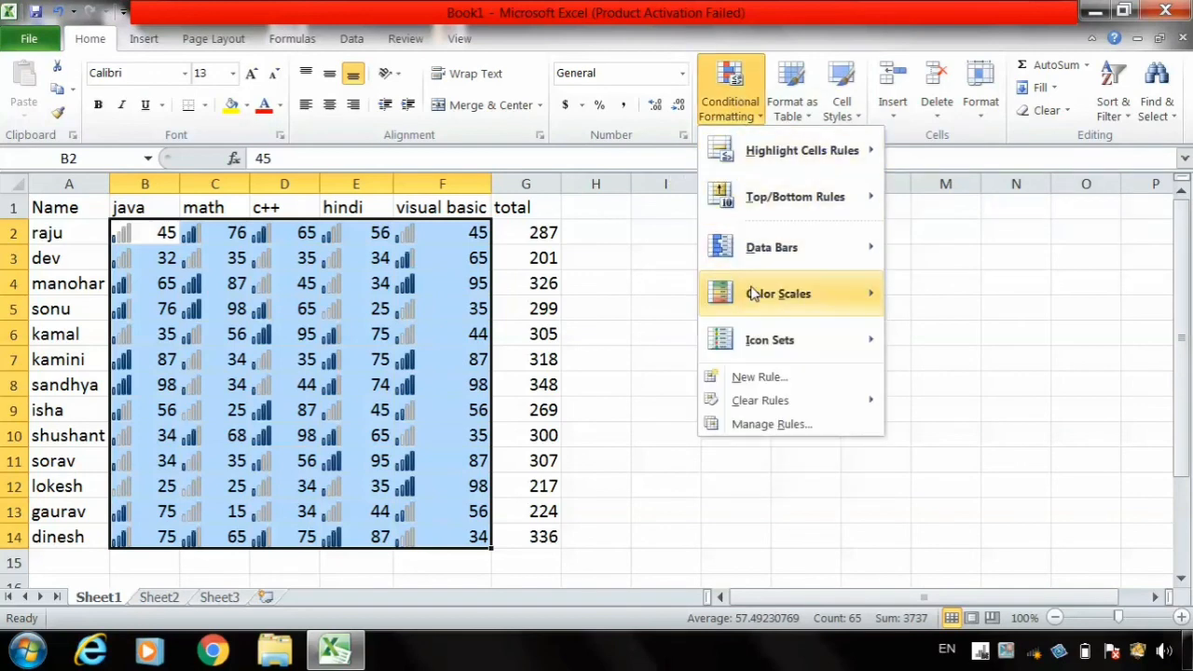
{"action": "left_click", "coordinate": [760, 377]}
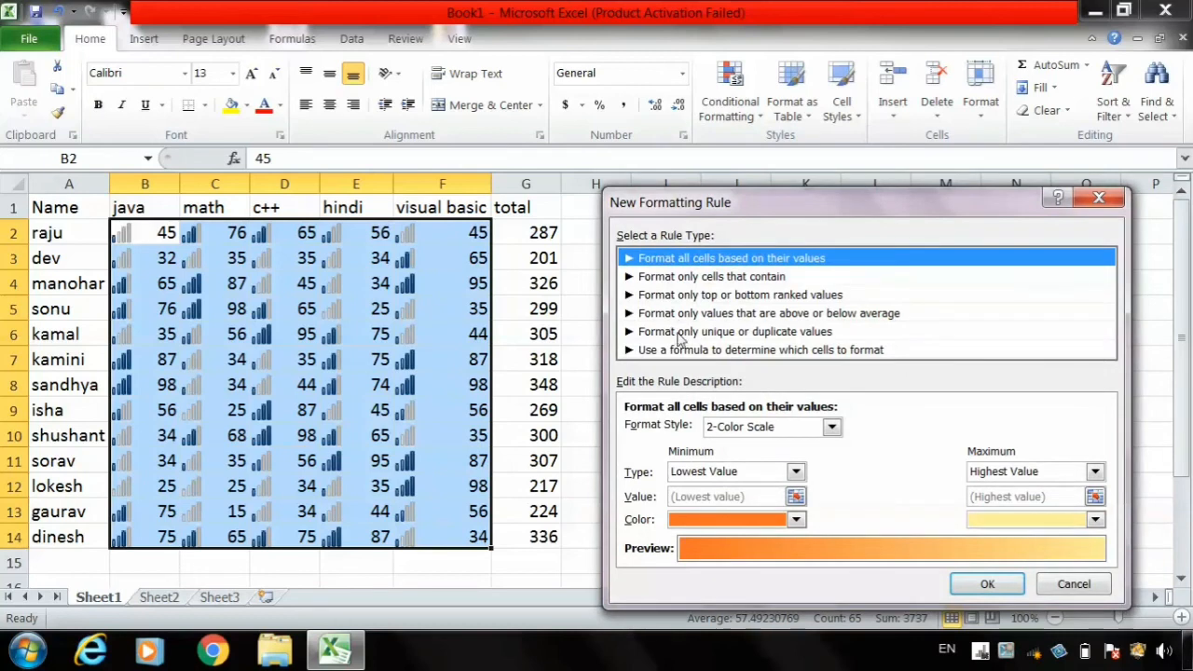
{"action": "left_click", "coordinate": [831, 429]}
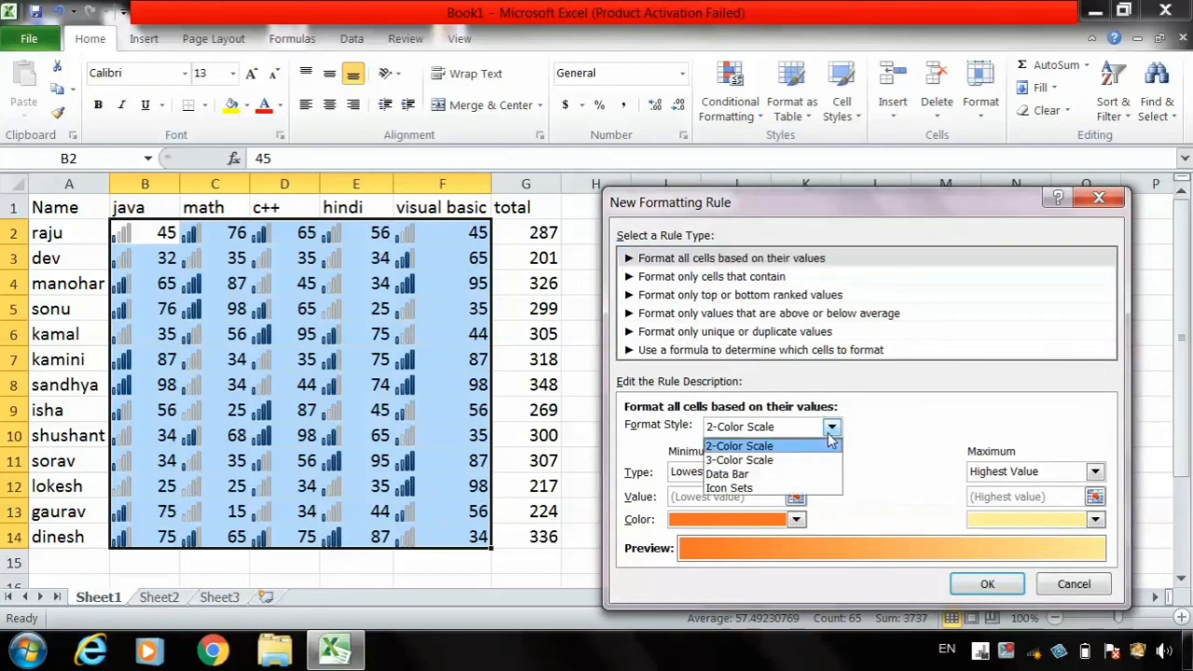
{"action": "left_click", "coordinate": [772, 459]}
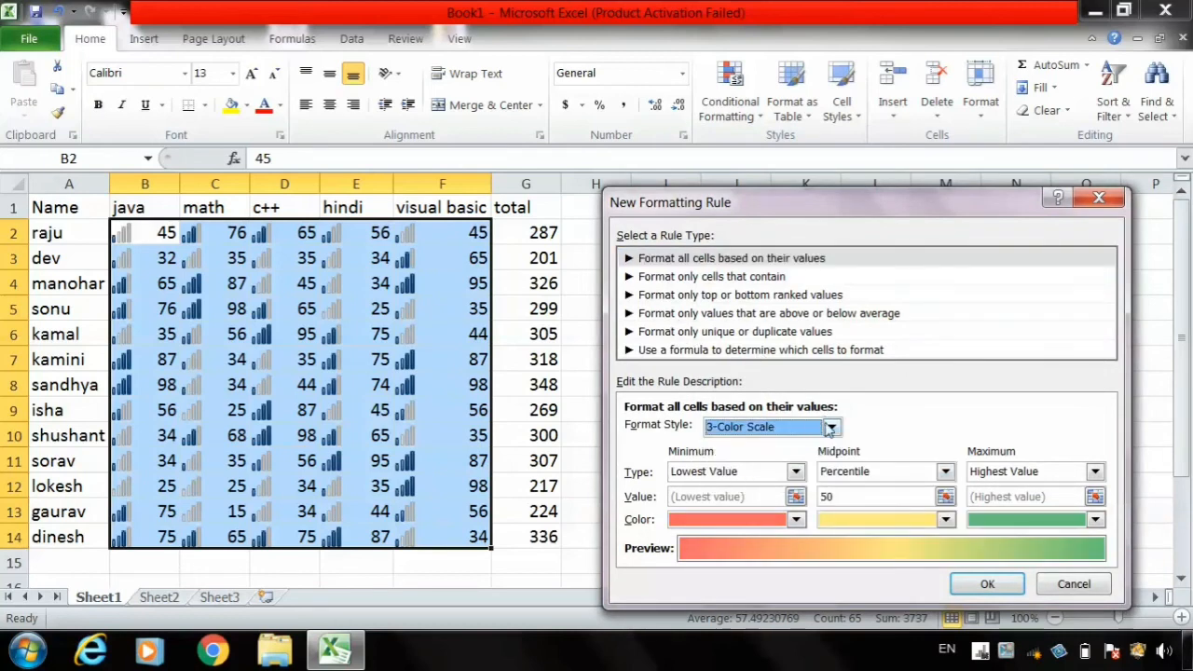
{"action": "left_click", "coordinate": [832, 429]}
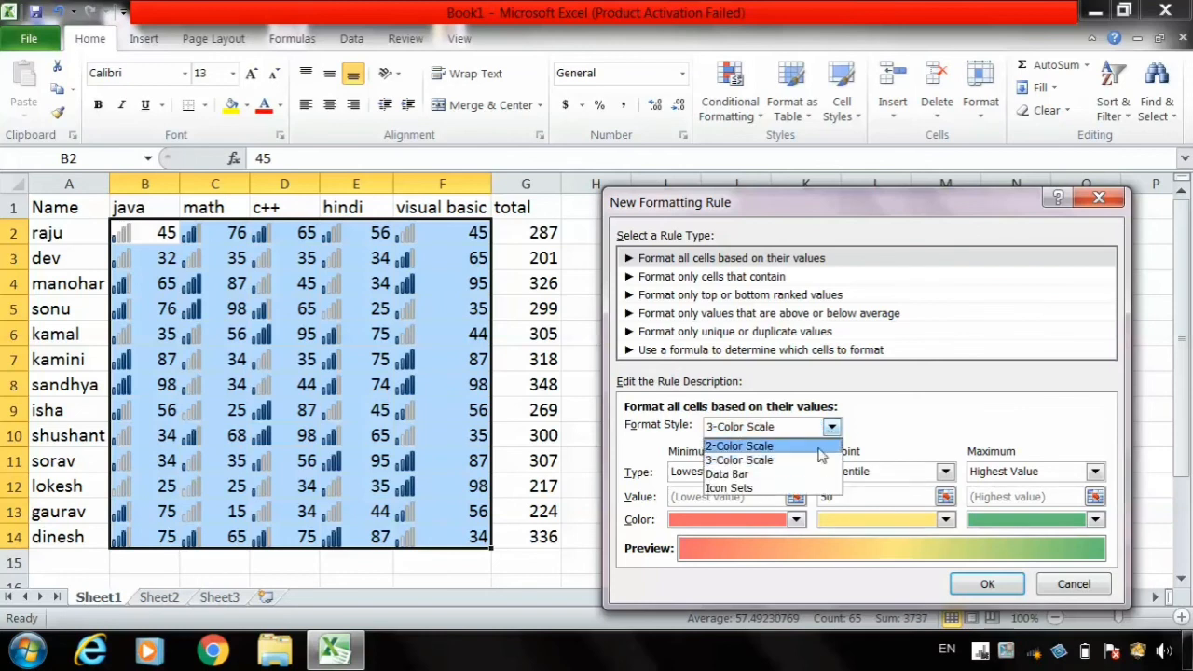
{"action": "left_click", "coordinate": [800, 475]}
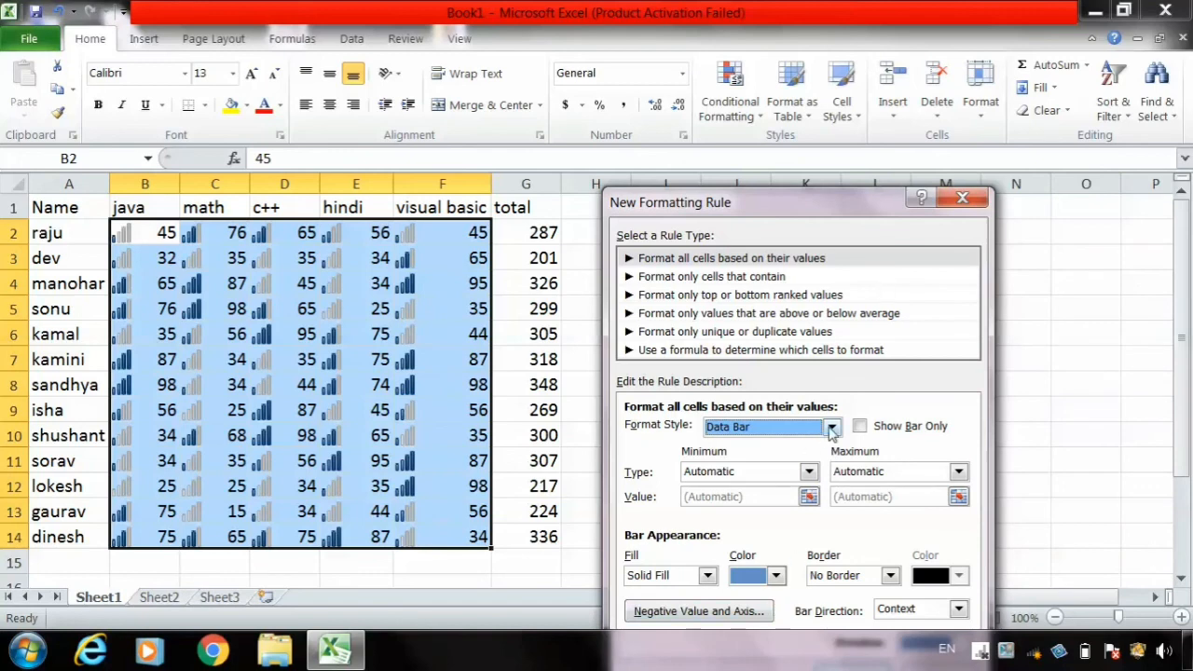
- Try to apply an Icon Sets rule with red, yellow and green circles at thresholds of 67 and 33 percent
{"action": "left_click", "coordinate": [832, 427]}
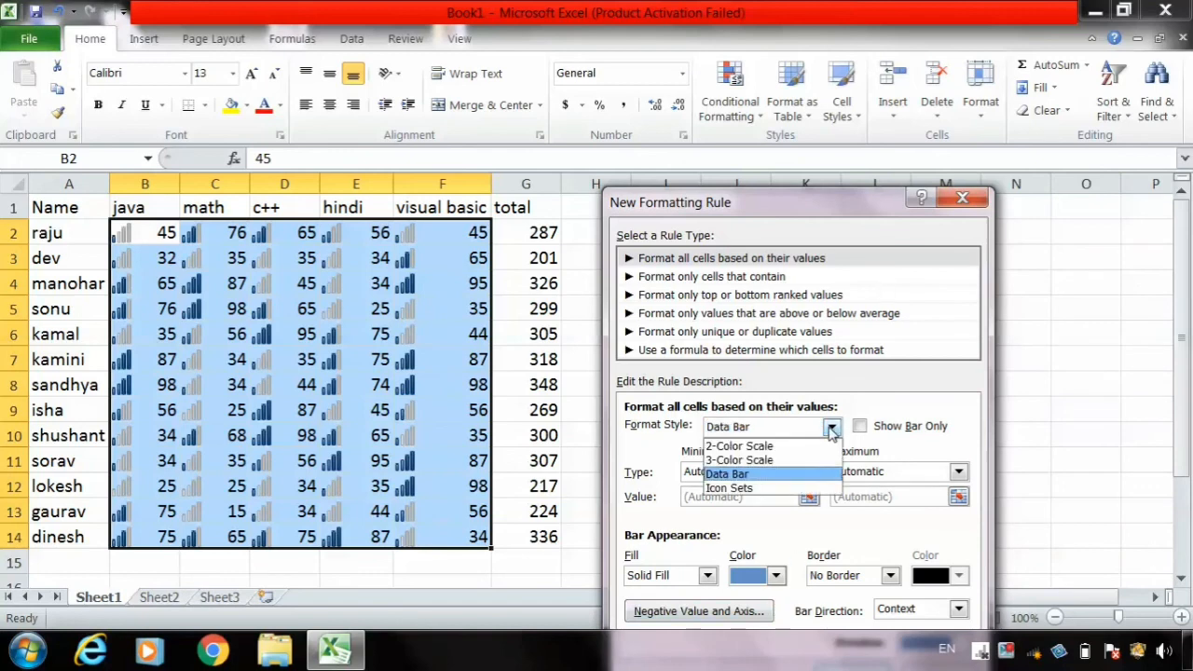
{"action": "left_click", "coordinate": [784, 485]}
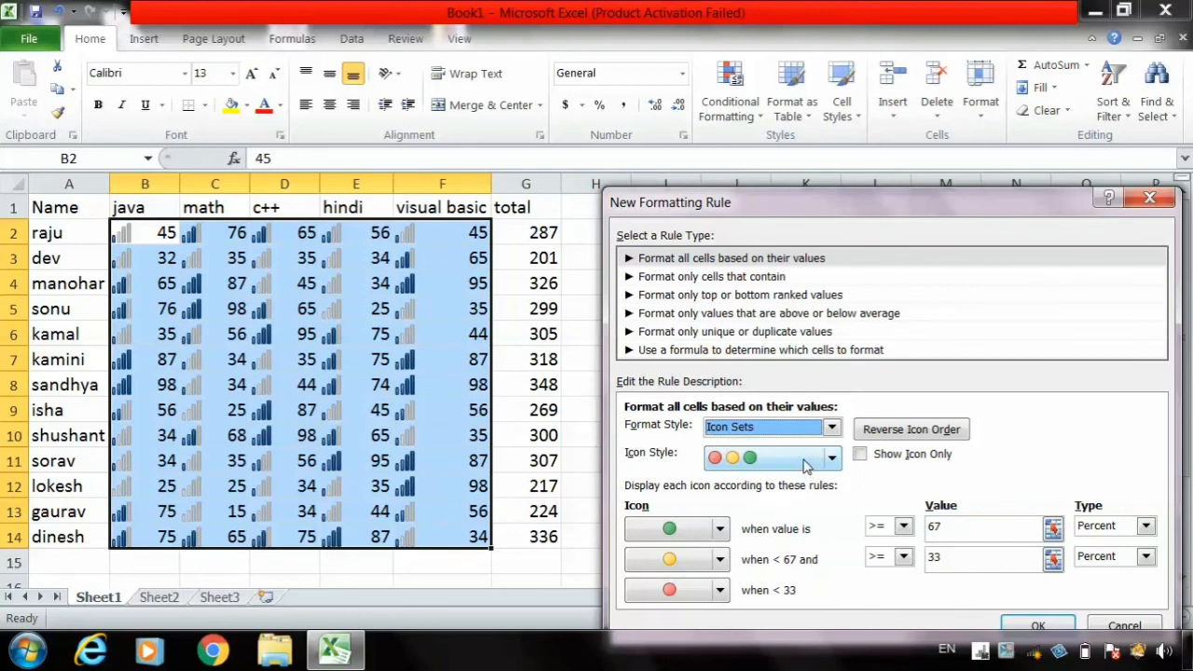
{"action": "left_click", "coordinate": [904, 429]}
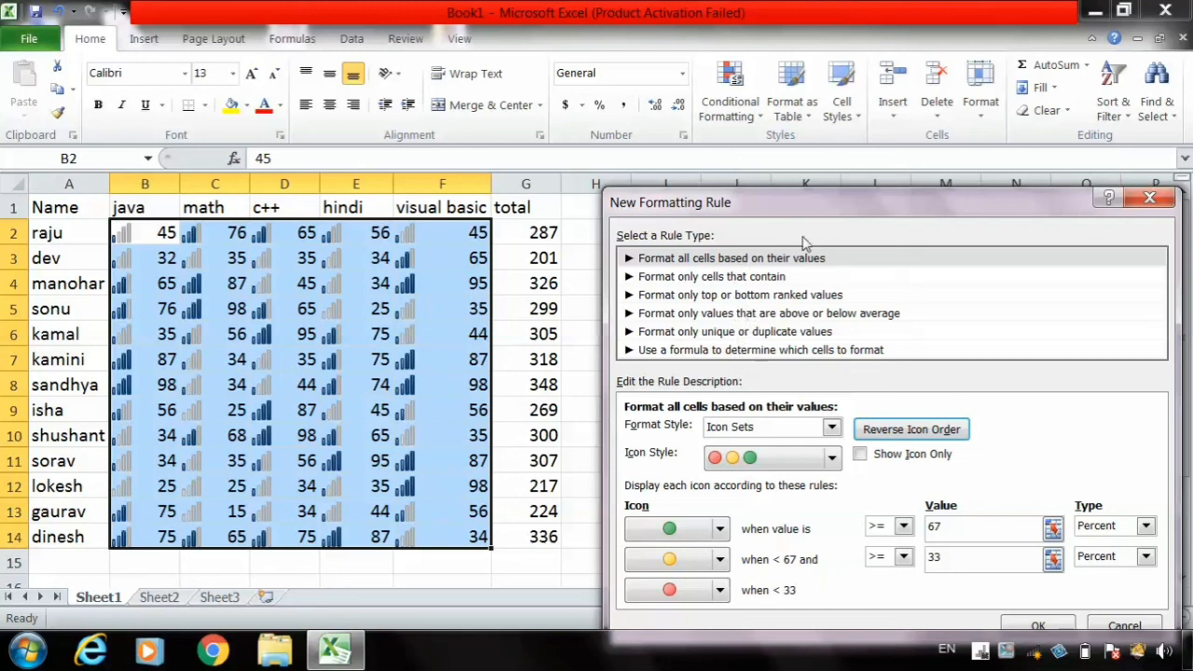
{"action": "left_click_drag", "start_coordinate": [800, 213], "coordinate": [786, 137]}
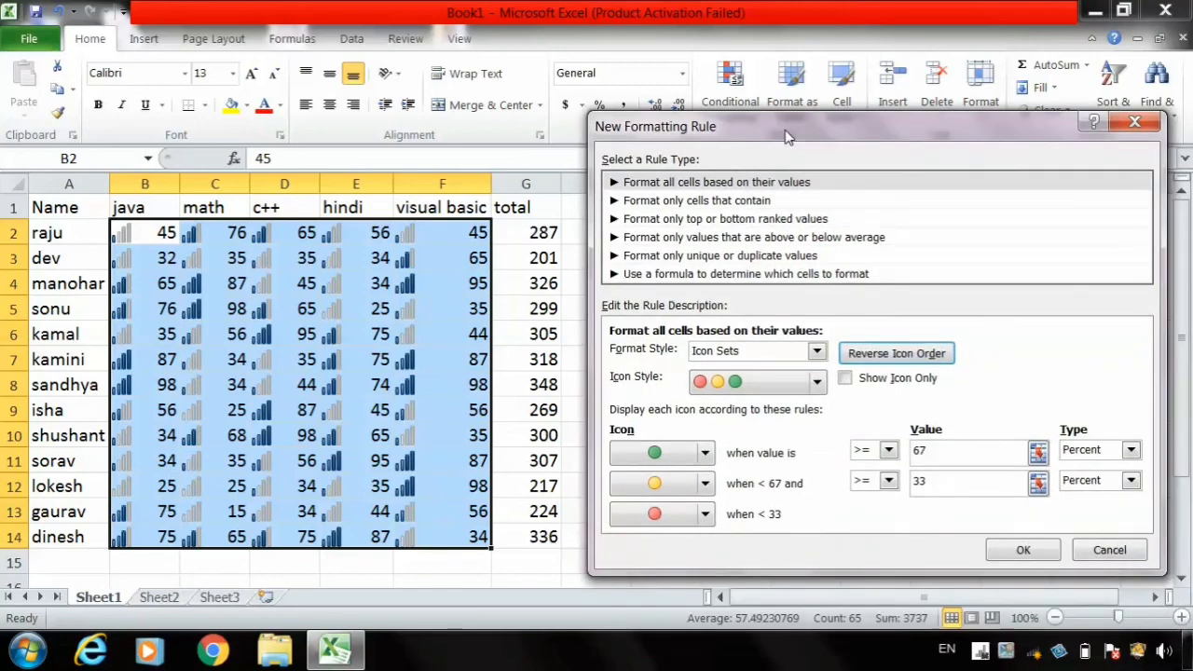
{"action": "left_click", "coordinate": [1025, 552]}
- Clear the conditional formatting rules from the entire sheet
{"action": "left_click", "coordinate": [733, 110]}
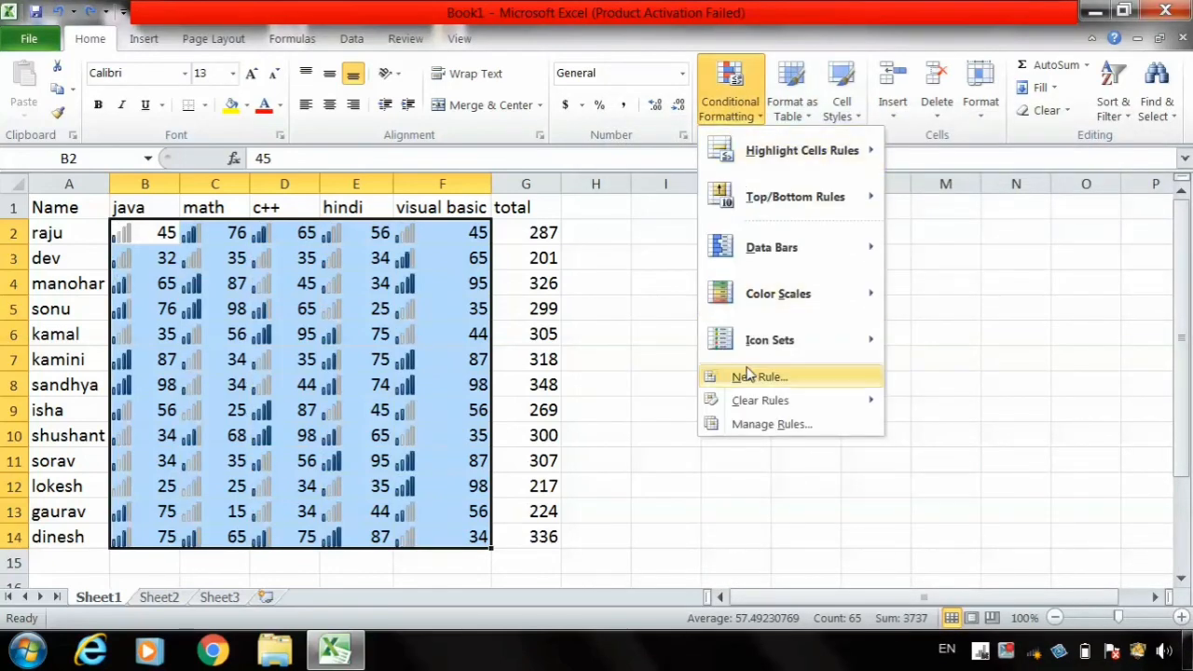
{"action": "mouse_move", "coordinate": [753, 401]}
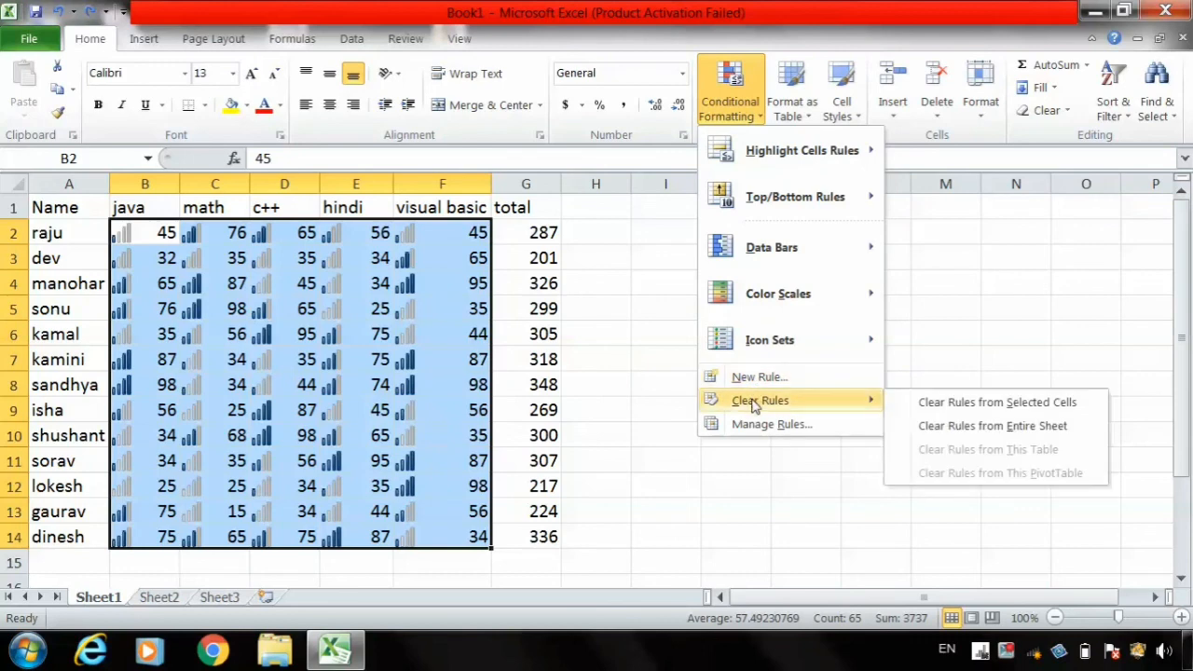
{"action": "left_click", "coordinate": [989, 429]}
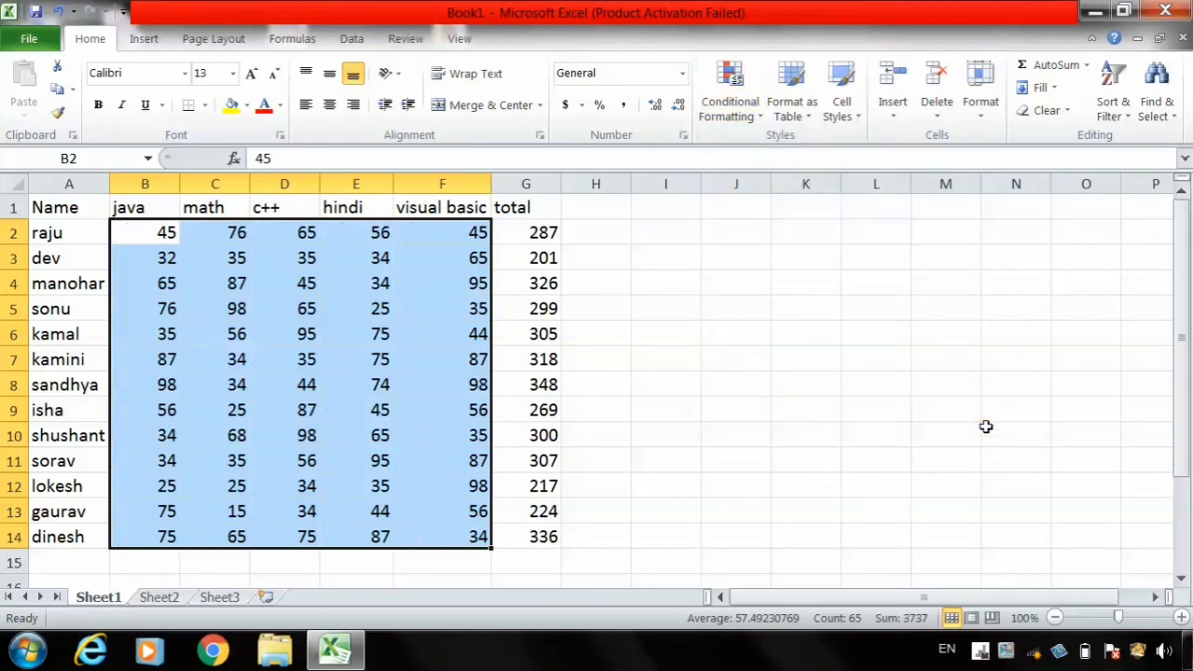